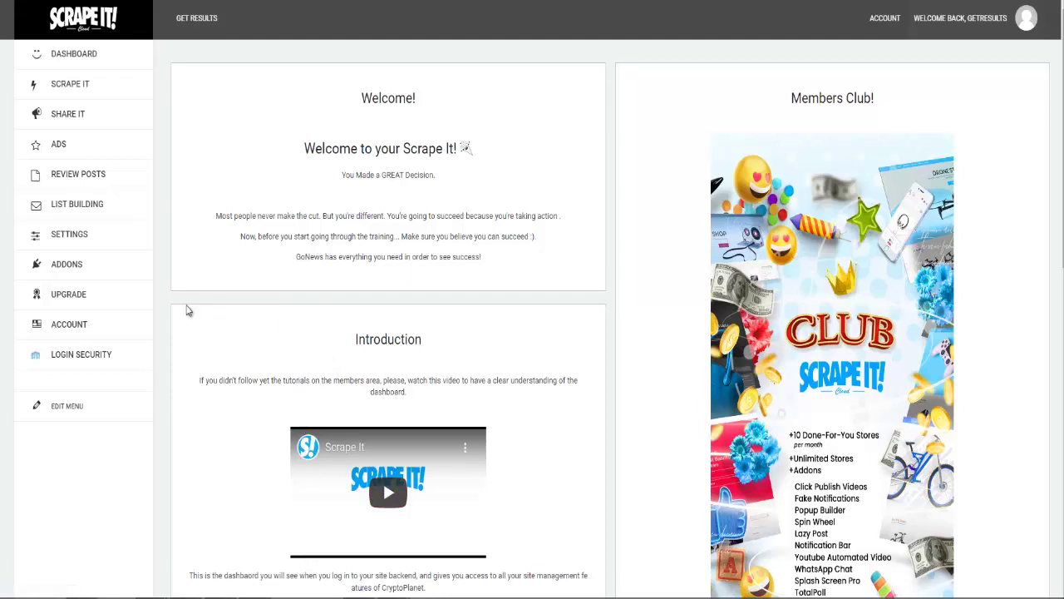
- Open the upgrade page, paste the license key for the Viral Content upgrade and submit it
click(67, 303)
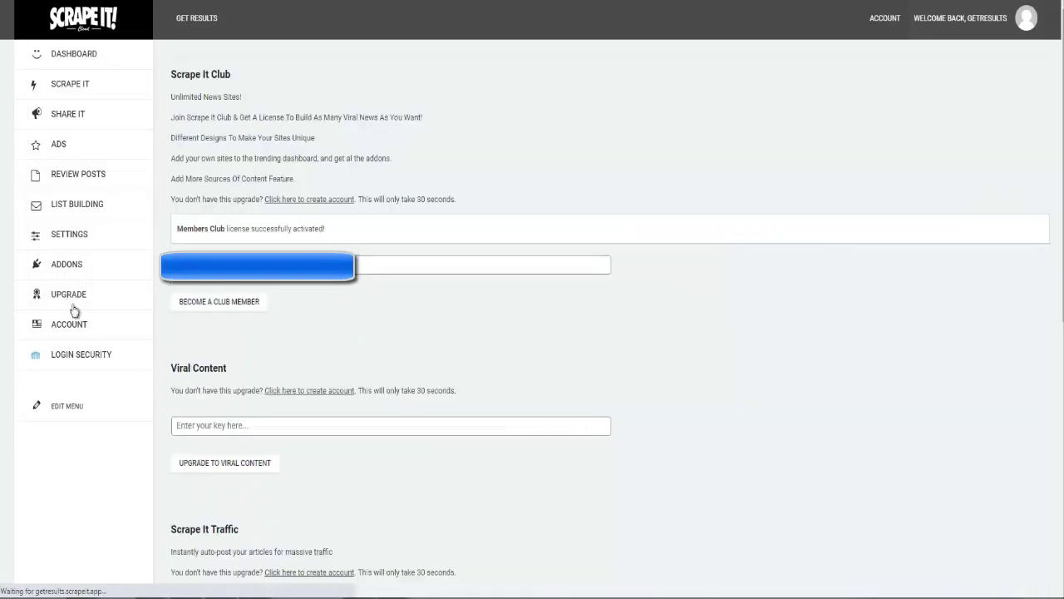
scroll(273, 308, down, 5)
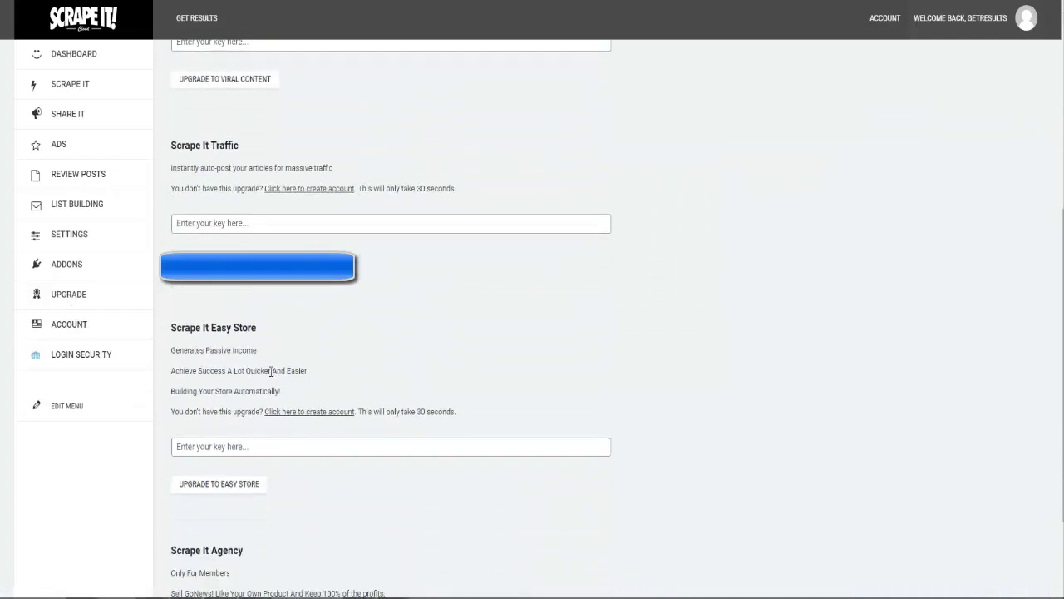
scroll(262, 141, up, 1)
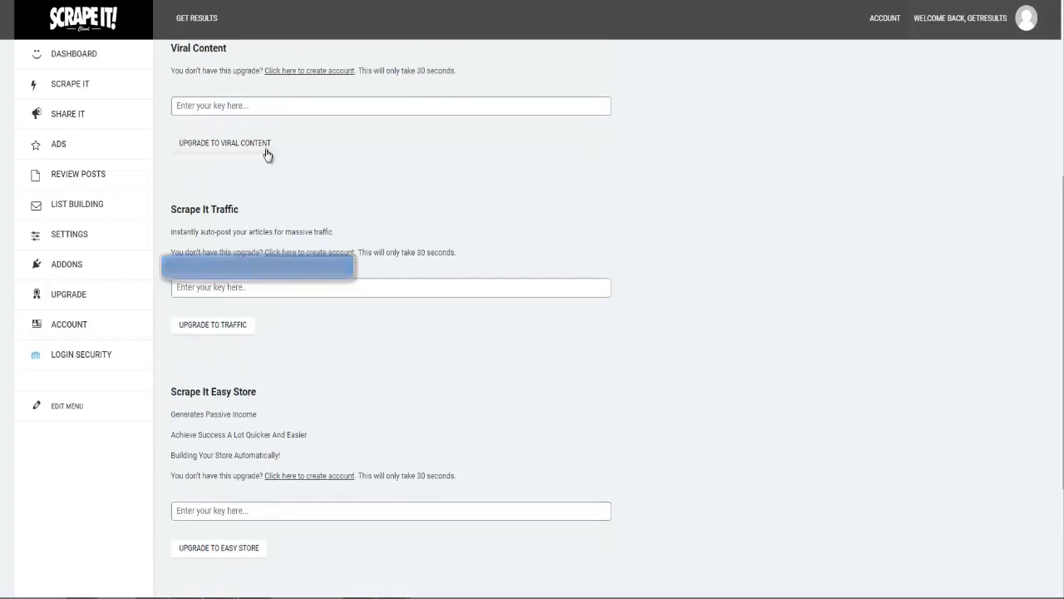
scroll(391, 349, up, 1)
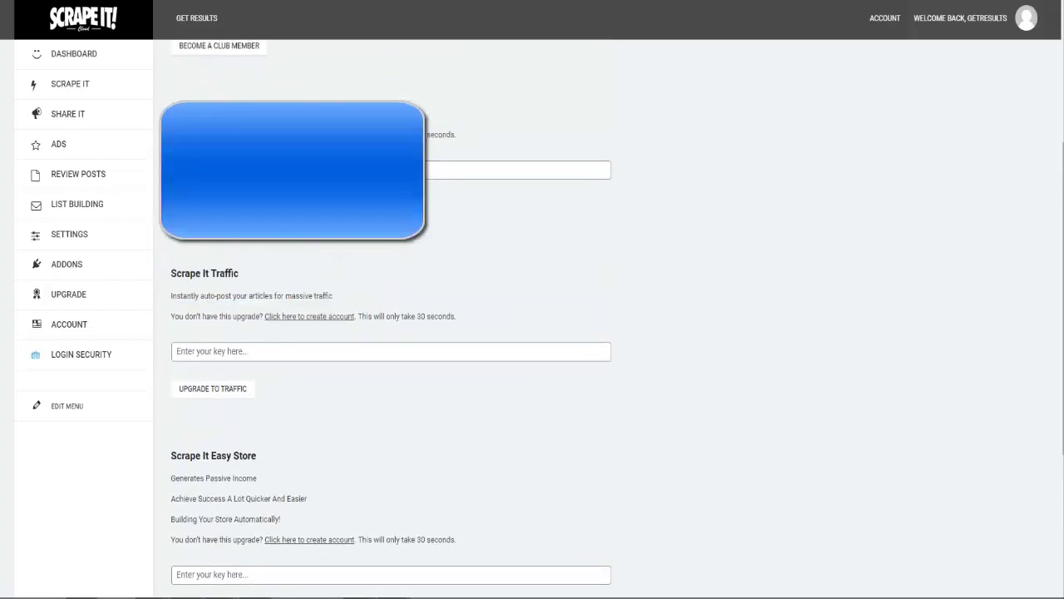
click(516, 169)
right_click(222, 167)
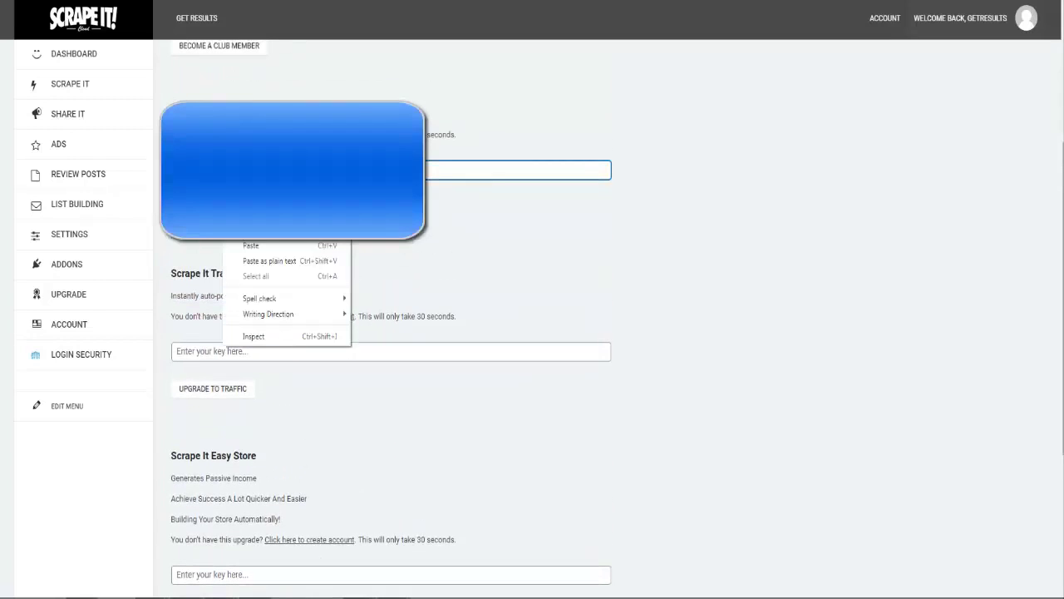
click(271, 245)
key(Return)
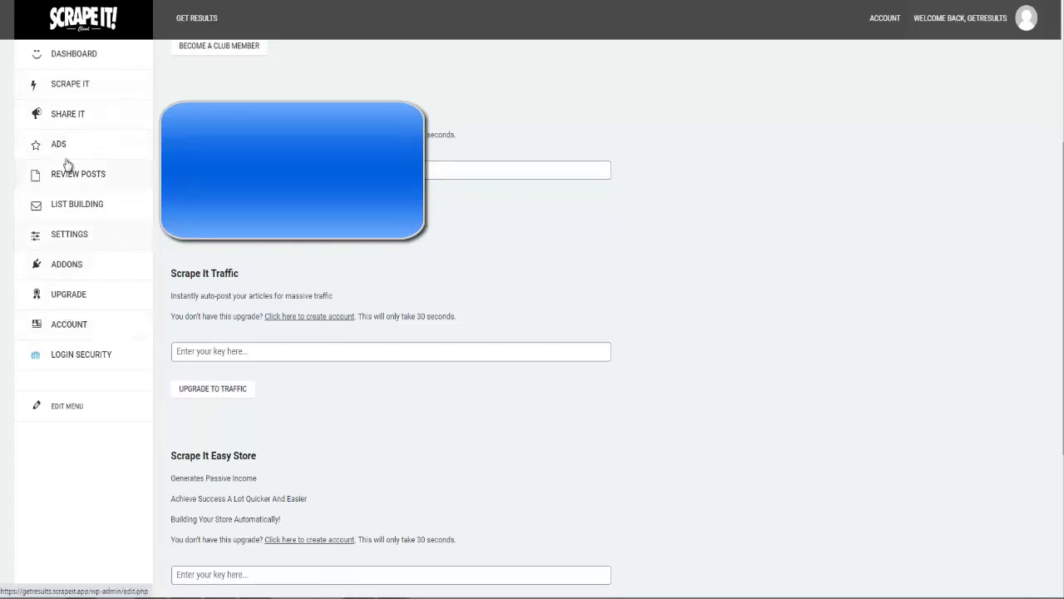
click(74, 331)
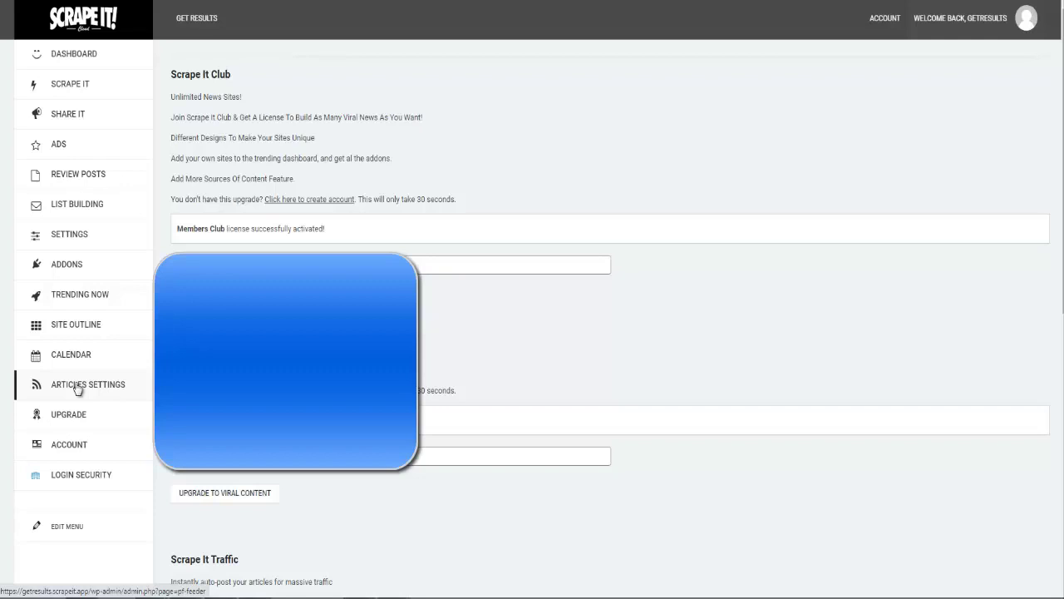
- Open the Trending Now articles and select the News 1 category
click(87, 298)
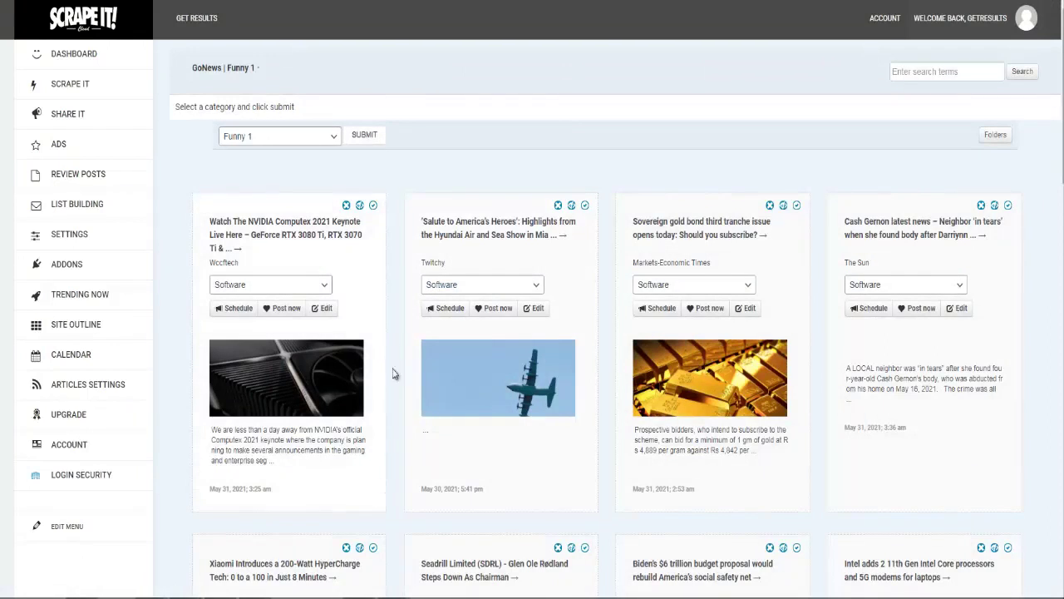
click(328, 138)
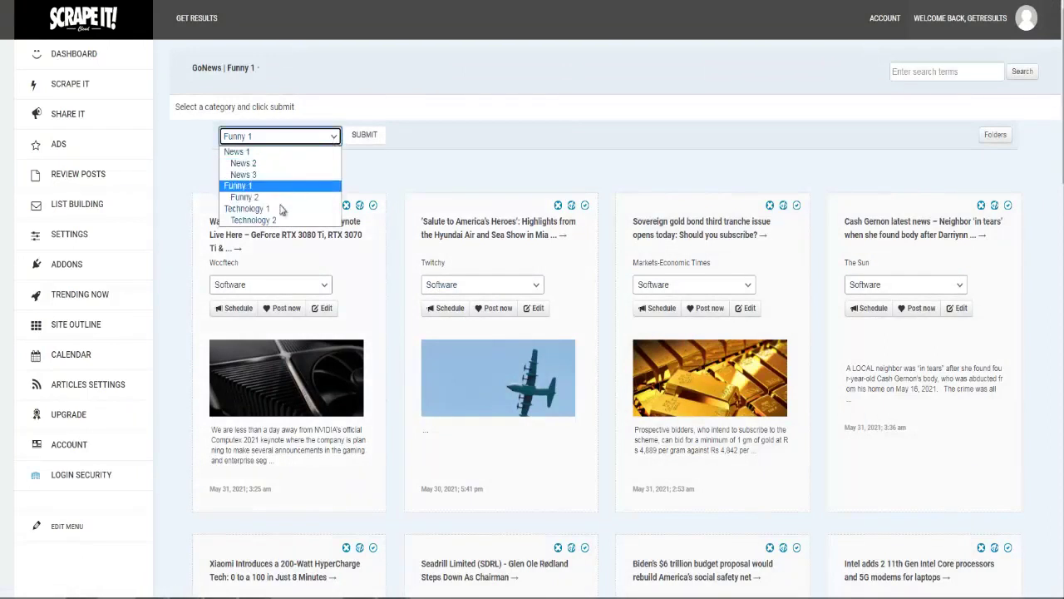
click(282, 155)
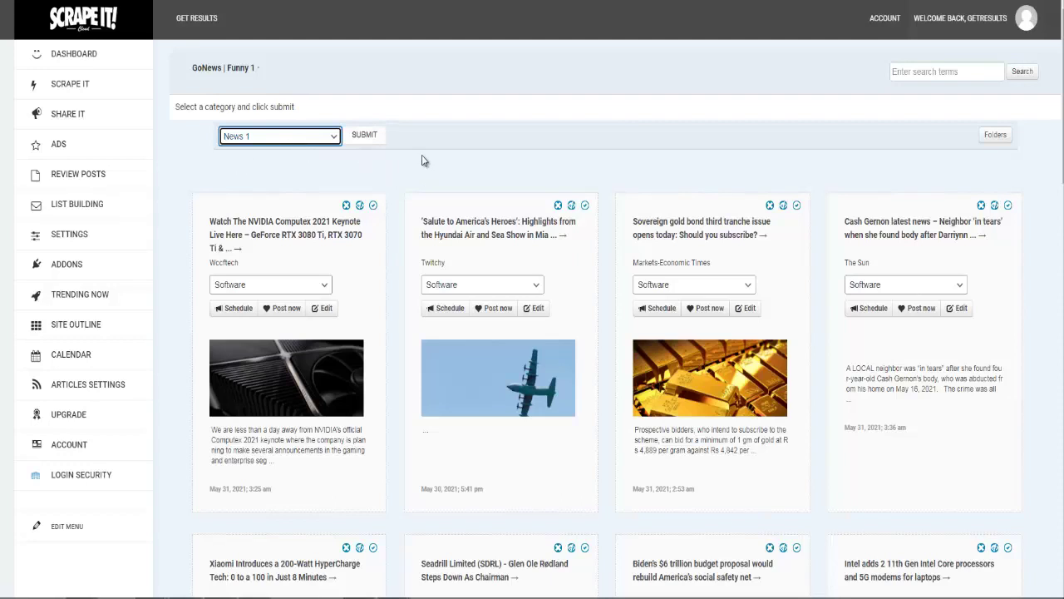
click(334, 139)
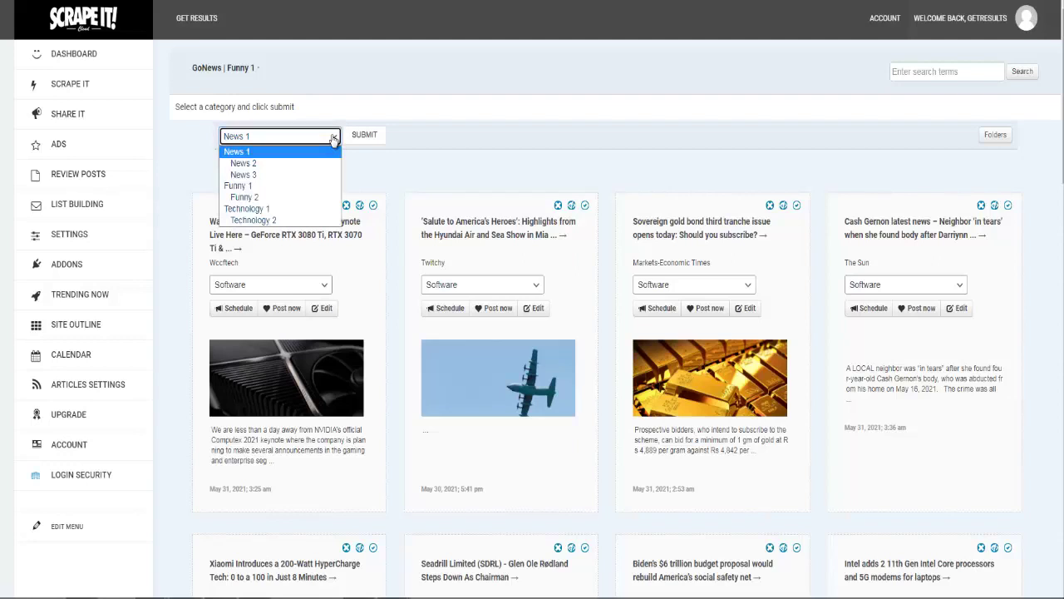
click(406, 155)
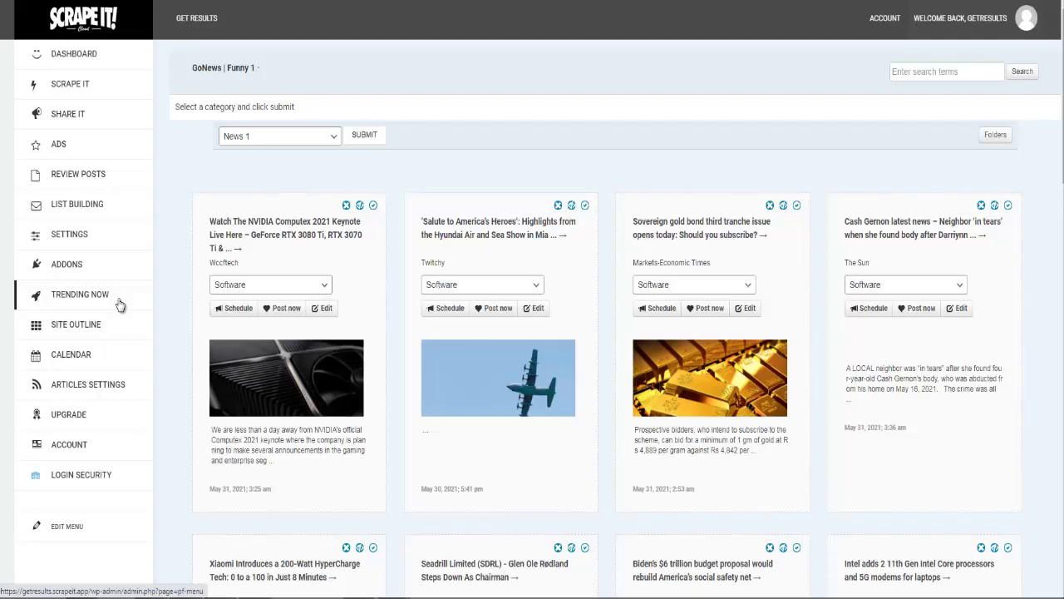
- Inspect which site categories the NVIDIA Computex 2021 article can be assigned to
click(324, 286)
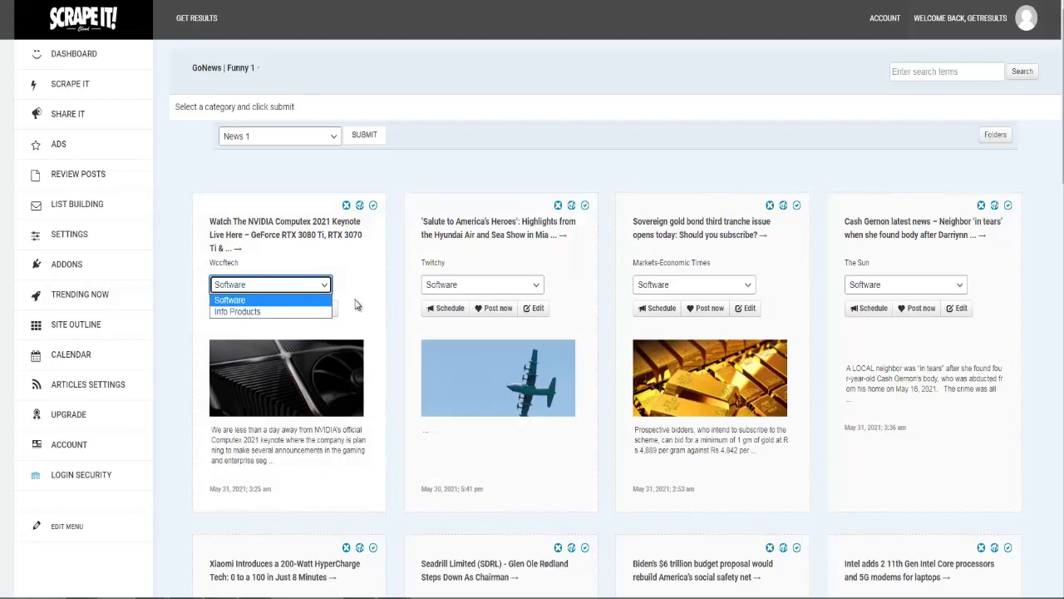
click(325, 287)
click(324, 287)
click(398, 262)
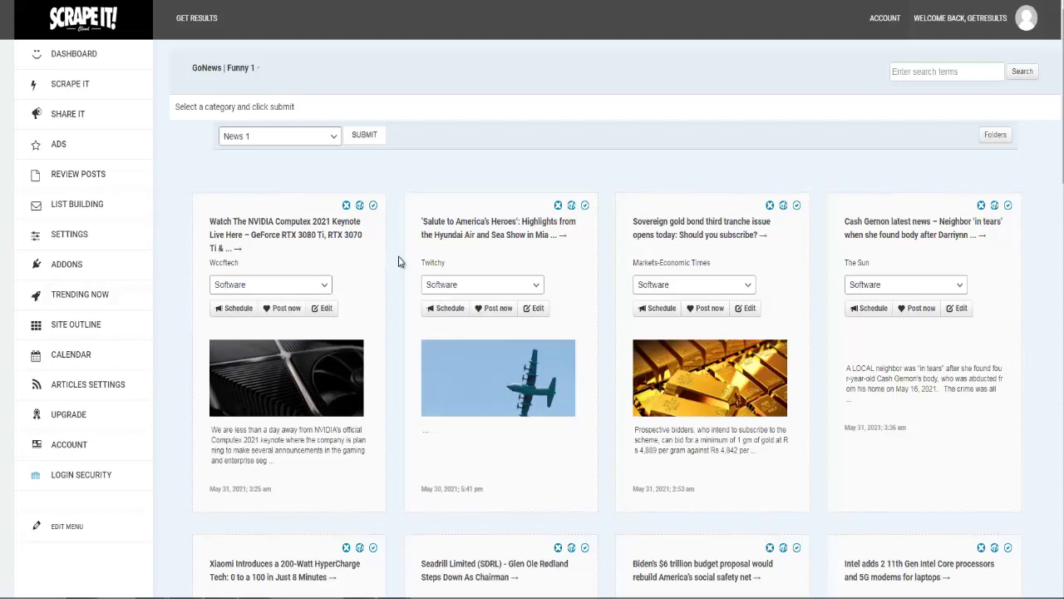
click(325, 286)
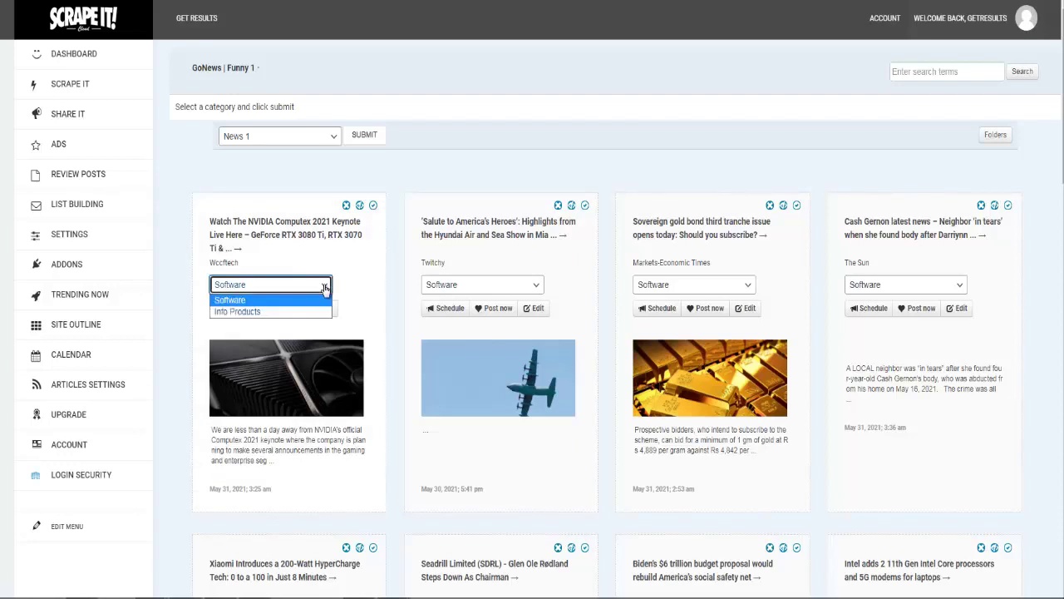
click(397, 280)
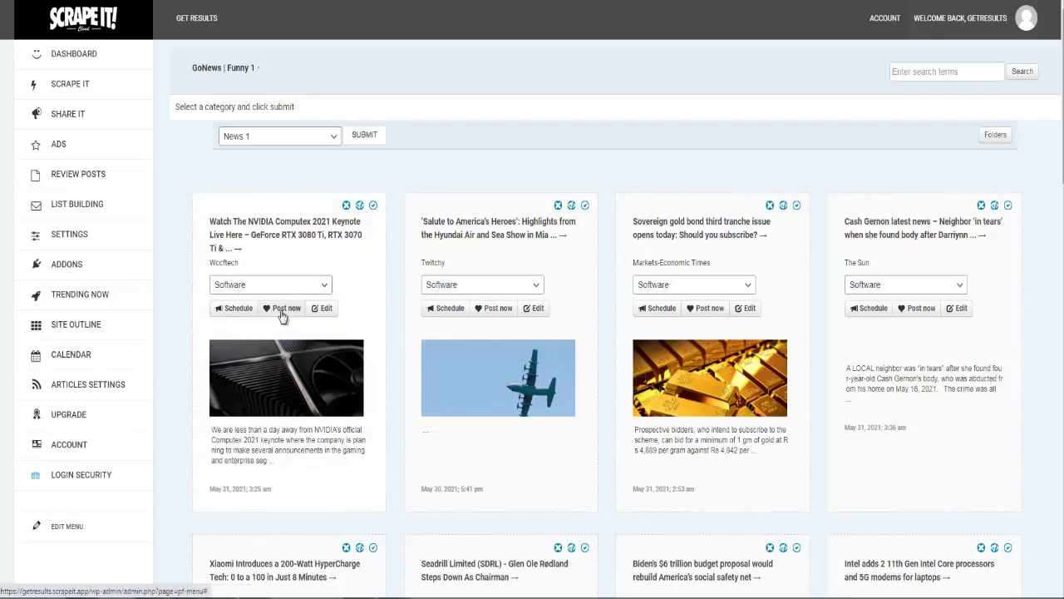
- Open the AMD Zen 4 'Raphael' Ryzen article for editing and generate a rewritten version of the post
click(324, 309)
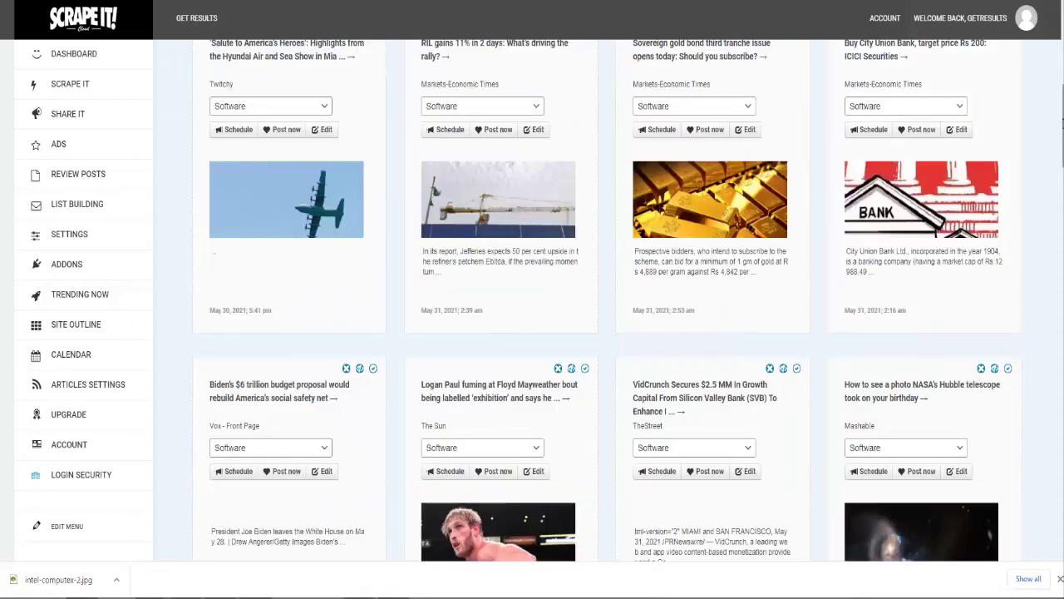
scroll(1038, 171, down, 3)
scroll(1060, 193, down, 3)
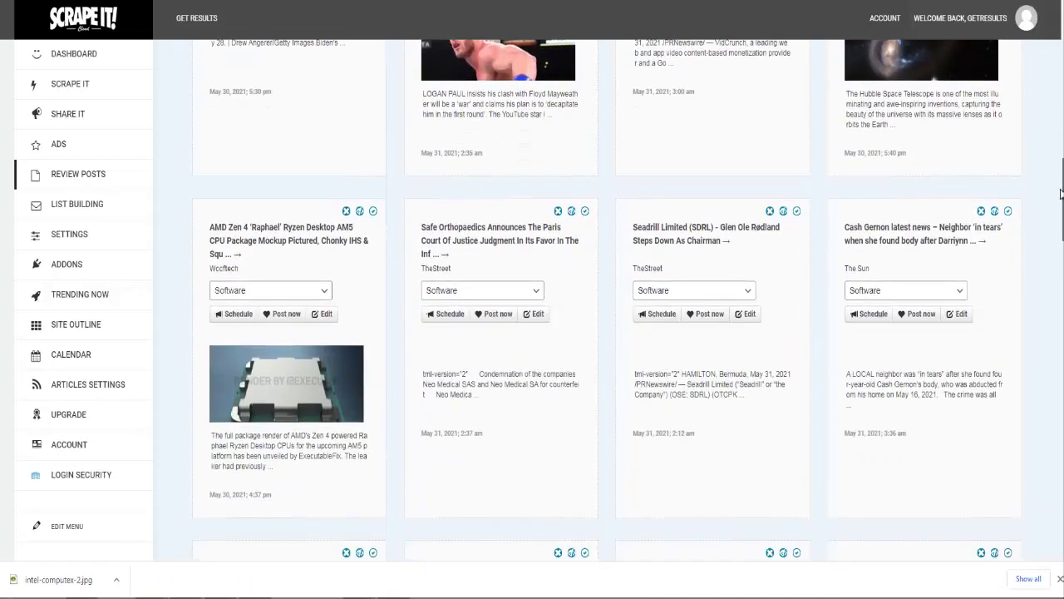
scroll(1060, 193, down, 2)
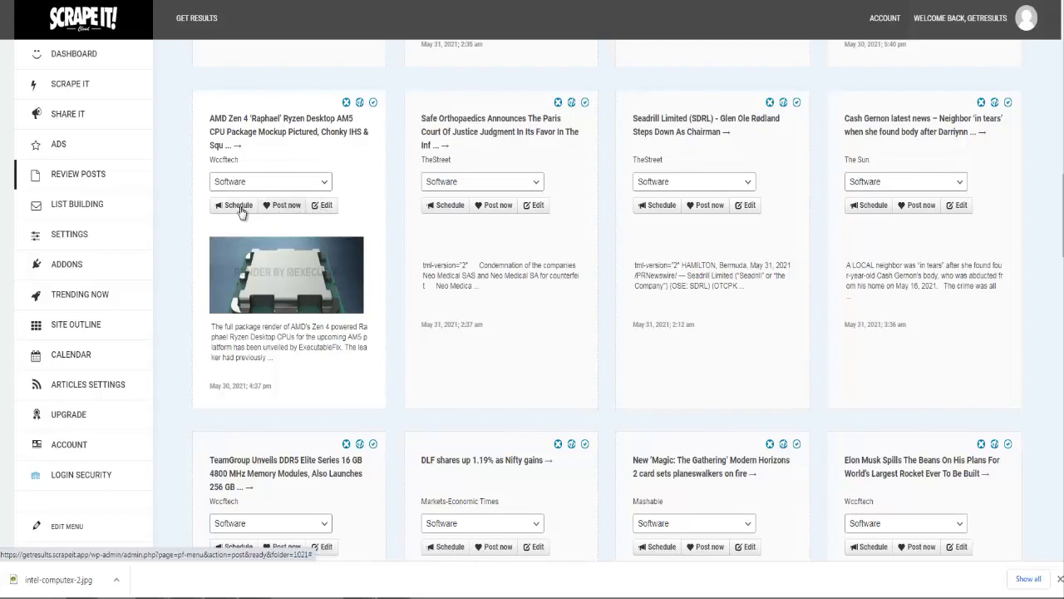
click(325, 208)
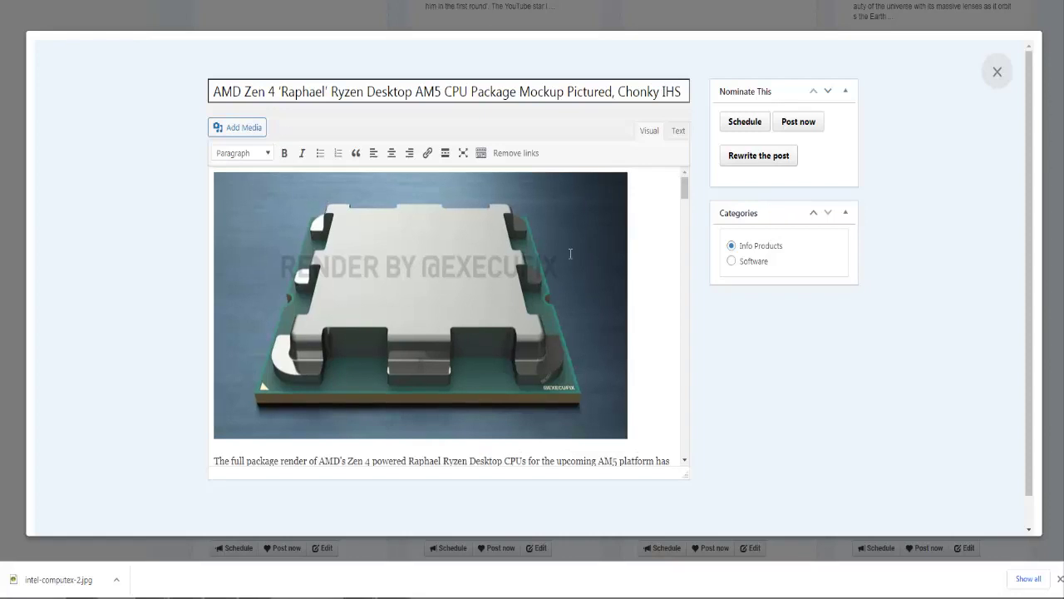
mouse_move(684, 187)
mouse_down()
mouse_move(683, 213)
mouse_move(683, 182)
mouse_up()
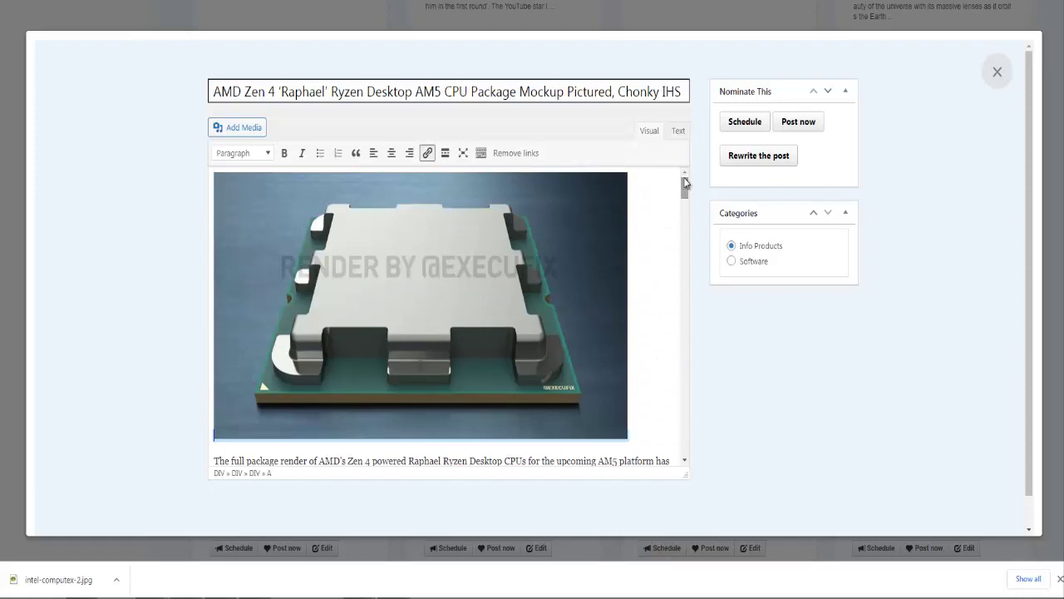
click(772, 160)
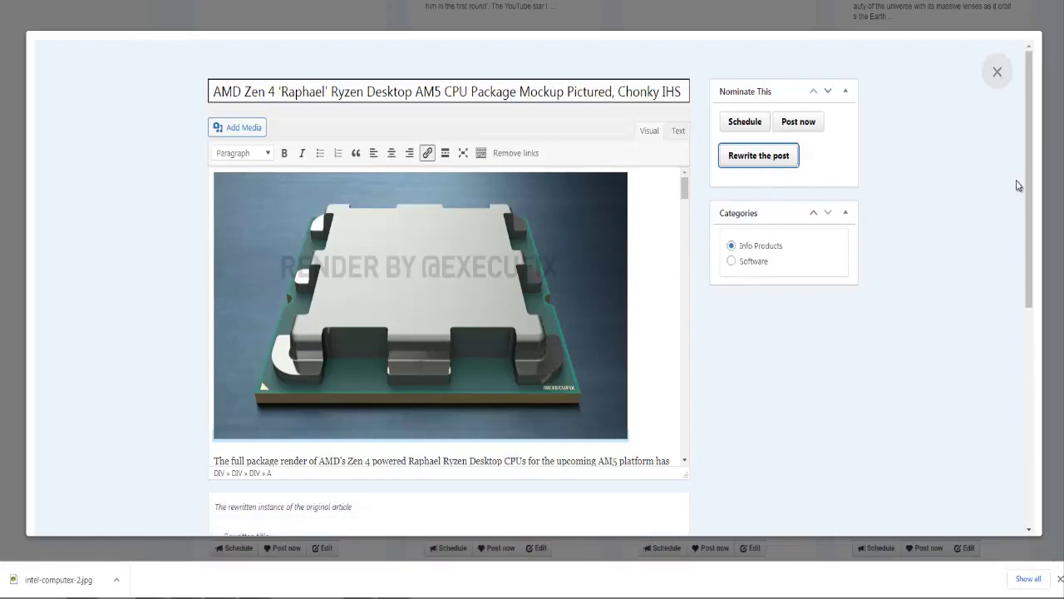
- Compare the original AMD Zen 4 article with its rewritten title and the highlighted replacement words in the rewritten content
drag(1031, 163, 1031, 226)
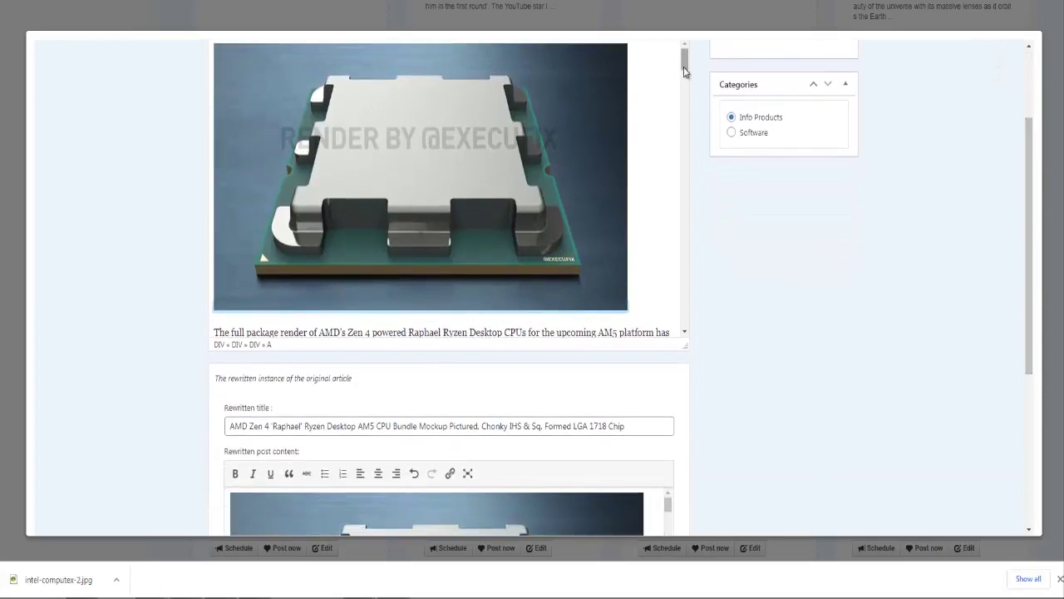
scroll(568, 103, down, 3)
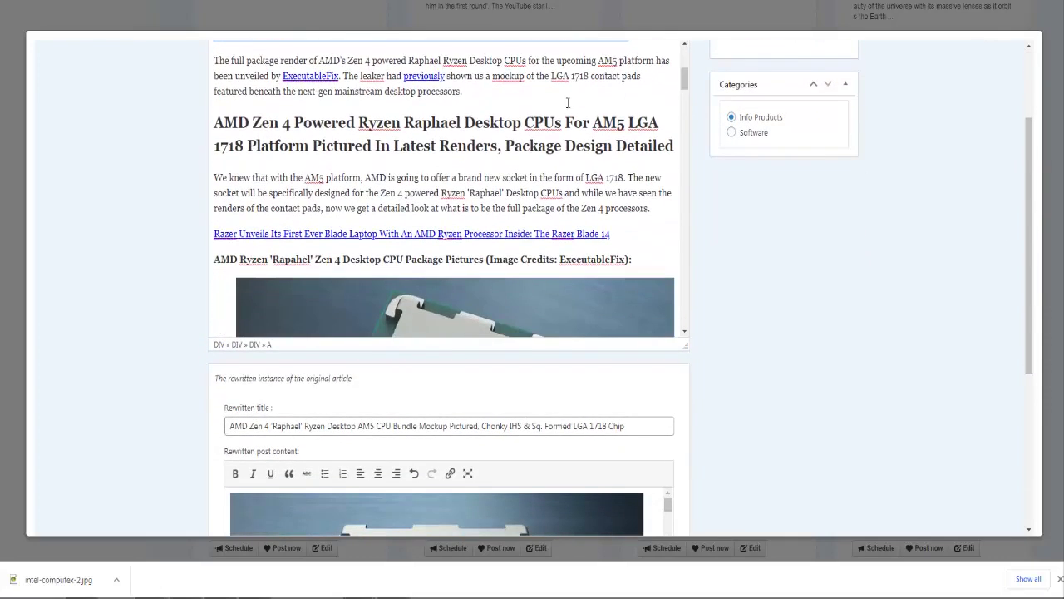
drag(1030, 207, 1029, 377)
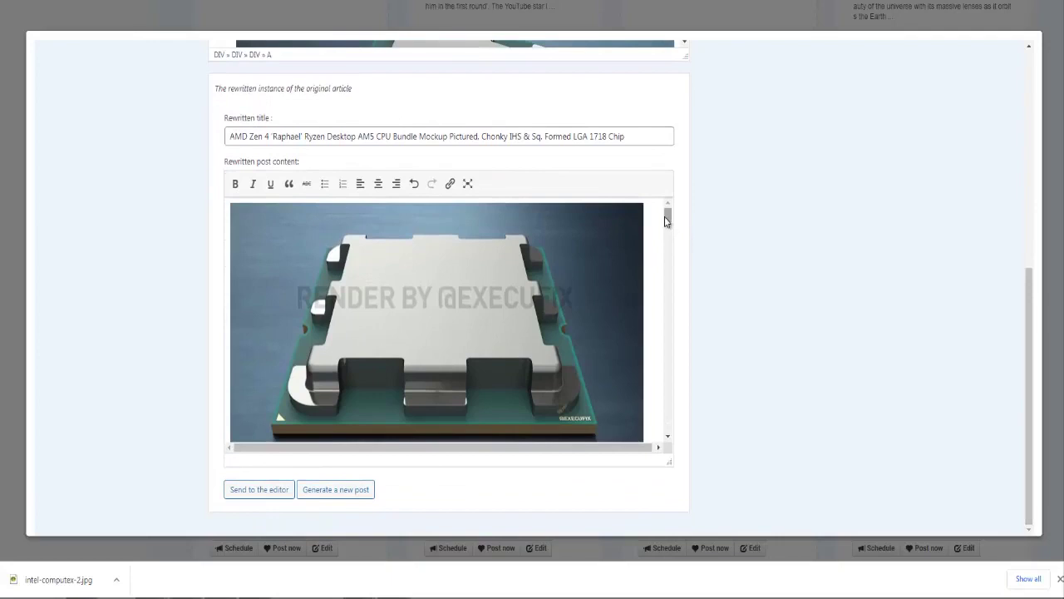
mouse_move(668, 214)
mouse_down()
mouse_move(668, 235)
mouse_move(668, 225)
mouse_up()
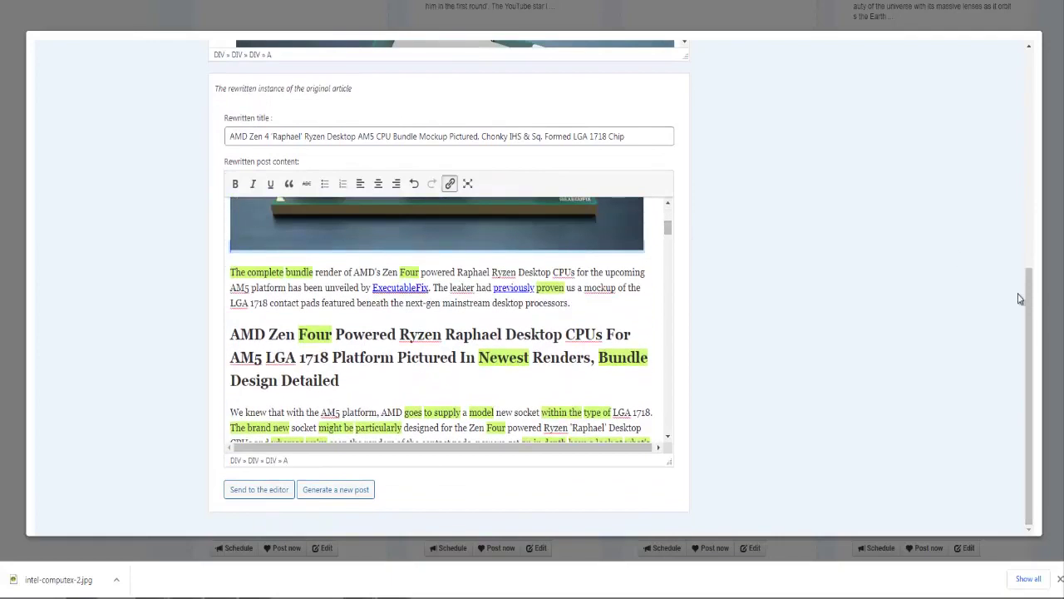
drag(1028, 302, 1028, 176)
scroll(1029, 168, up, 2)
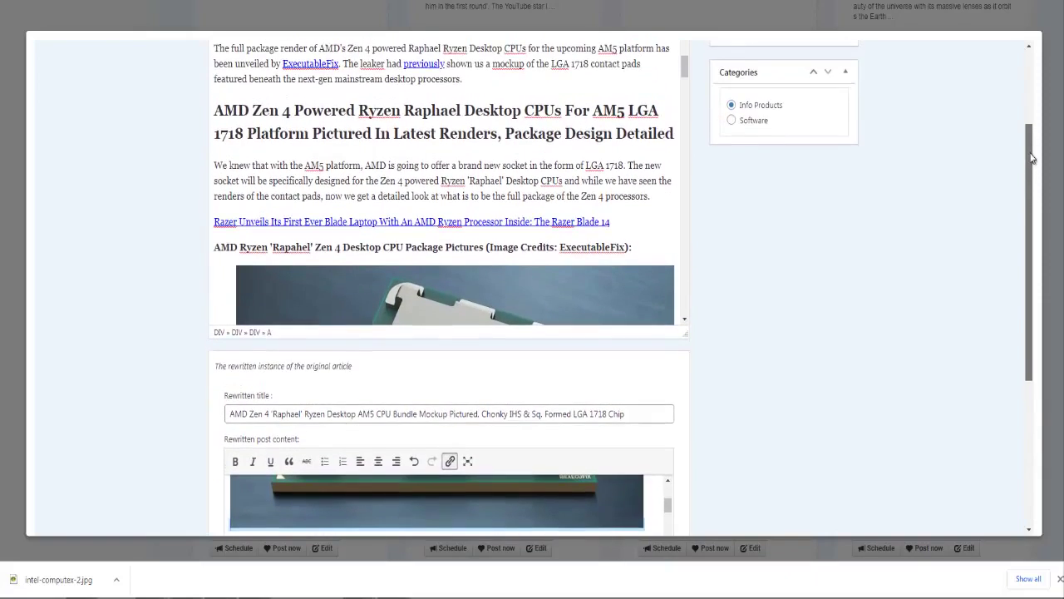
scroll(1032, 146, down, 3)
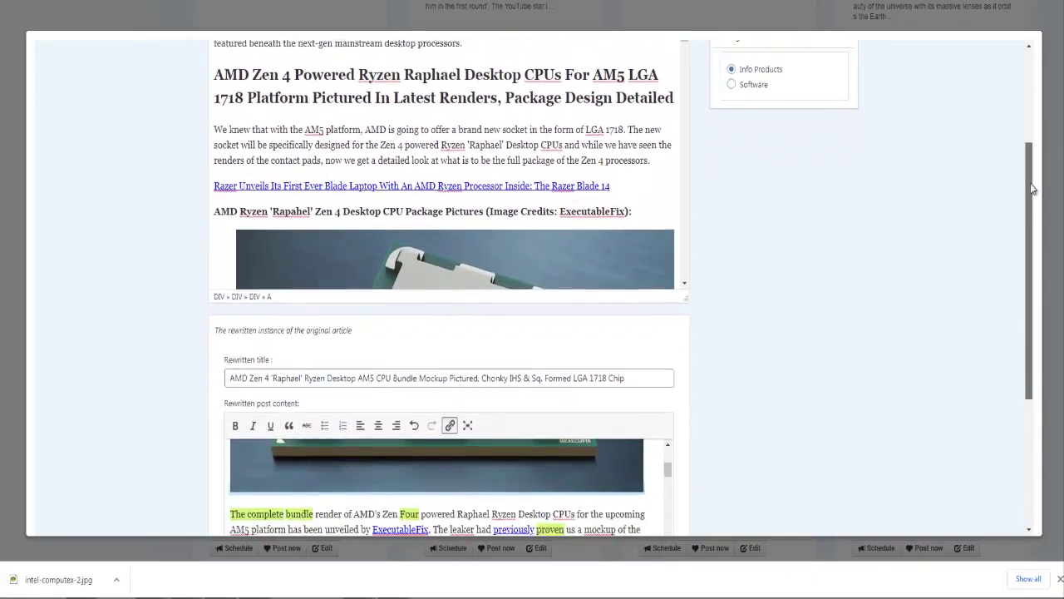
scroll(1036, 148, up, 3)
drag(1036, 148, 1036, 154)
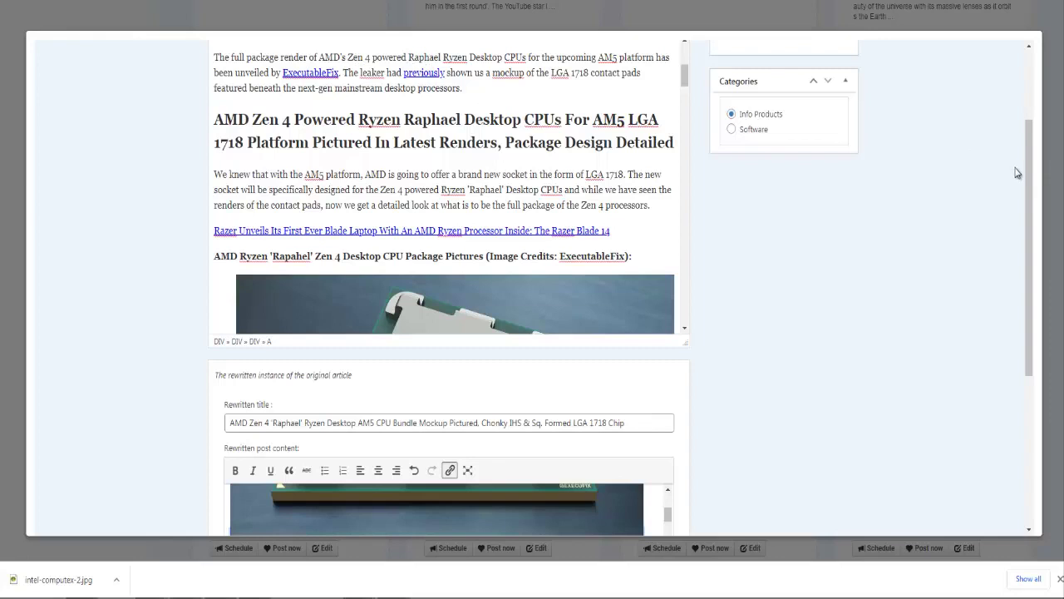
drag(1031, 158, 1030, 209)
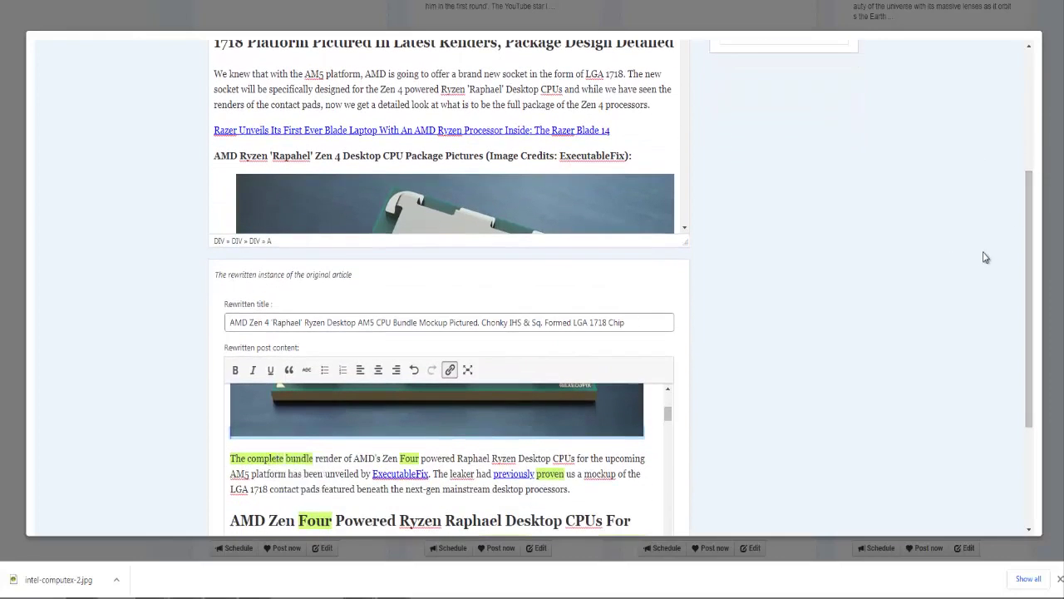
drag(1029, 243, 1031, 164)
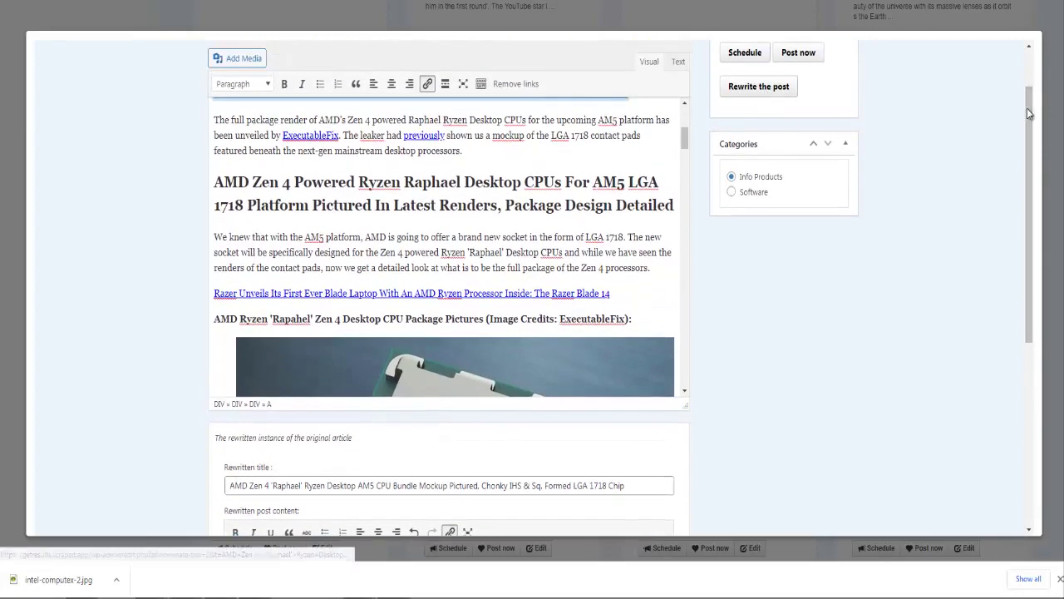
drag(1027, 108, 1026, 192)
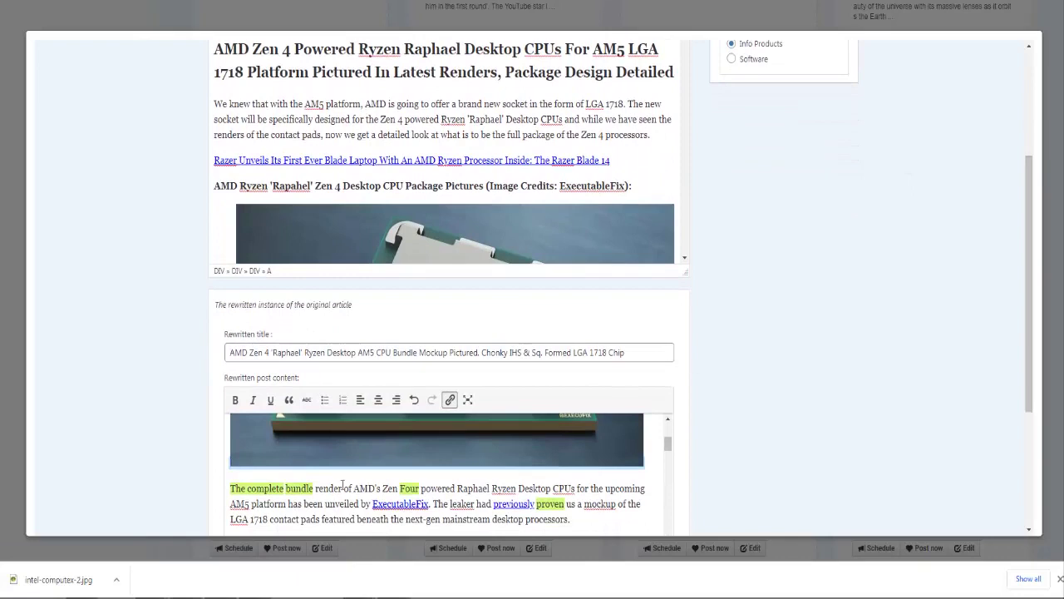
- Show the alternative wordings for the highlighted phrase "The complete" in the rewritten content and review the original article
click(264, 494)
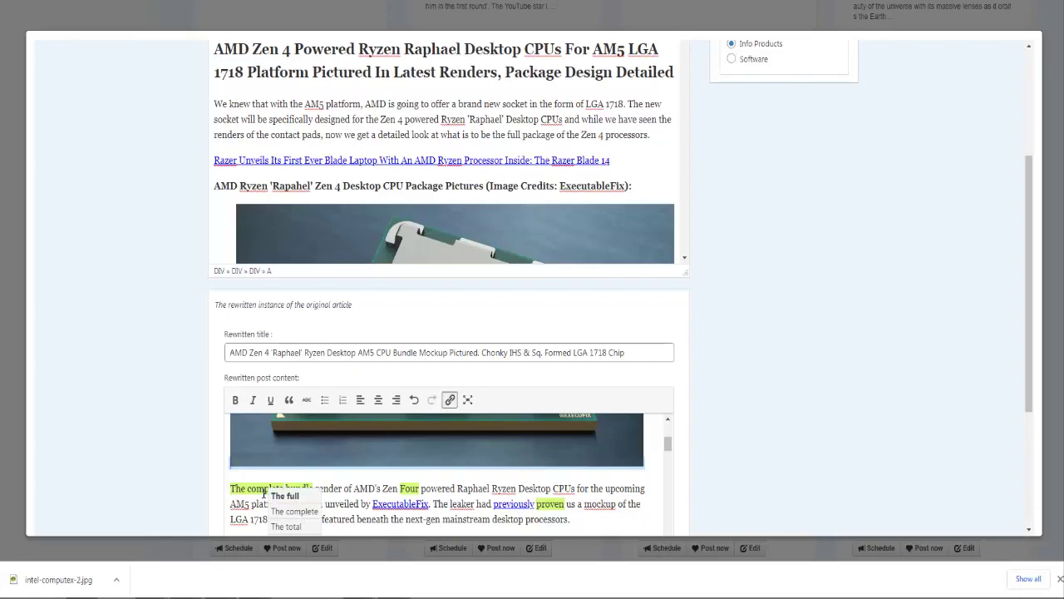
scroll(350, 331, up, 2)
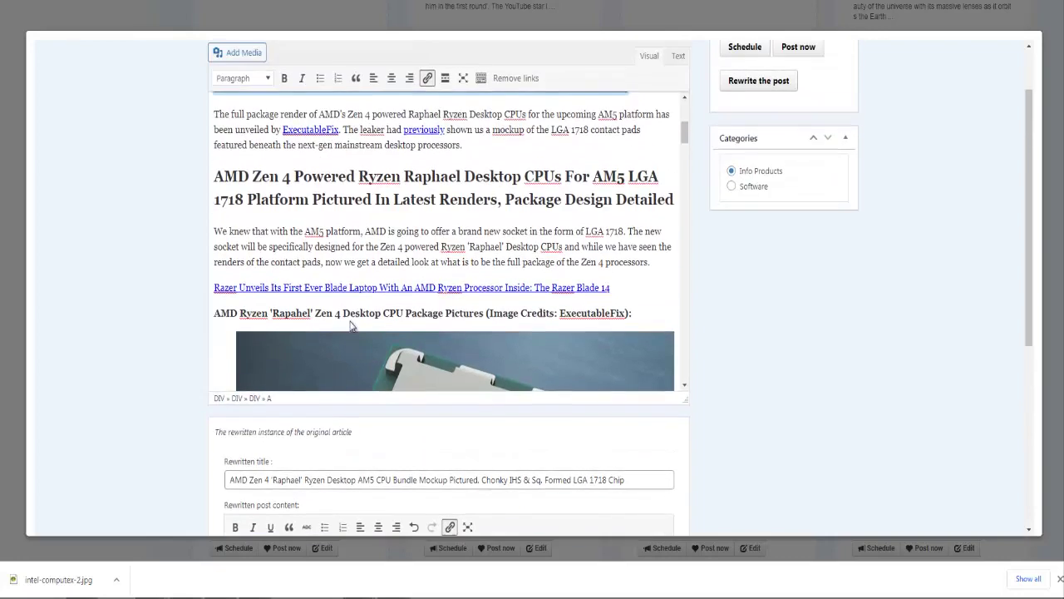
scroll(349, 331, down, 5)
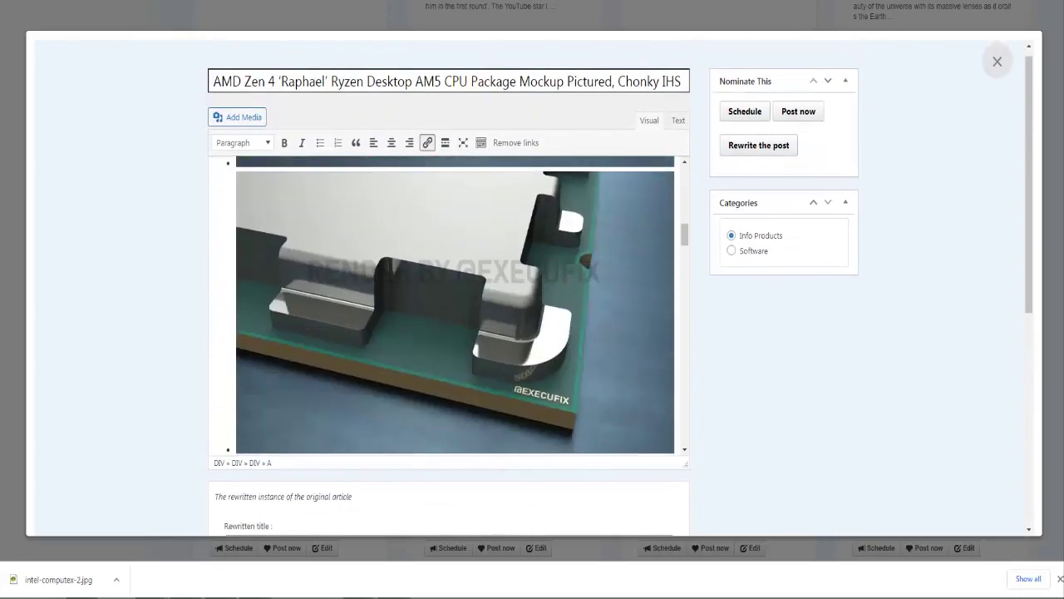
- Replace the highlighted word "model" with "brand" in the rewritten content of the AMD Zen 4 article
scroll(1028, 169, down, 3)
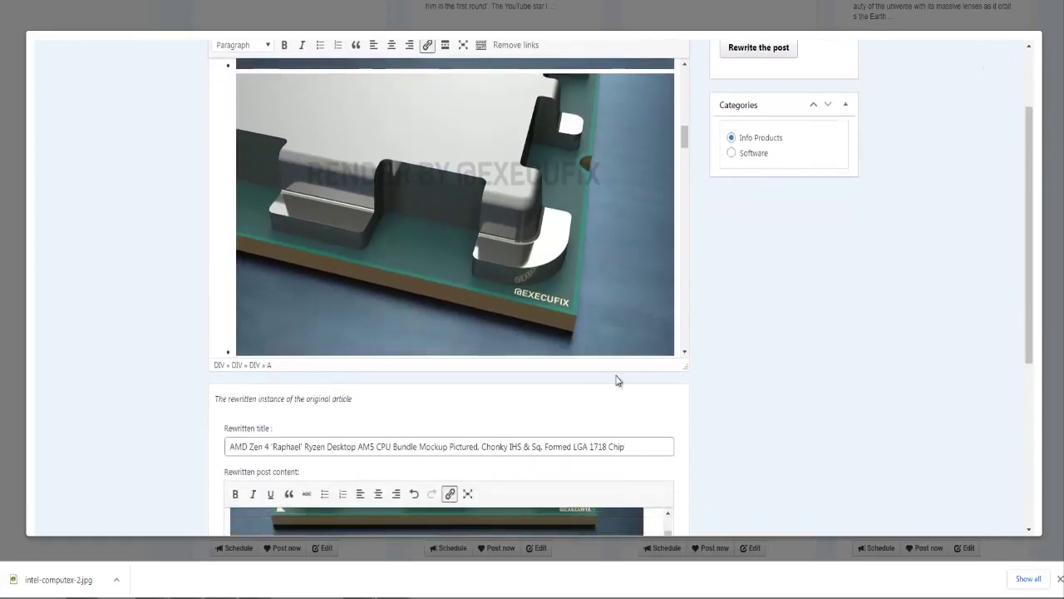
scroll(606, 377, down, 2)
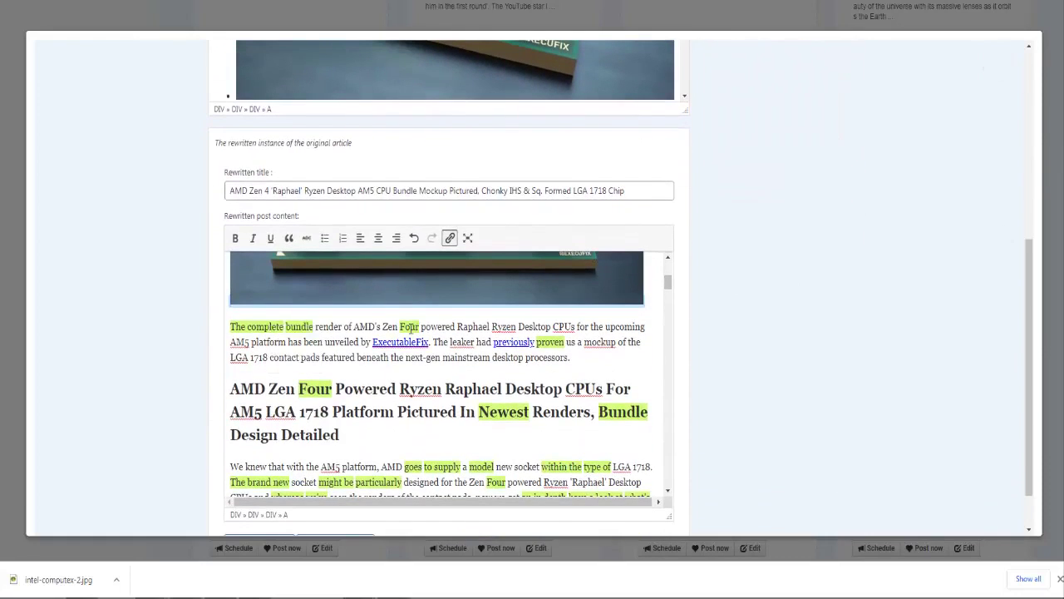
mouse_move(410, 329)
mouse_move(452, 467)
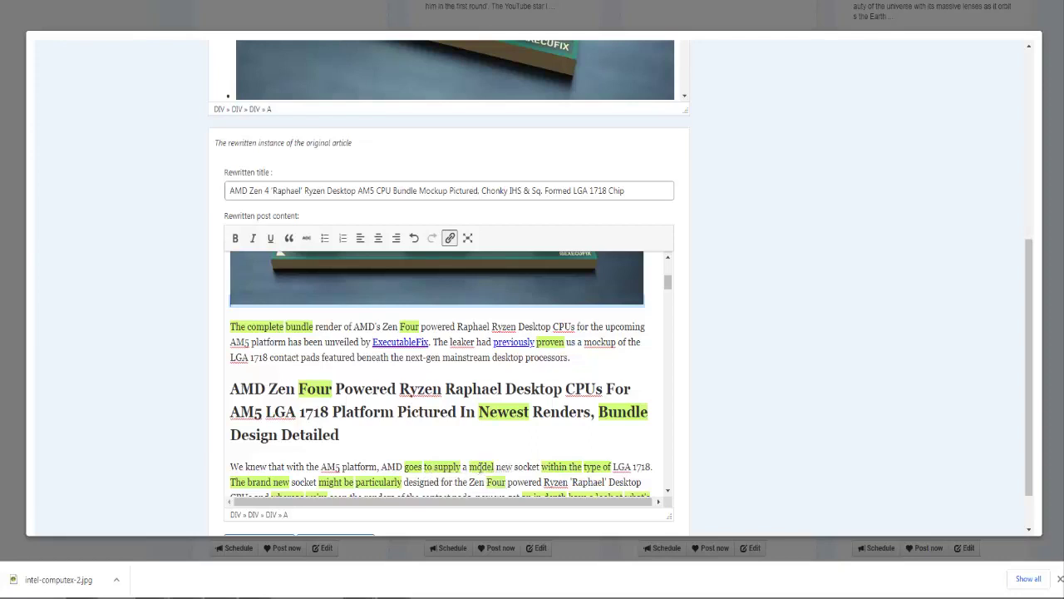
click(495, 480)
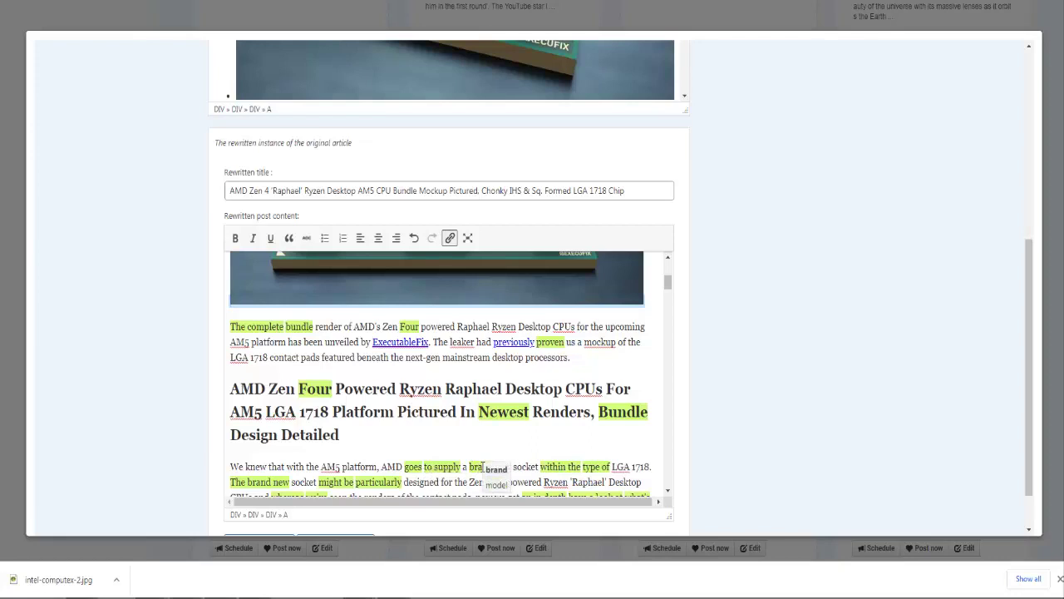
- Publish the AMD Zen 4 article immediately in the Info Products category
scroll(732, 266, up, 10)
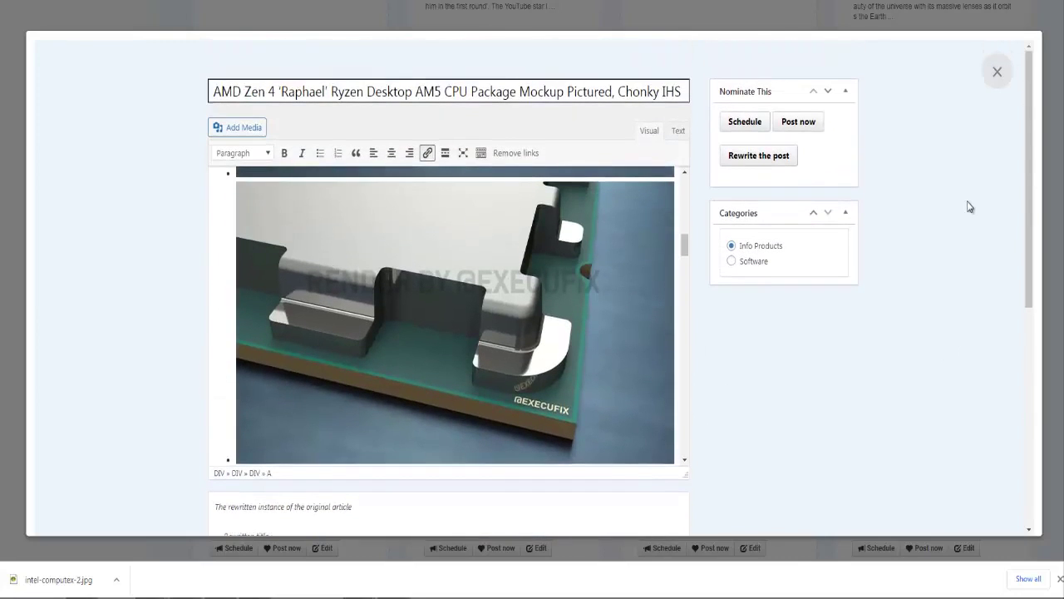
click(806, 126)
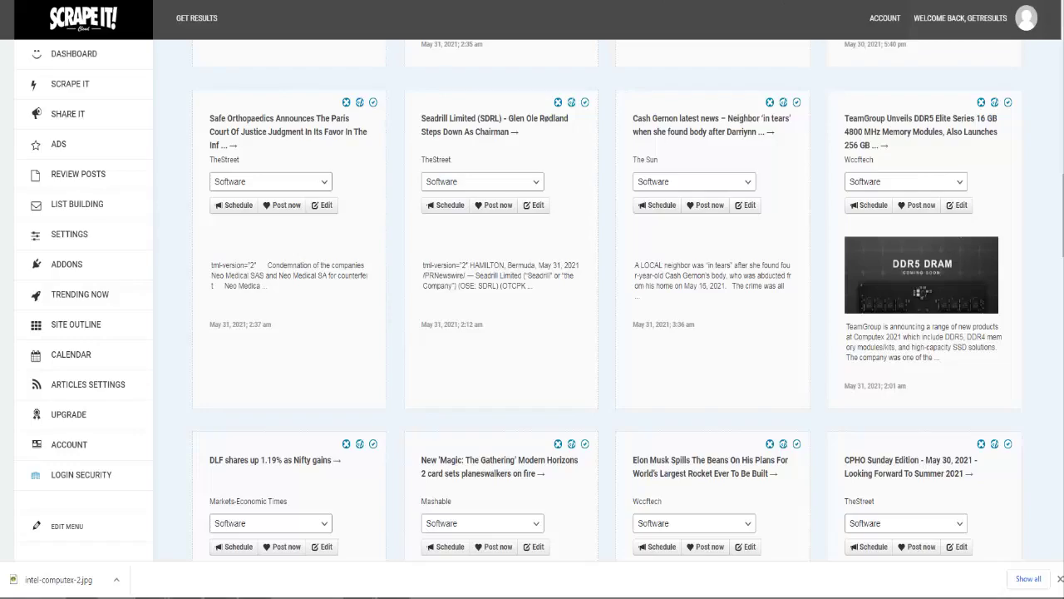
key(ctrl+t)
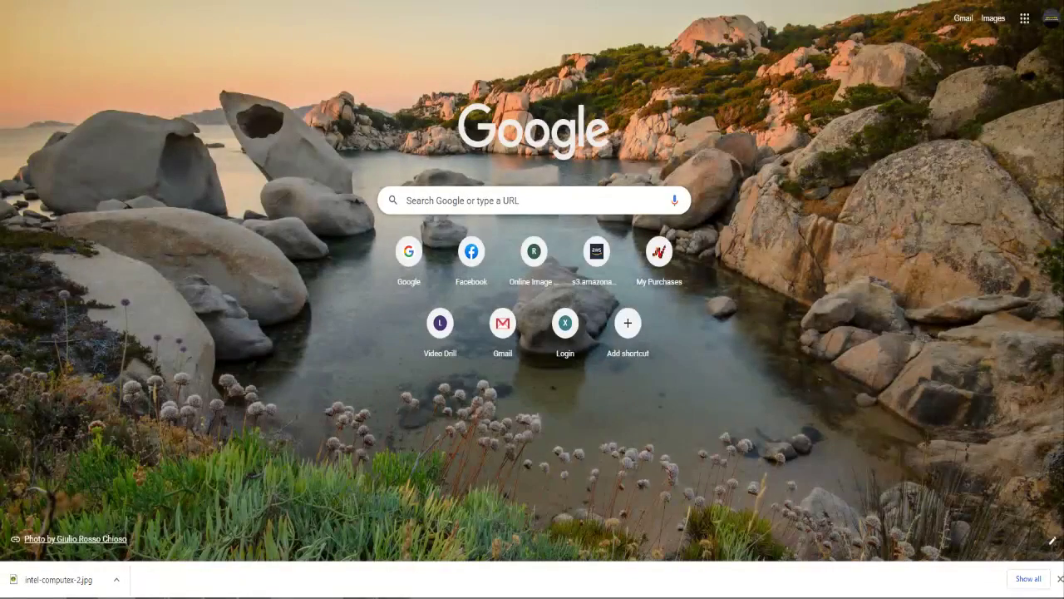
text(getroman)
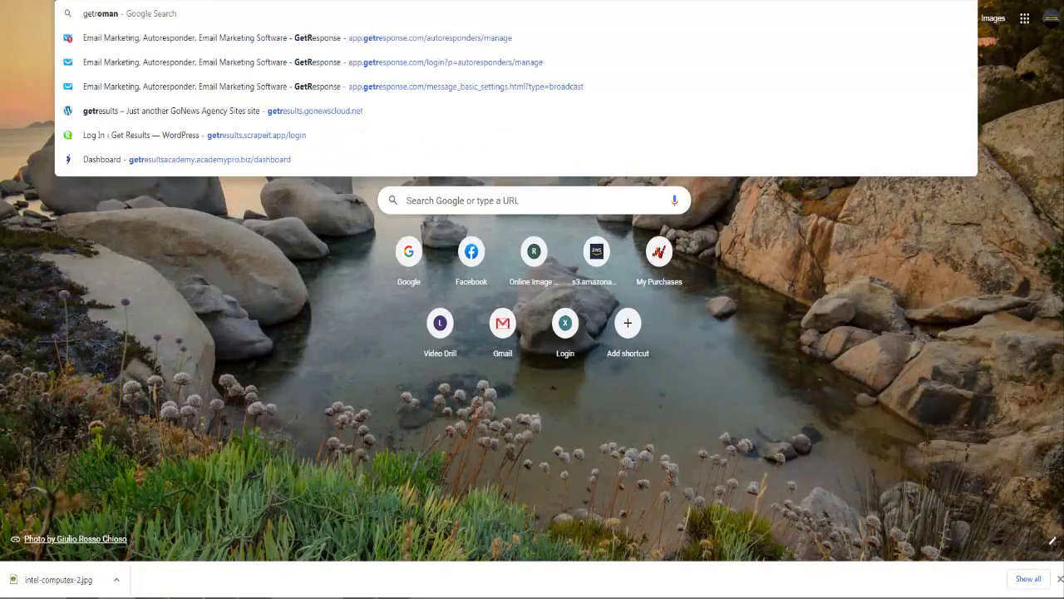
key(Escape)
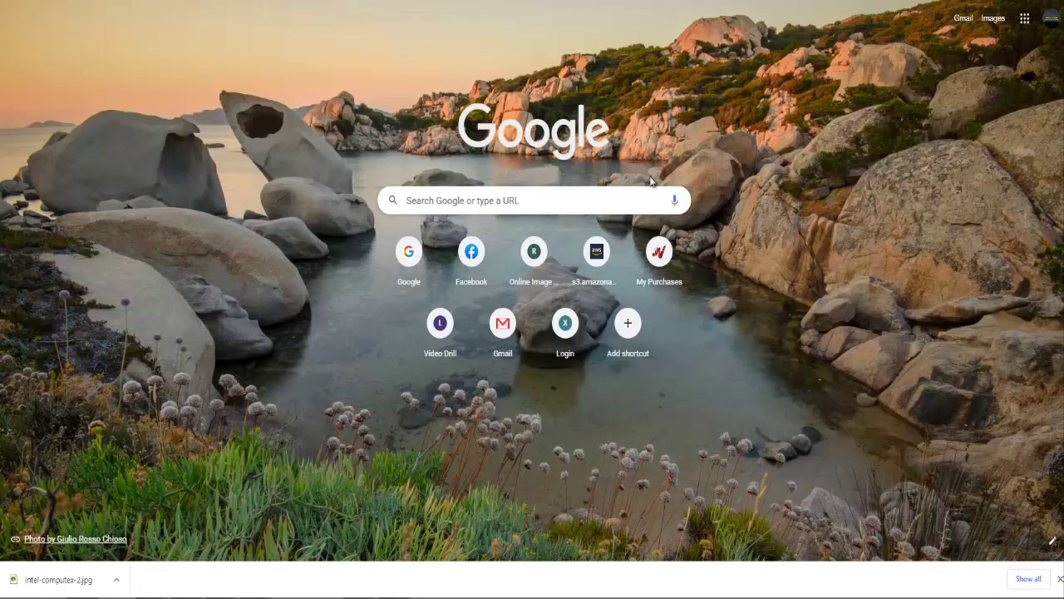
key(ctrl+w)
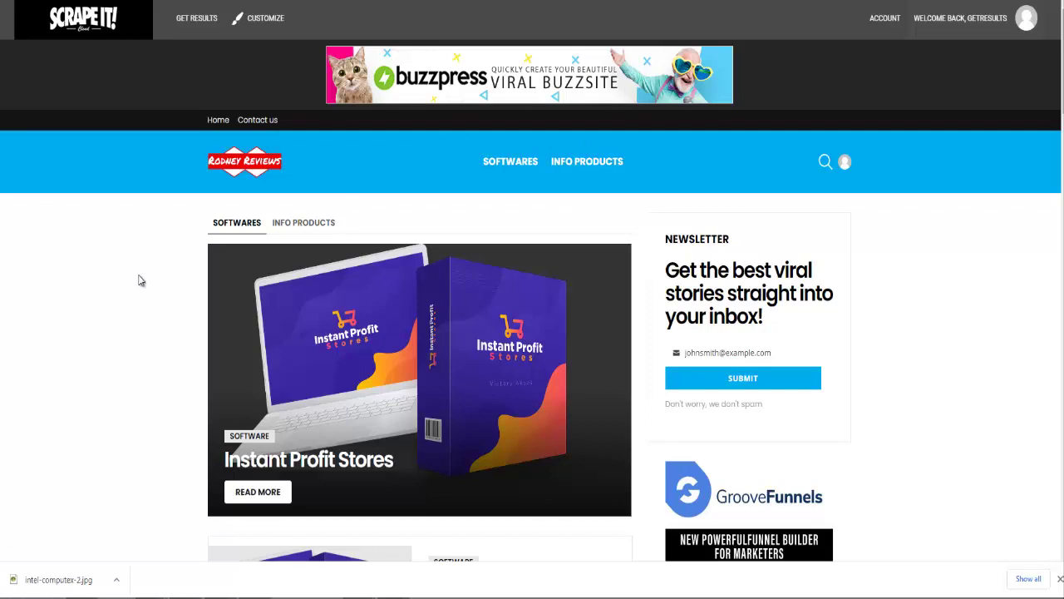
- Open the published AMD Zen 4 article from the site's Info Products section and look through its text and images
click(302, 222)
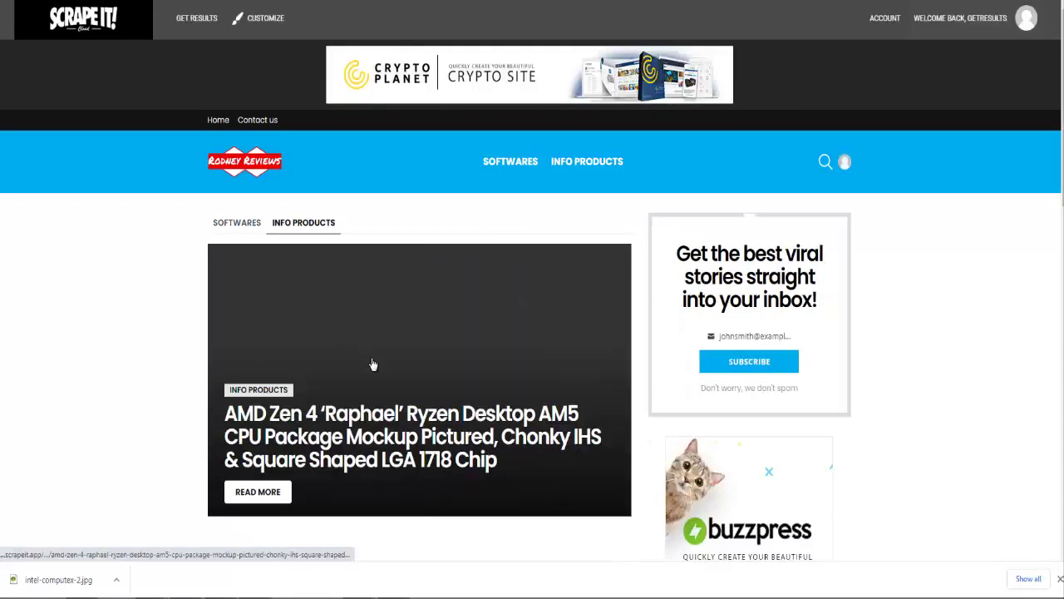
scroll(370, 364, down, 3)
scroll(322, 252, up, 2)
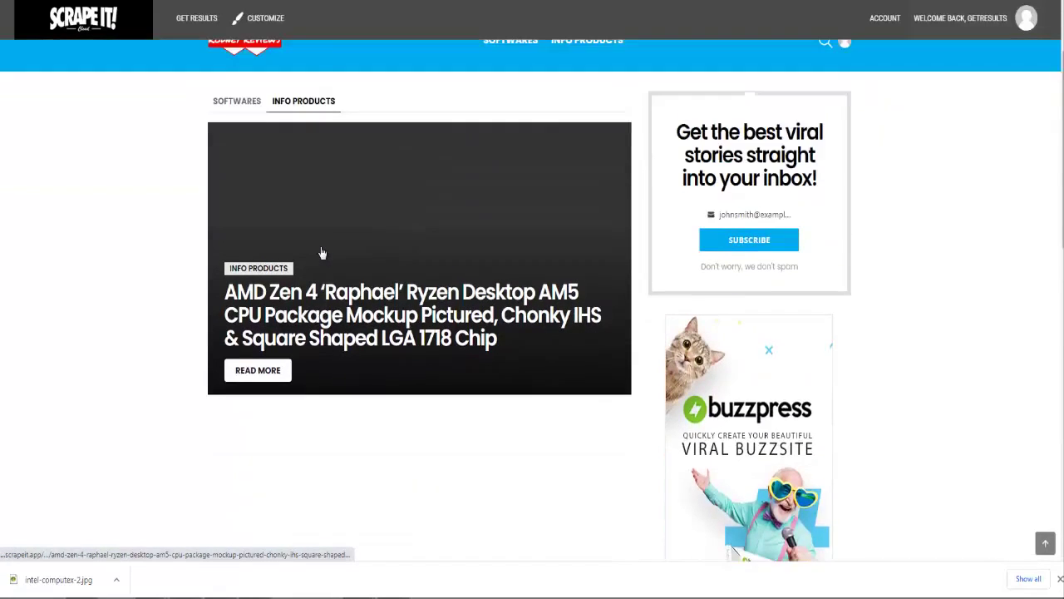
scroll(322, 252, up, 1)
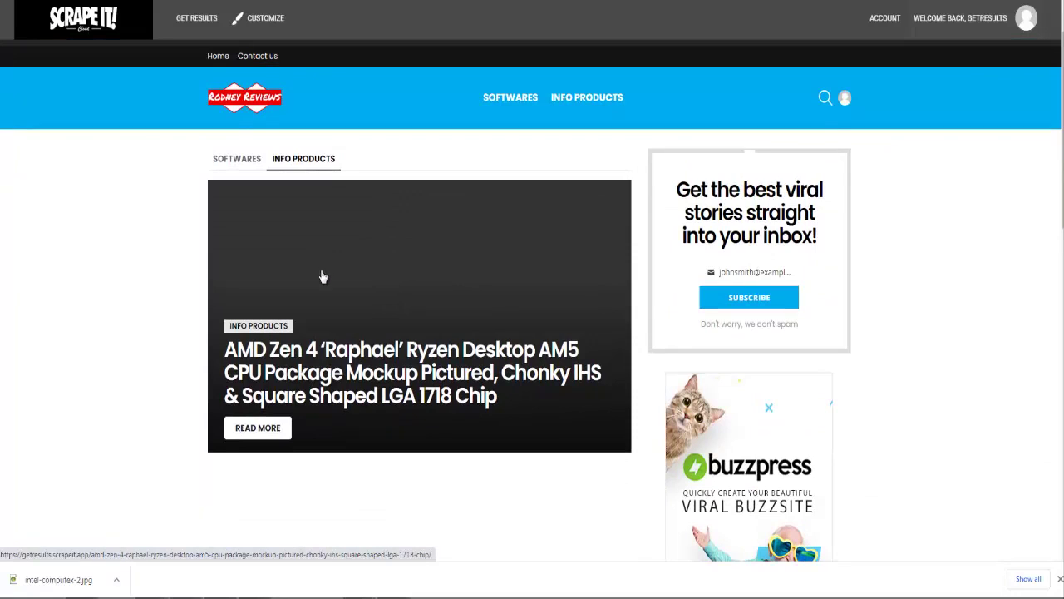
click(360, 354)
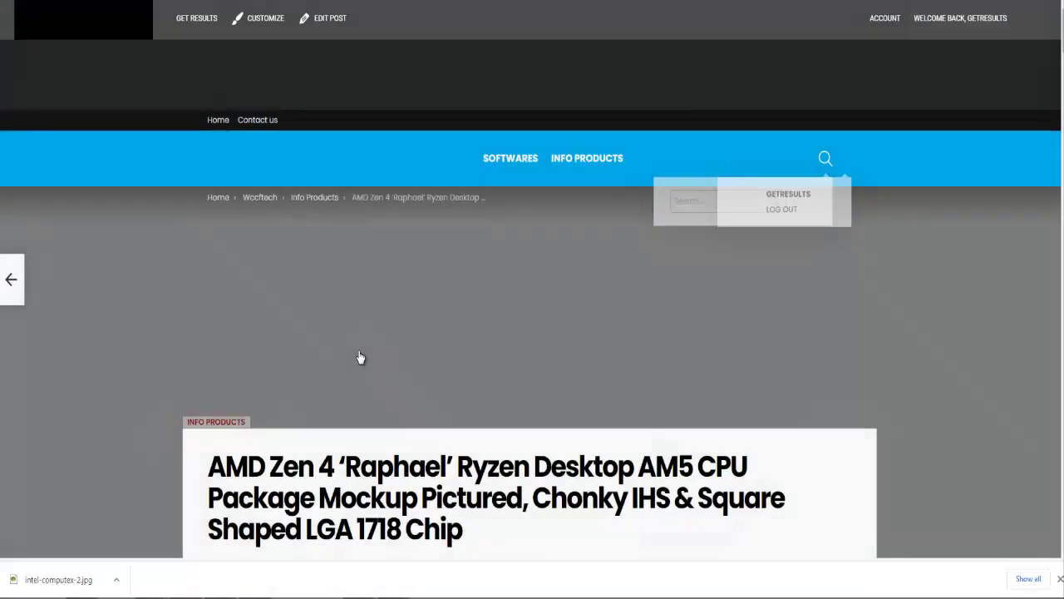
scroll(360, 354, down, 10)
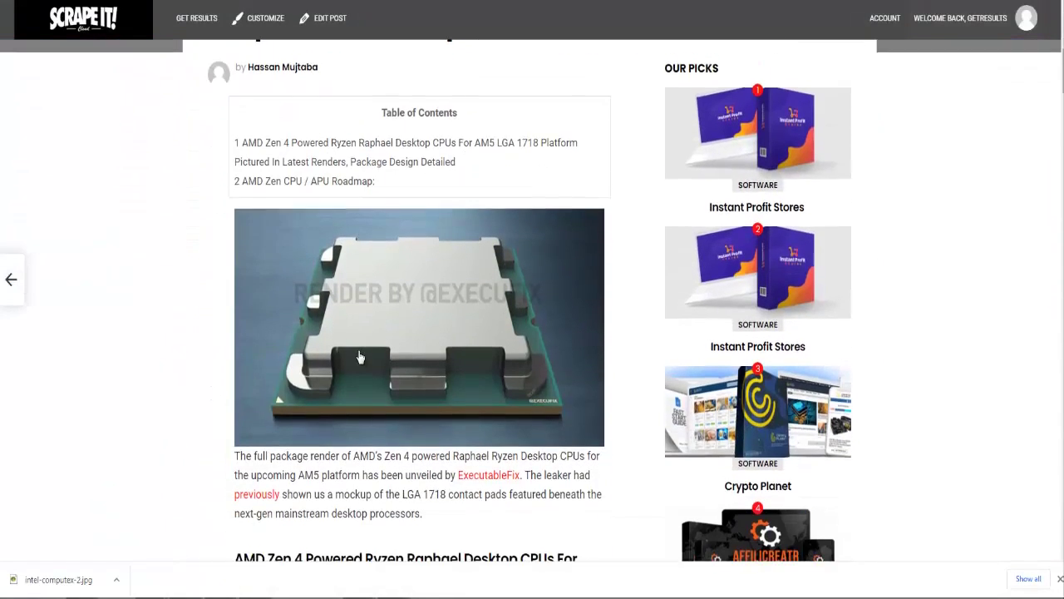
scroll(360, 354, down, 10)
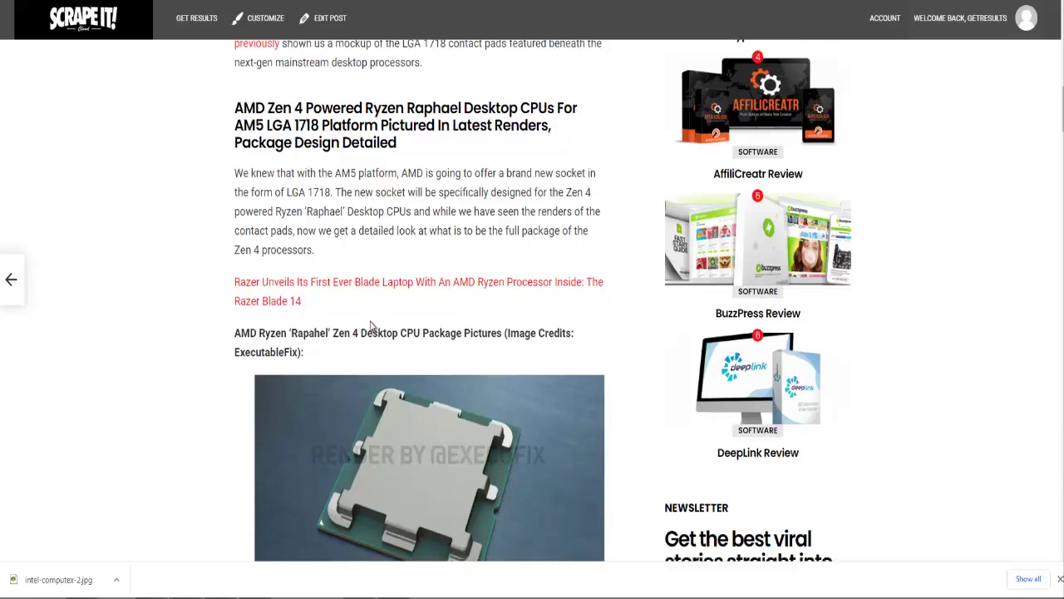
scroll(370, 326, down, 10)
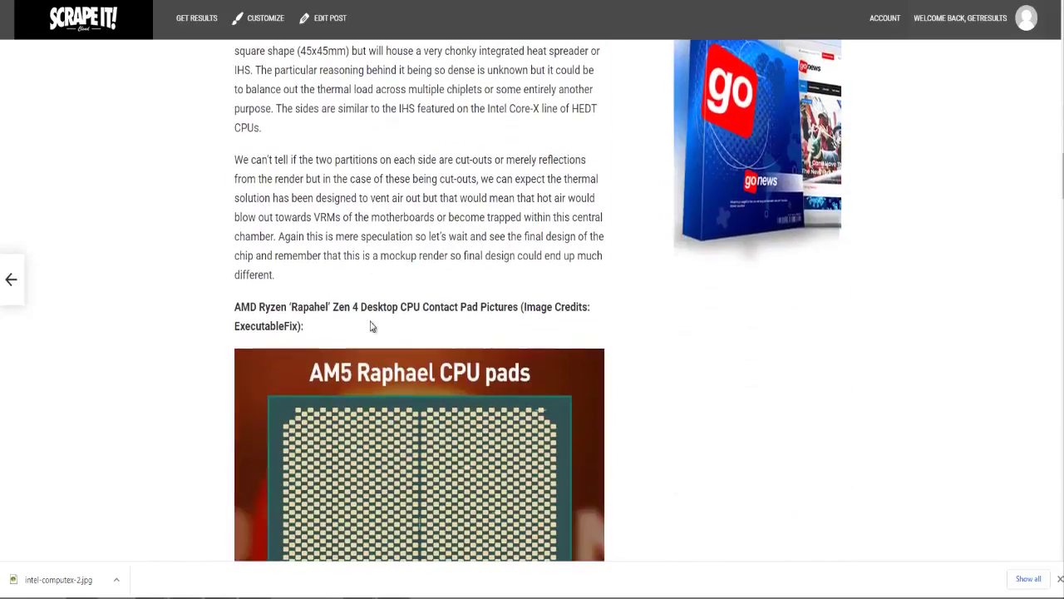
scroll(371, 327, down, 10)
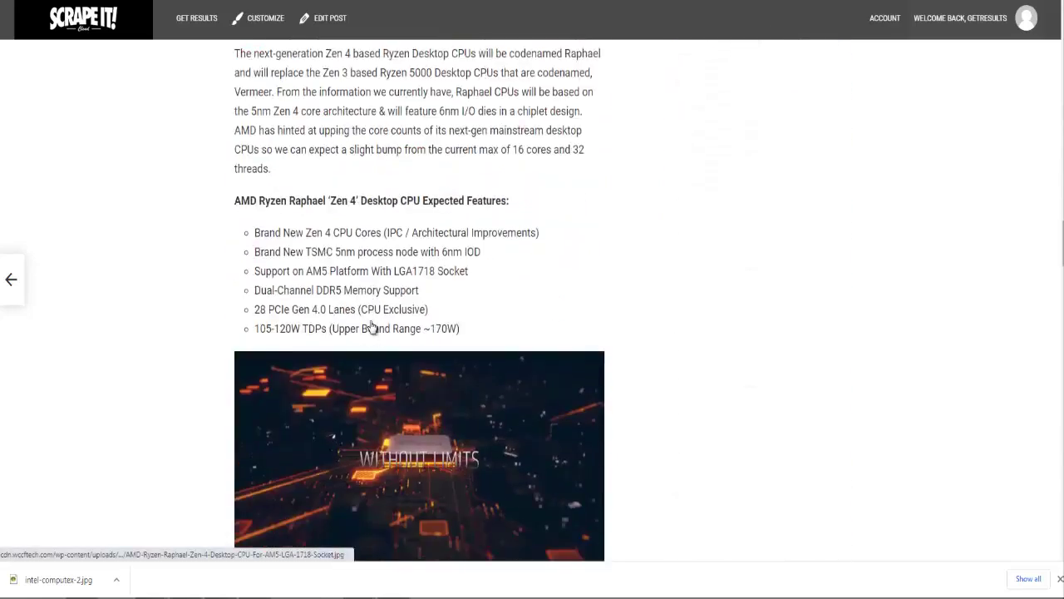
scroll(371, 327, up, 15)
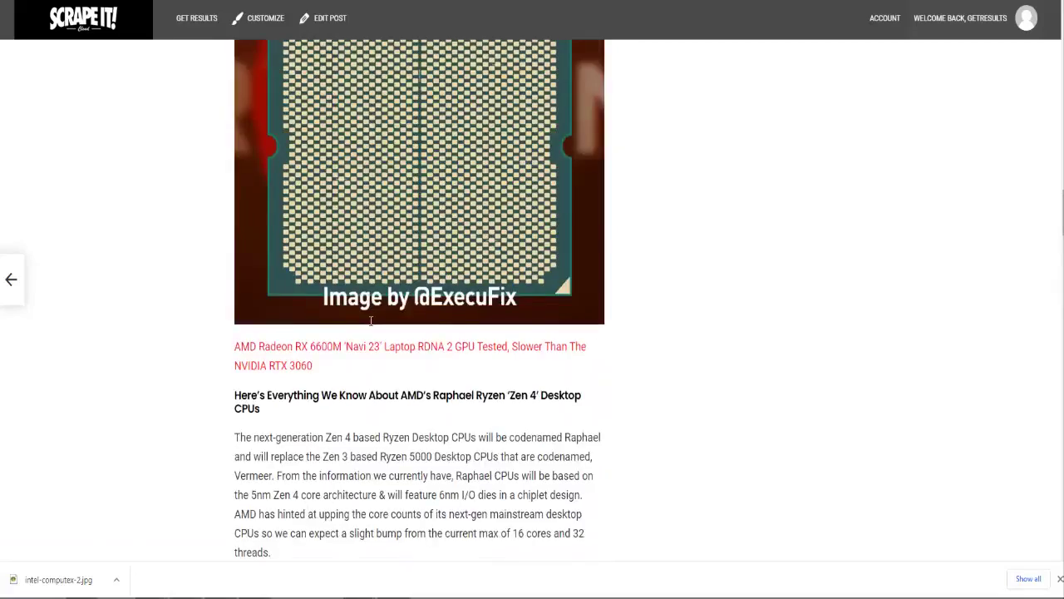
scroll(370, 320, up, 15)
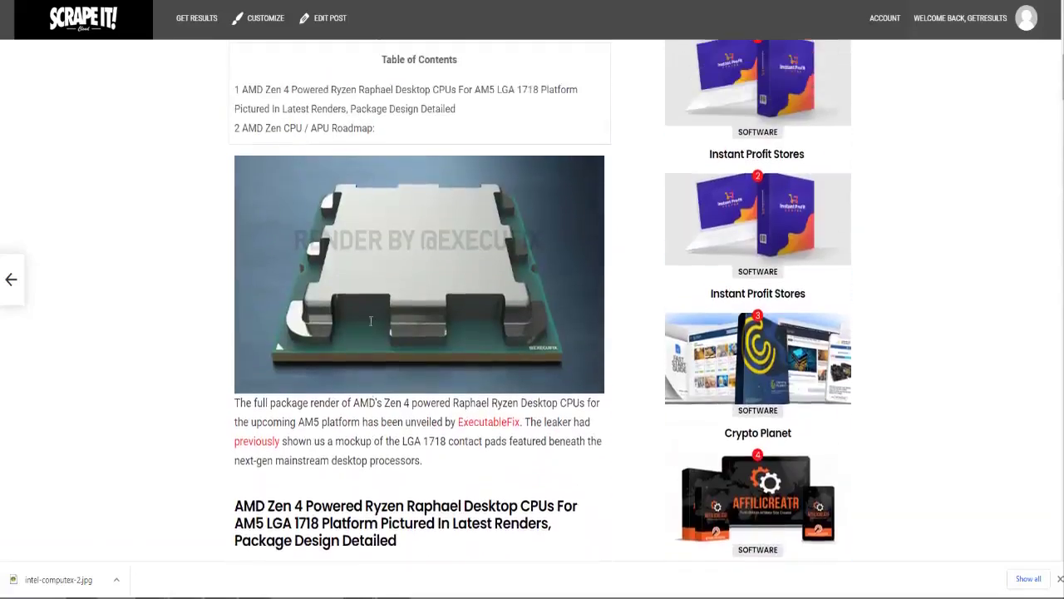
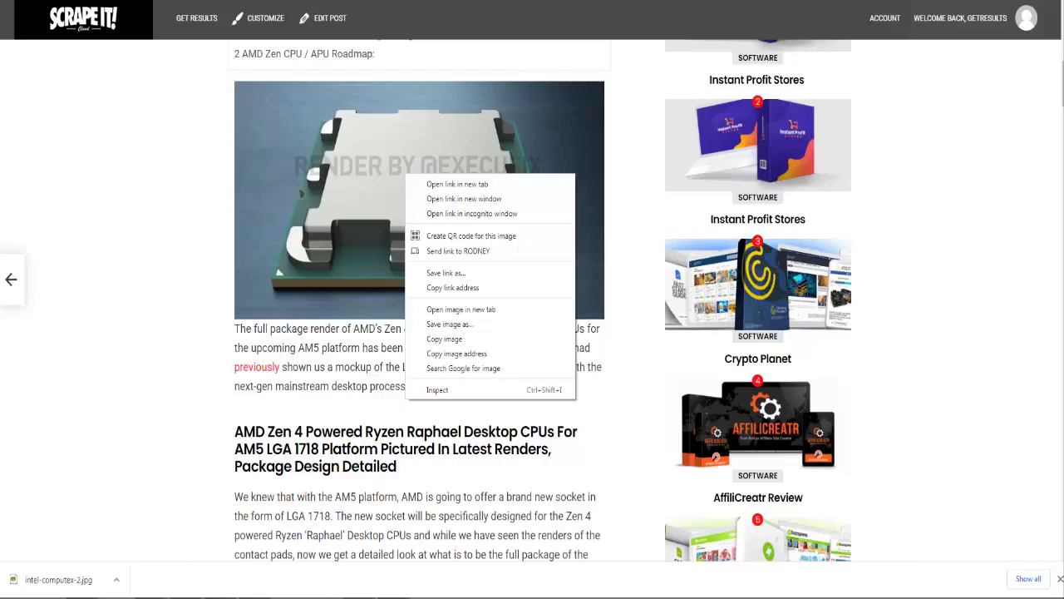
- Open the source link at the end of the article in a new tab and return to the published post
scroll(419, 300, down, 12)
scroll(419, 299, up, 2)
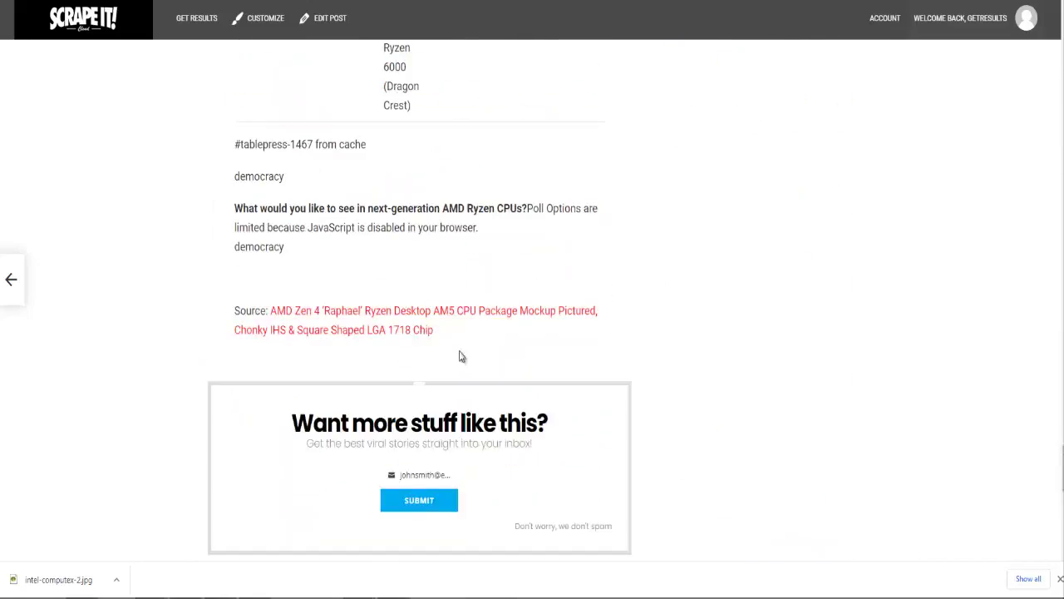
right_click(447, 316)
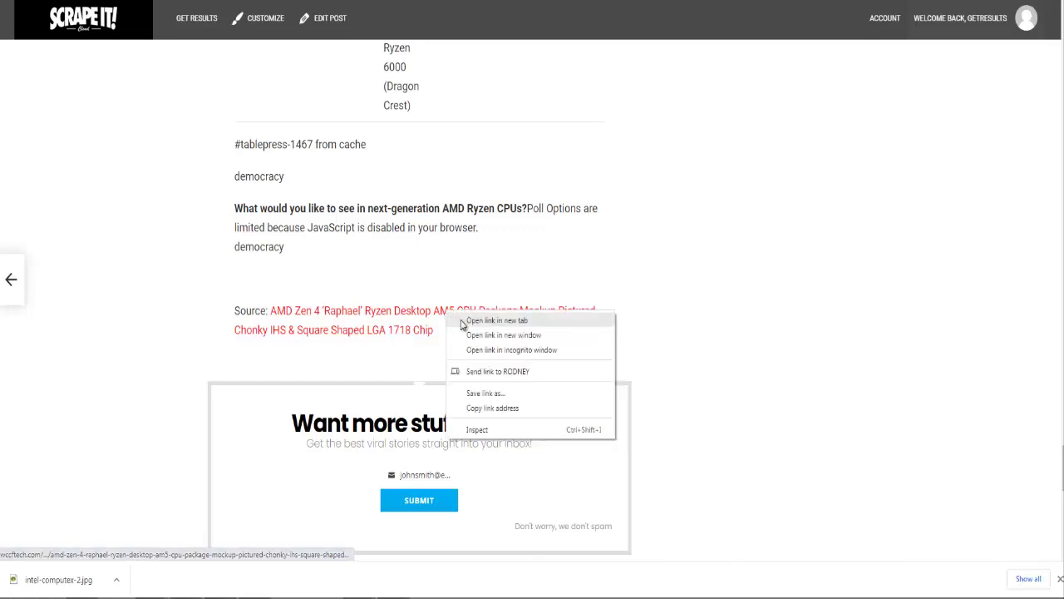
click(469, 321)
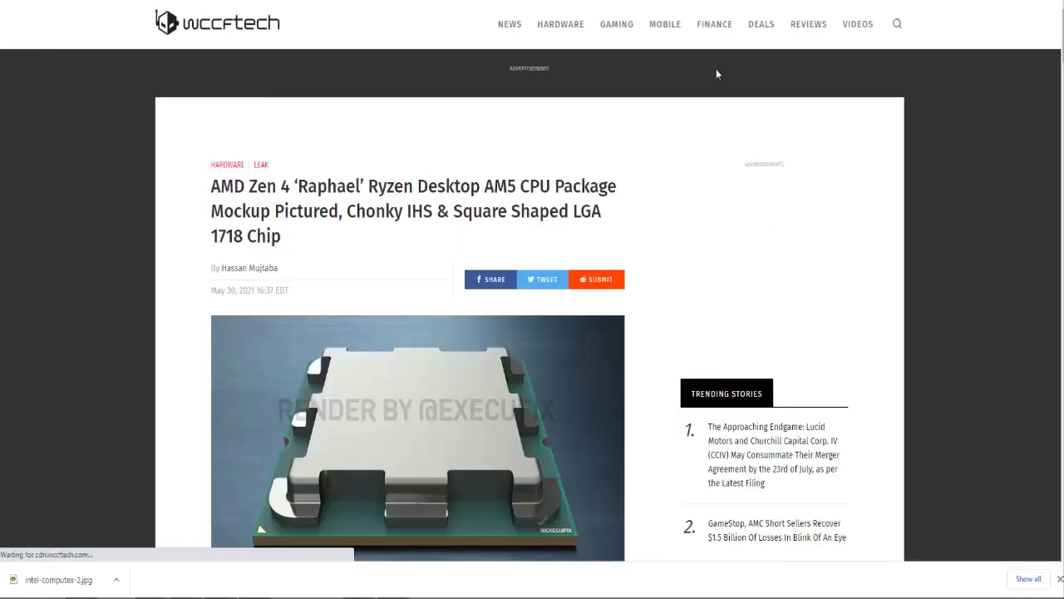
key(alt+Left)
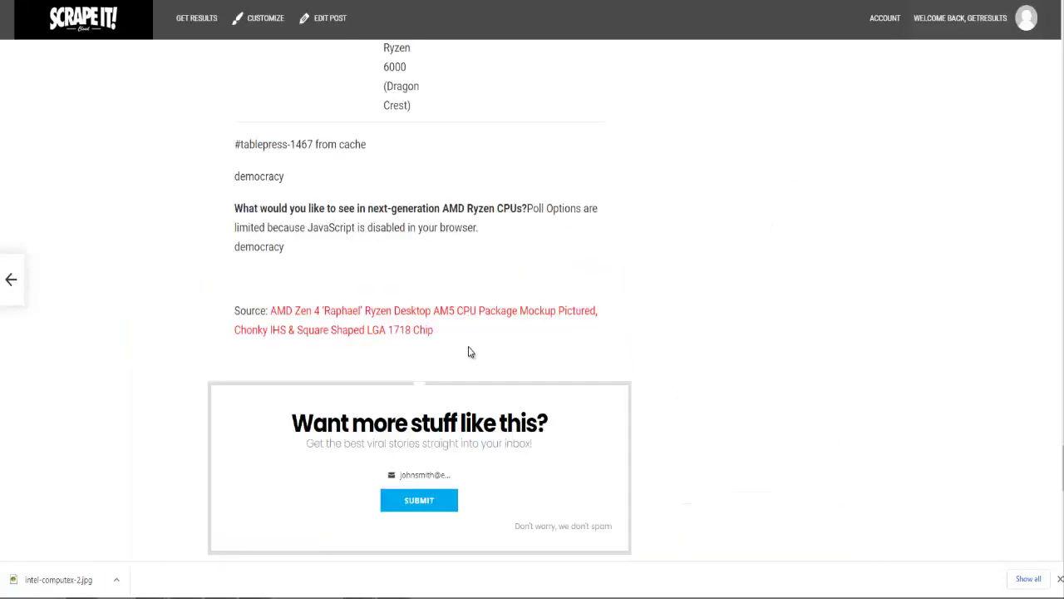
- Save the article's main CPU render as a JPEG image in the Pictures library under its suggested file name
scroll(468, 349, up, 4)
scroll(420, 299, up, 20)
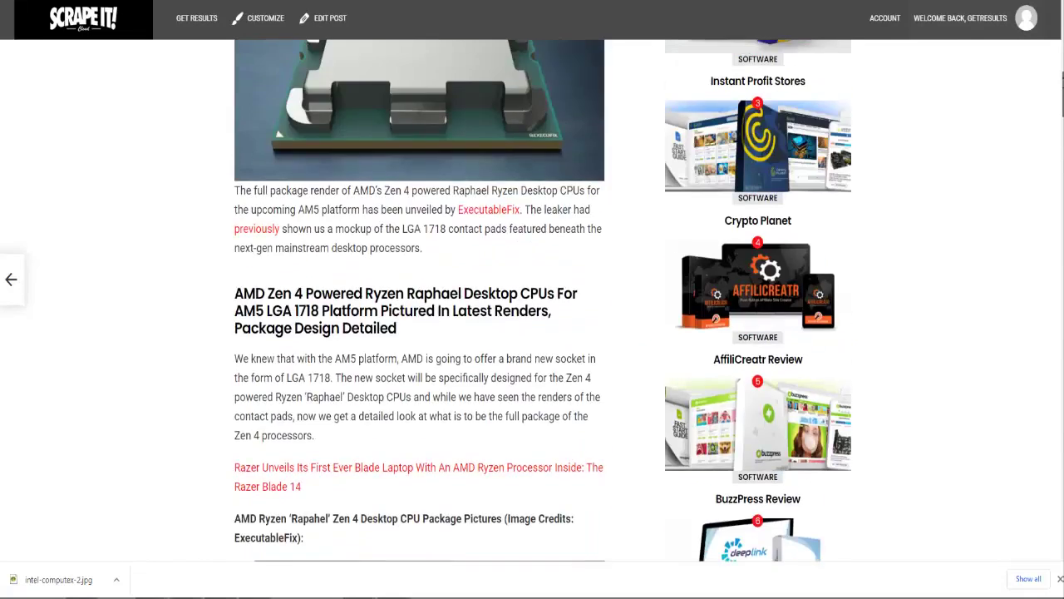
scroll(427, 246, down, 5)
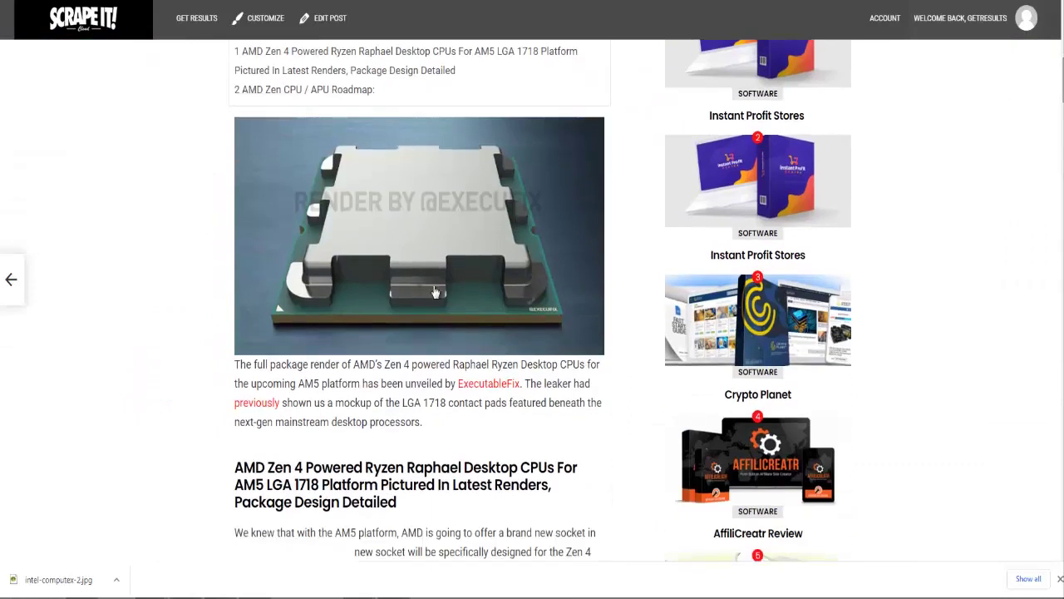
right_click(427, 246)
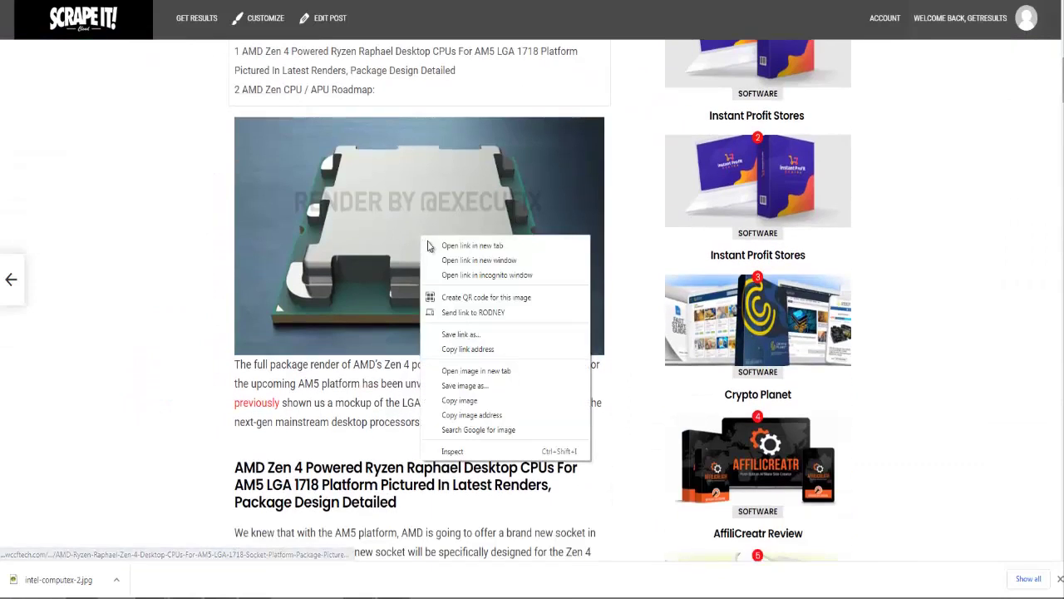
click(462, 386)
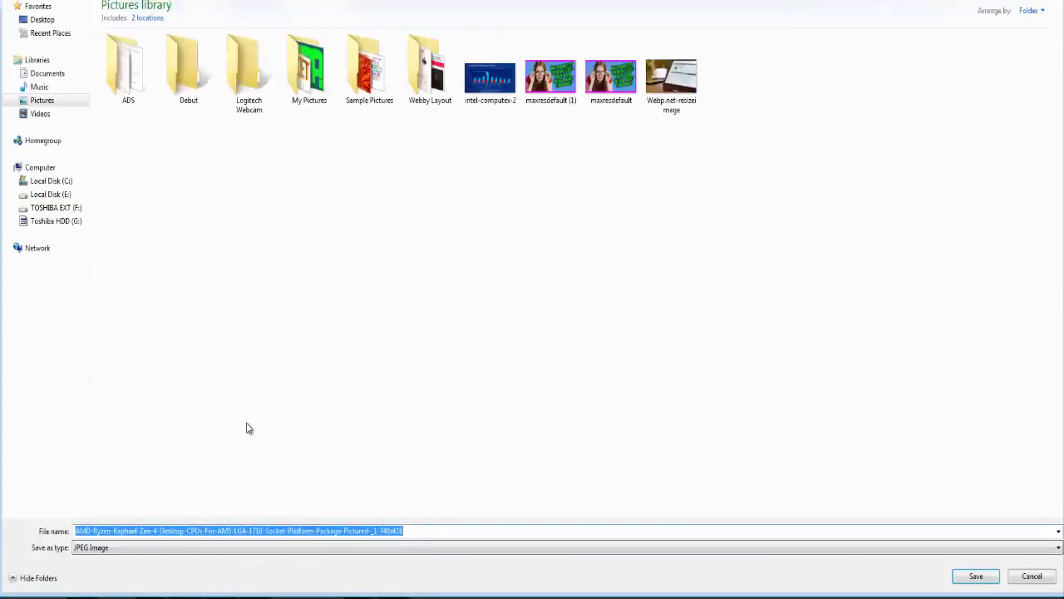
click(976, 576)
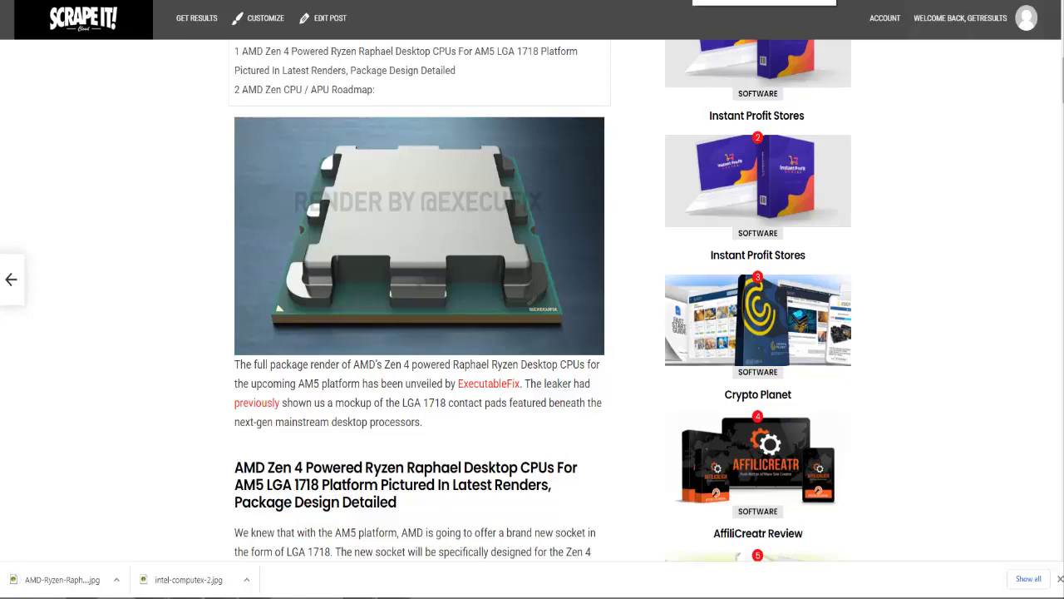
- Open the AMD Zen 4 article for editing from the list of all posts and go to its featured image setting
key(ctrl+w)
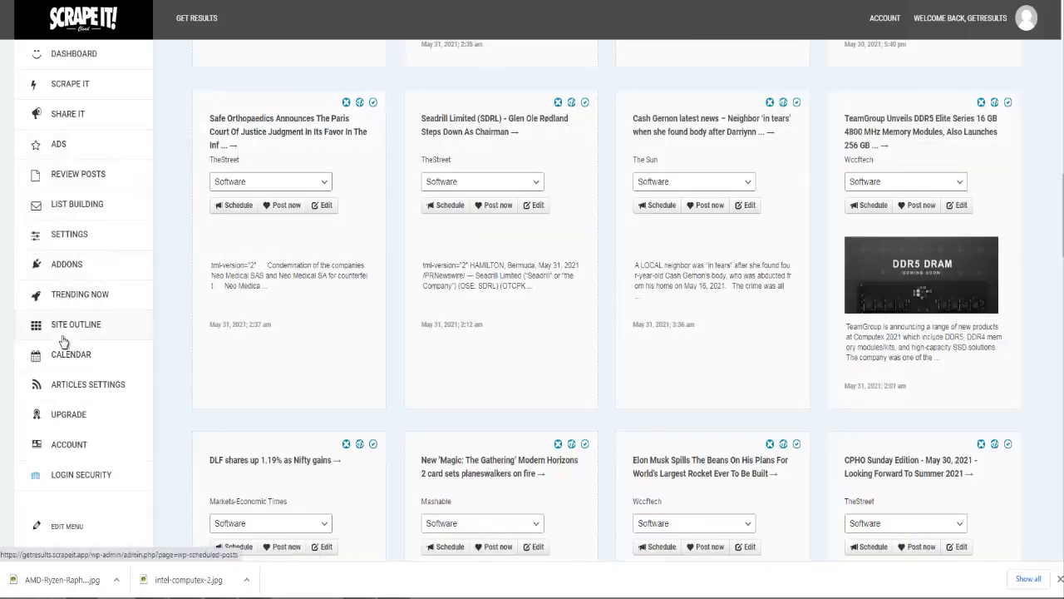
click(73, 178)
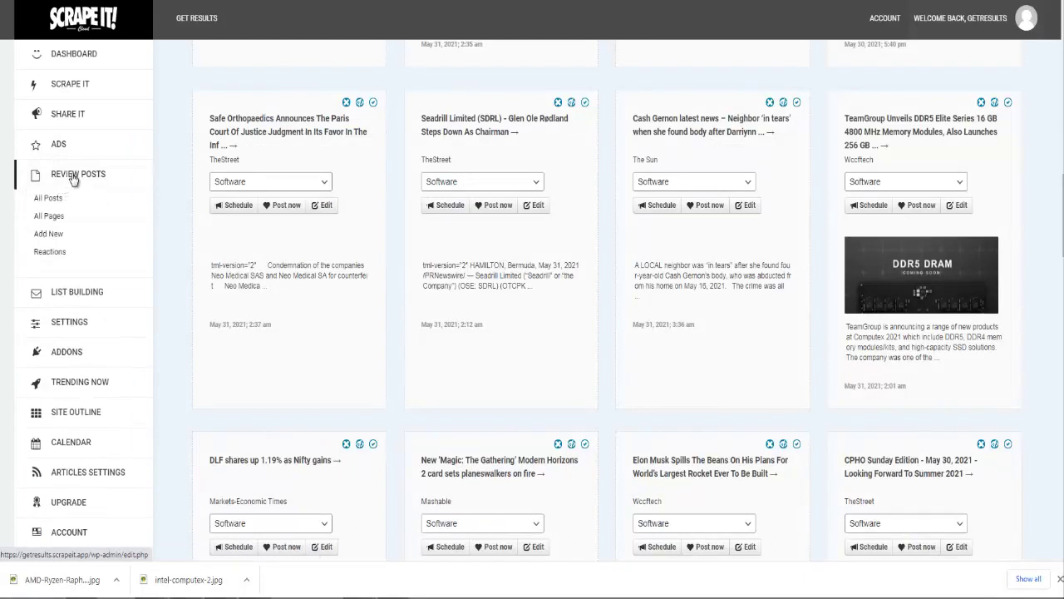
click(58, 201)
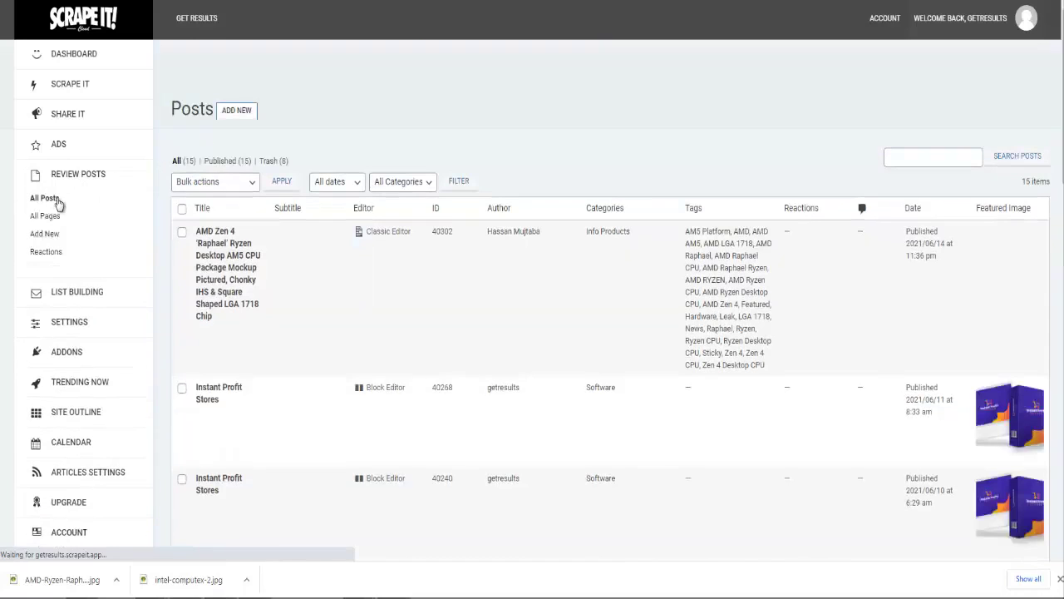
mouse_move(202, 241)
click(202, 331)
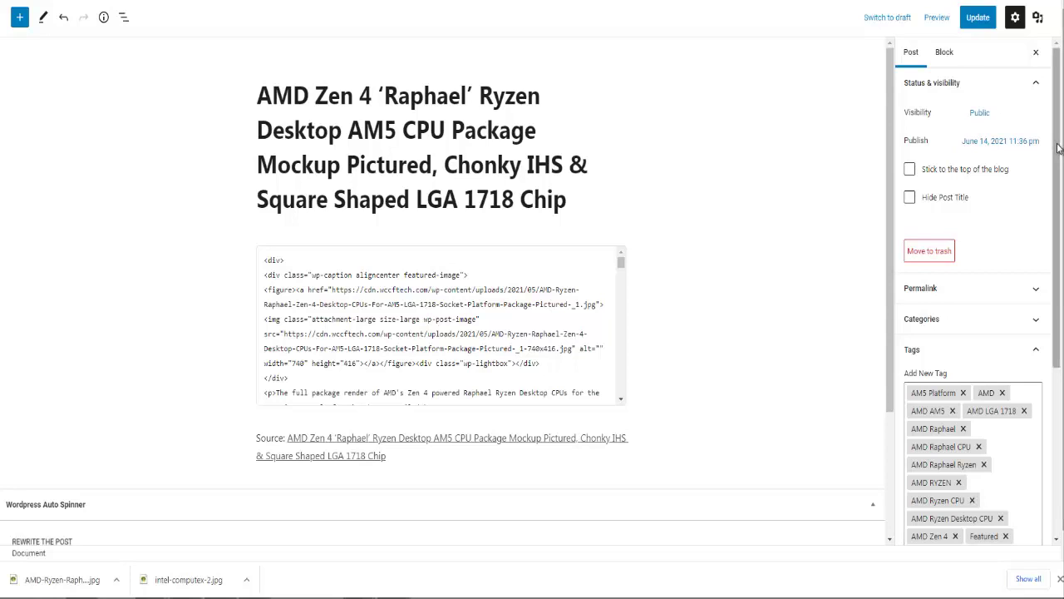
scroll(973, 308, down, 5)
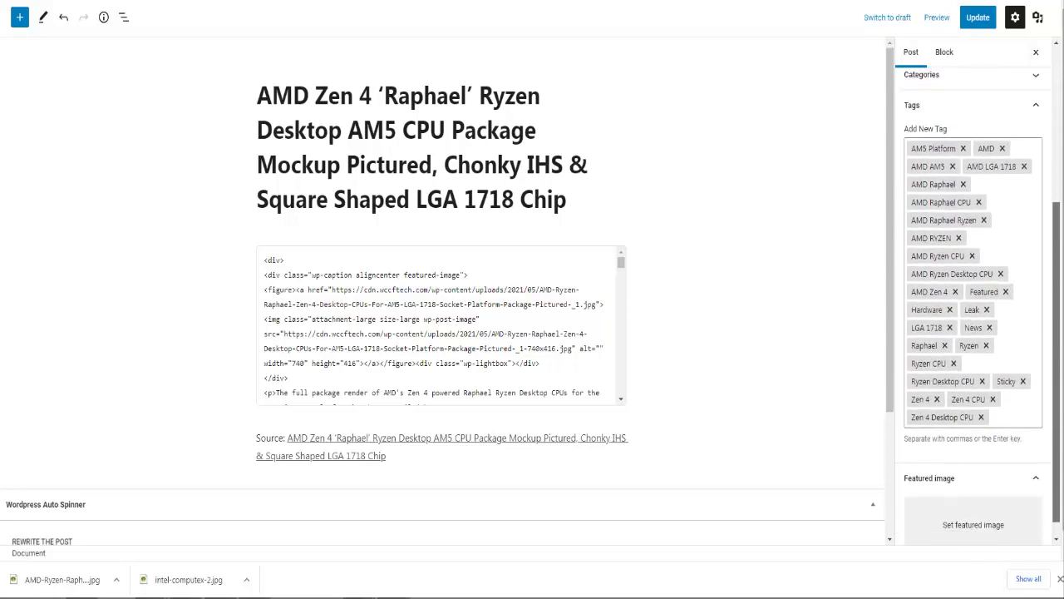
- Set the downloaded AMD-Ryzen CPU render as the post's featured image and update the post
scroll(973, 308, up, 5)
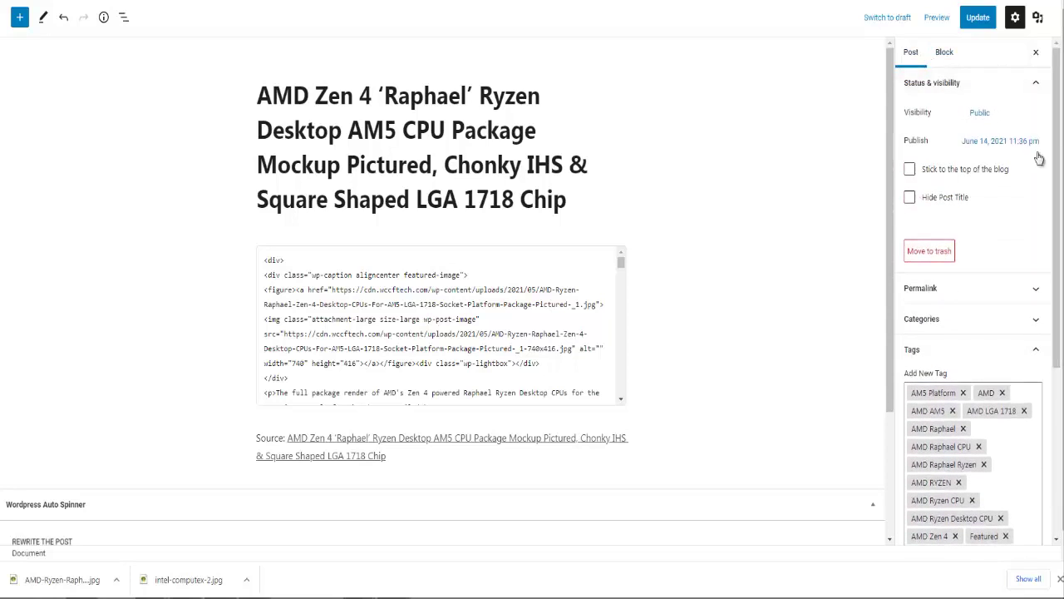
drag(1060, 137, 1060, 304)
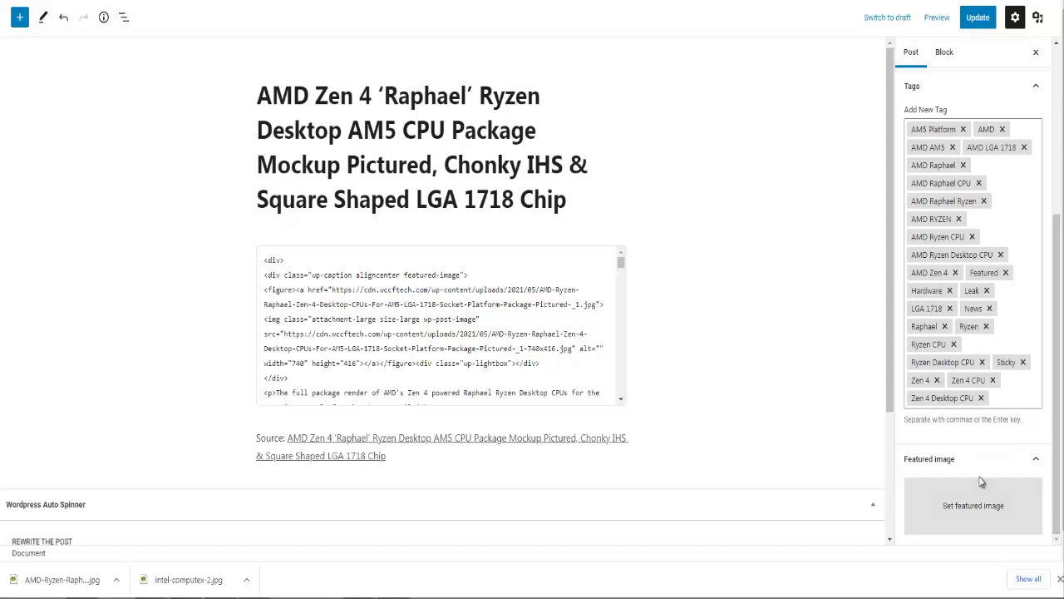
click(973, 505)
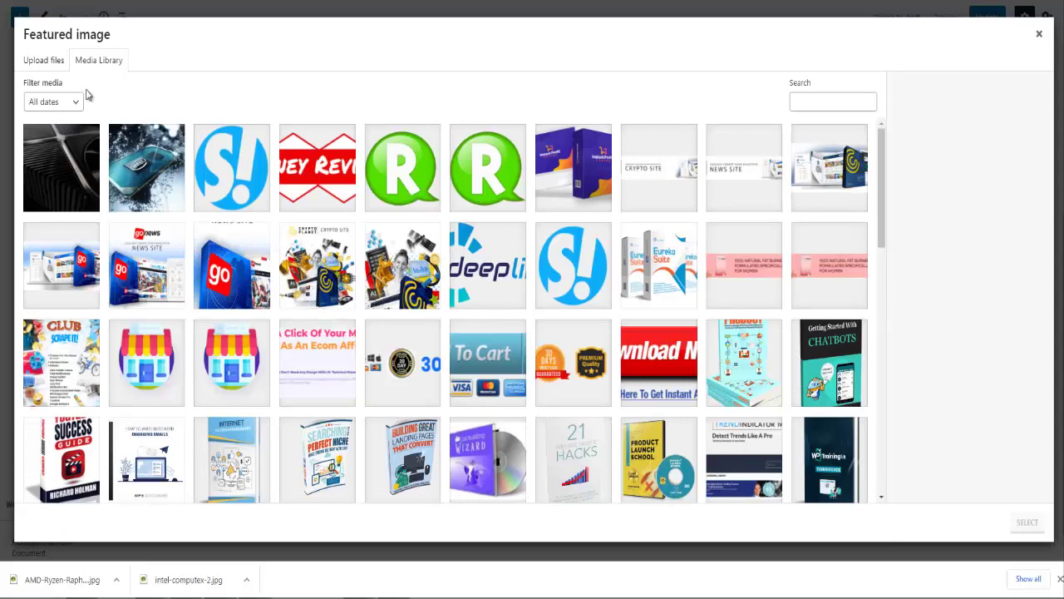
click(52, 62)
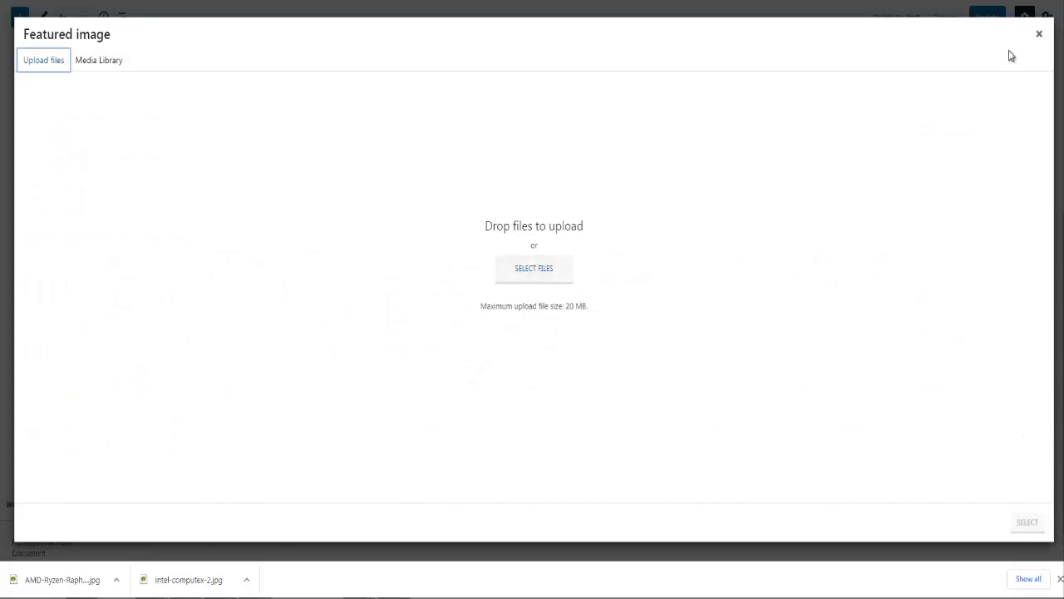
click(1039, 37)
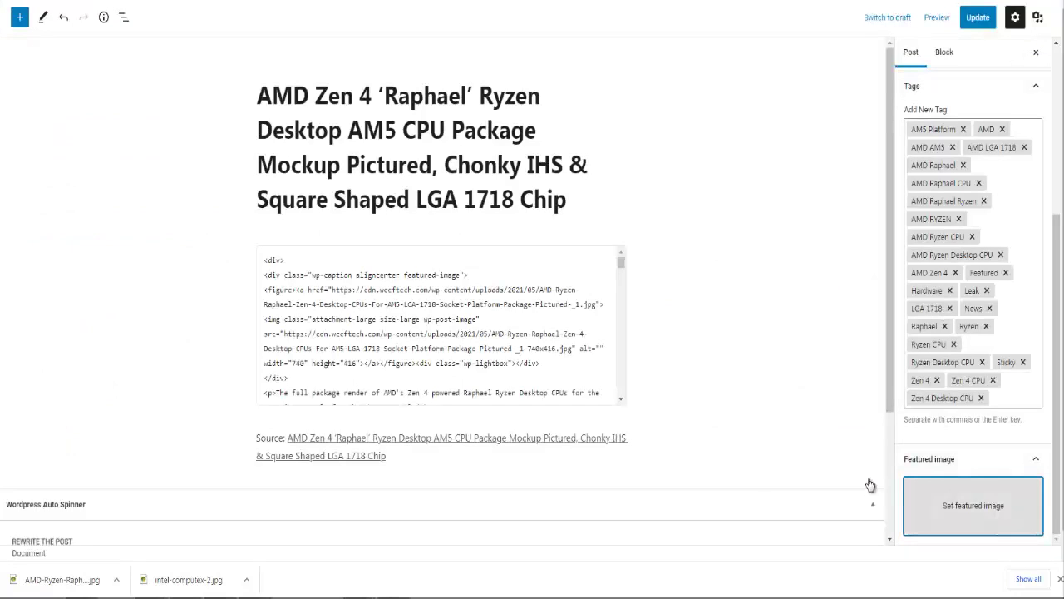
drag(79, 577, 966, 506)
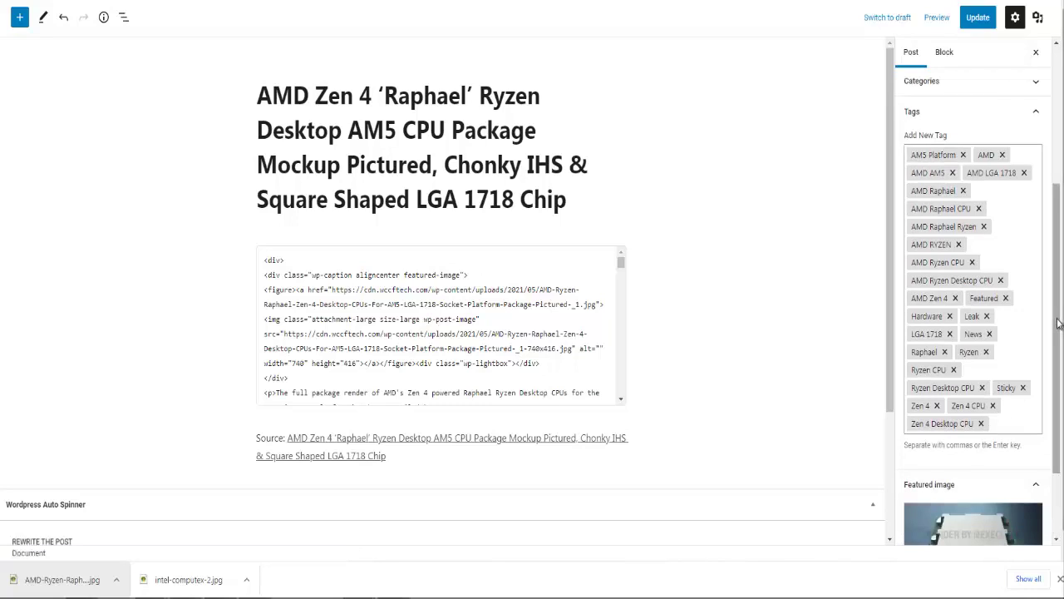
click(979, 19)
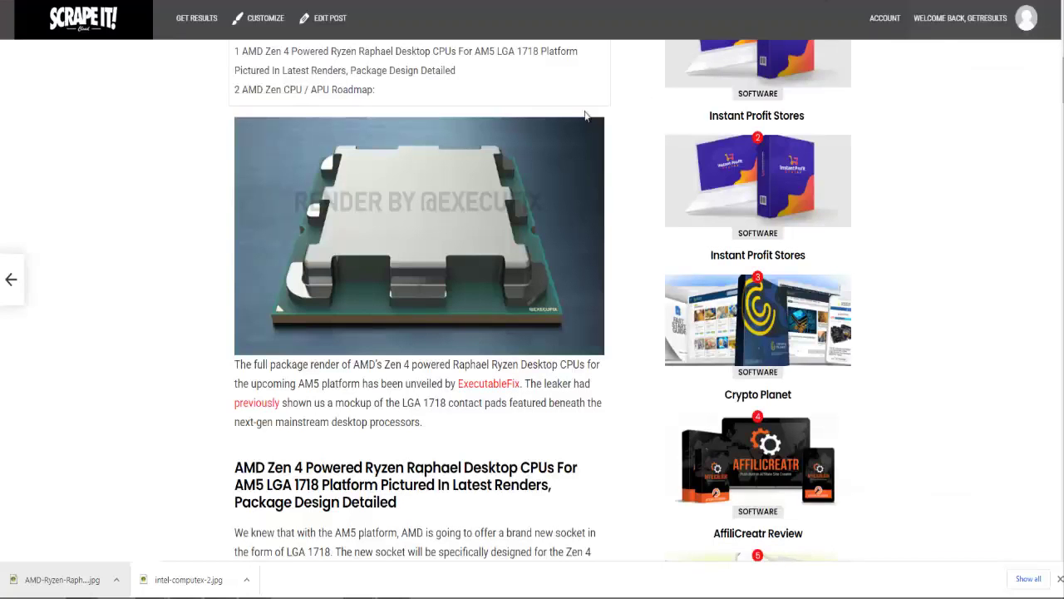
- Reload the published AMD Zen 4 article and examine its header image, title and page layout
scroll(585, 116, up, 8)
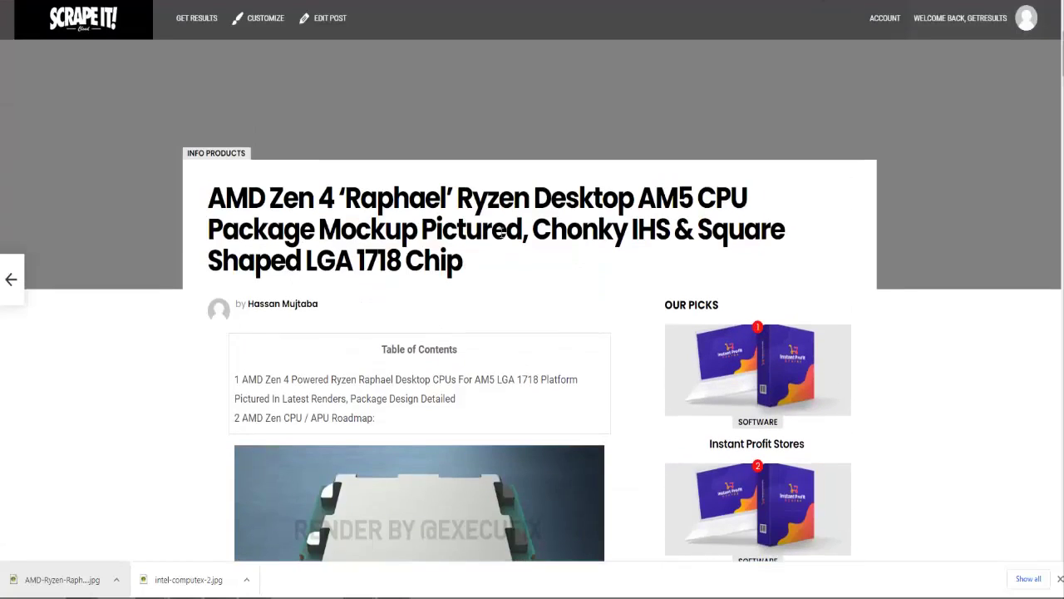
right_click(83, 249)
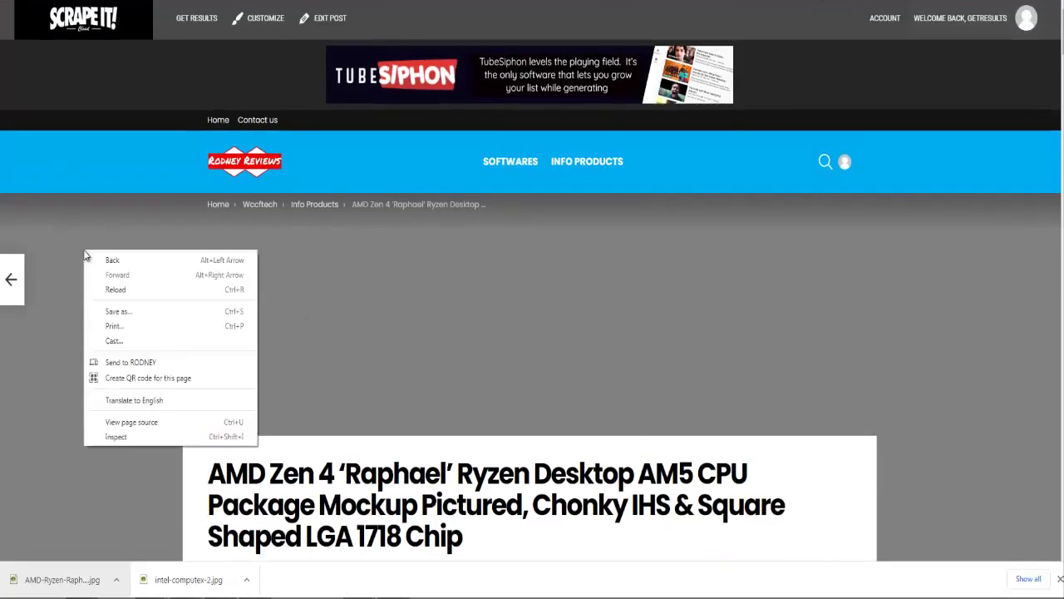
click(107, 287)
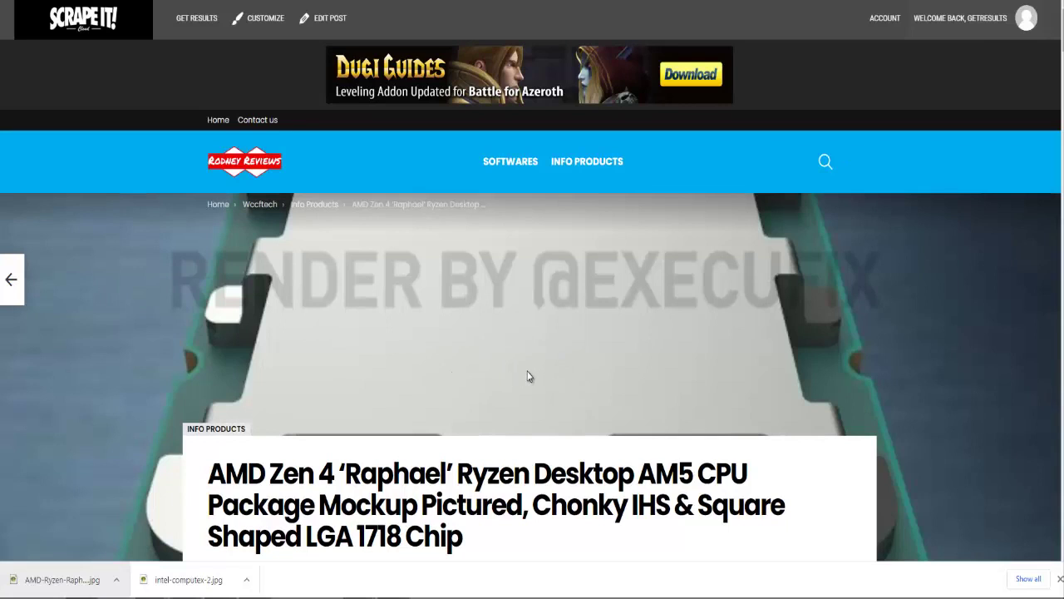
scroll(527, 376, down, 1)
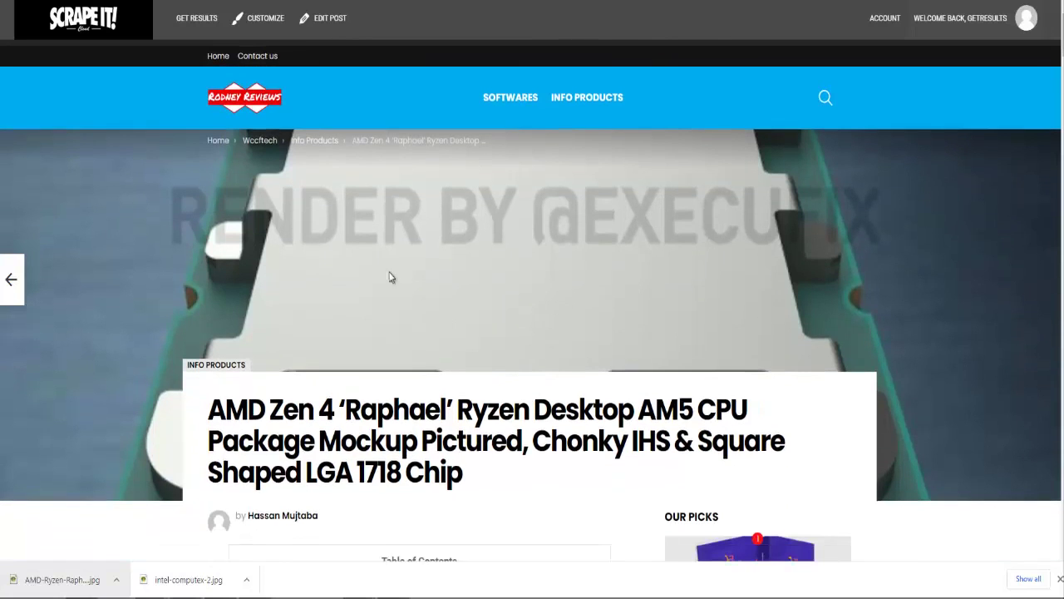
scroll(356, 351, down, 3)
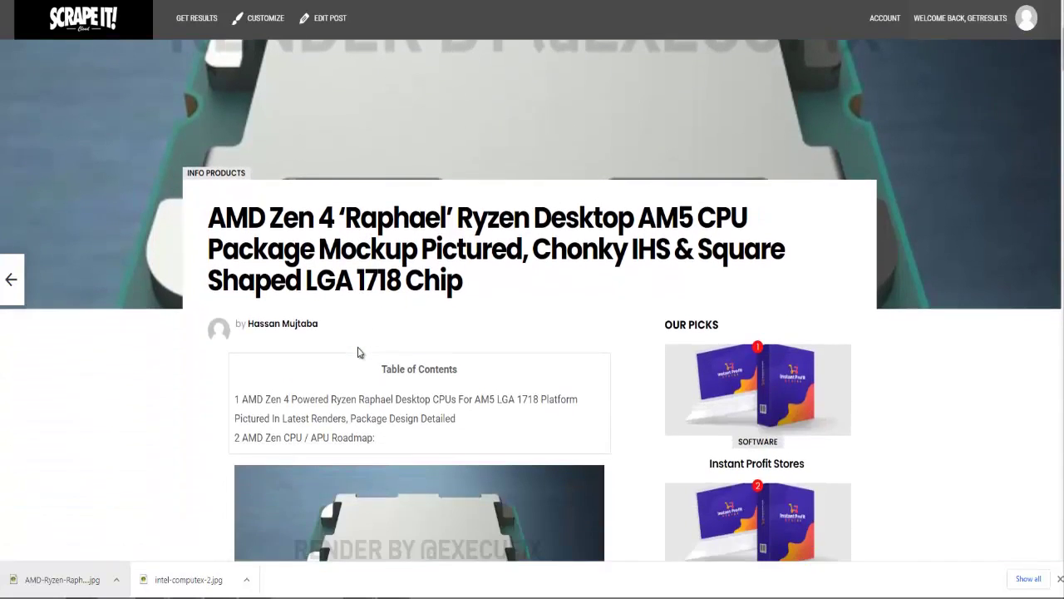
scroll(373, 309, up, 4)
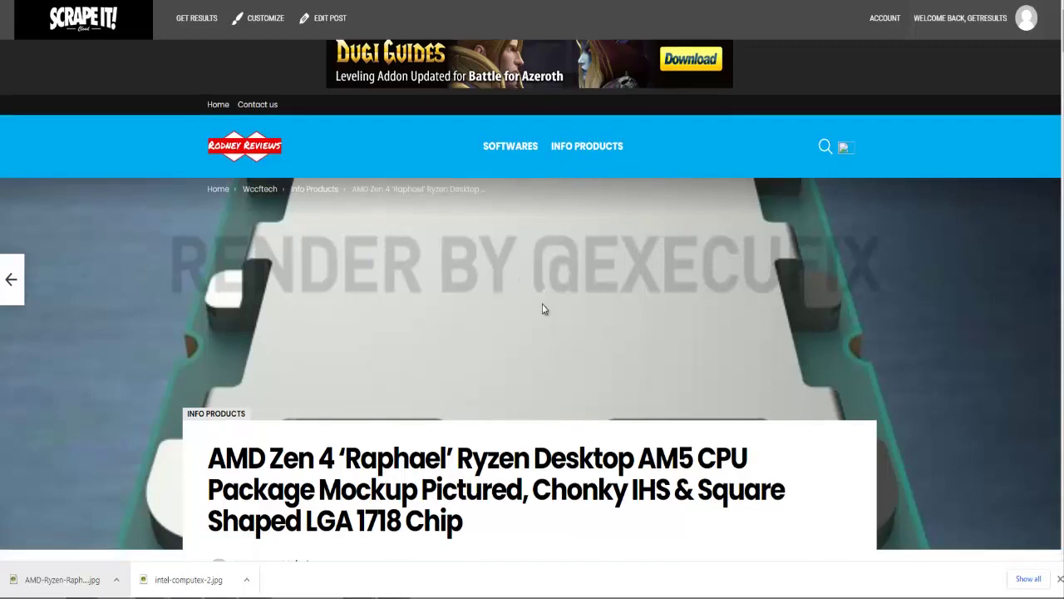
scroll(541, 307, down, 5)
scroll(543, 310, up, 5)
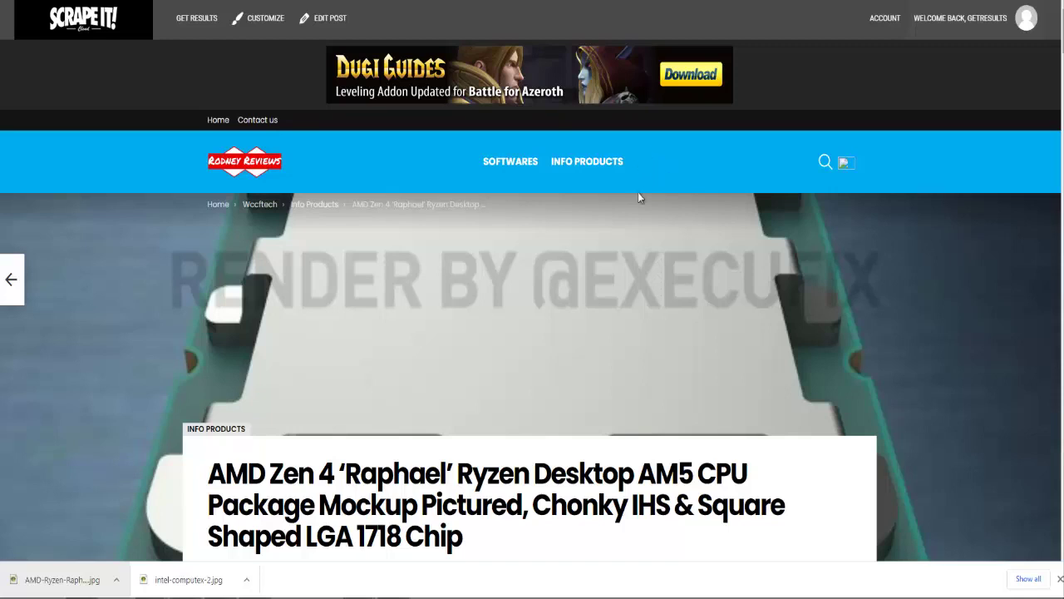
scroll(520, 294, down, 2)
scroll(517, 249, up, 2)
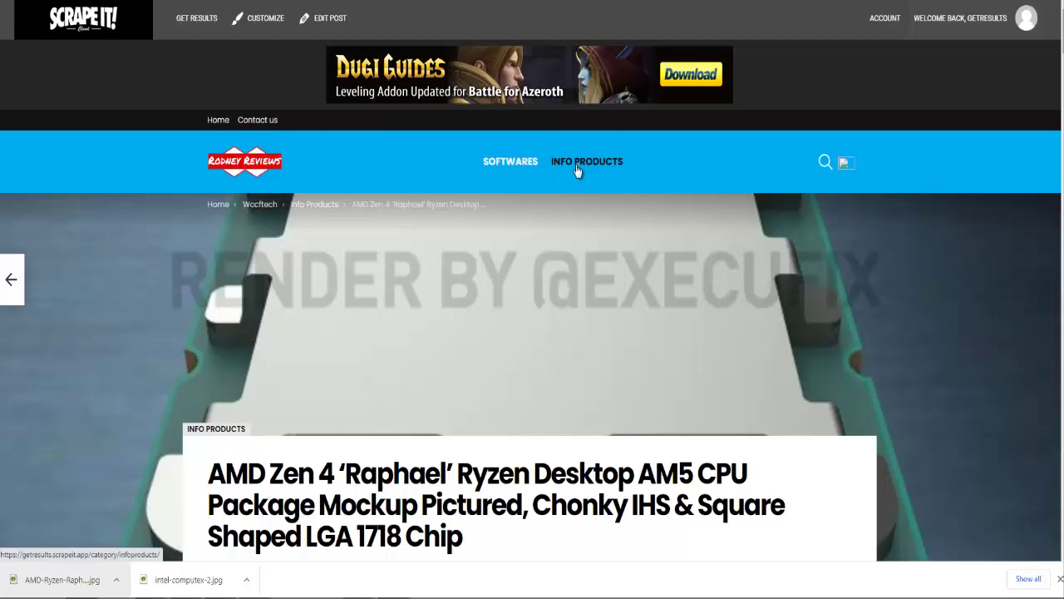
scroll(420, 323, down, 3)
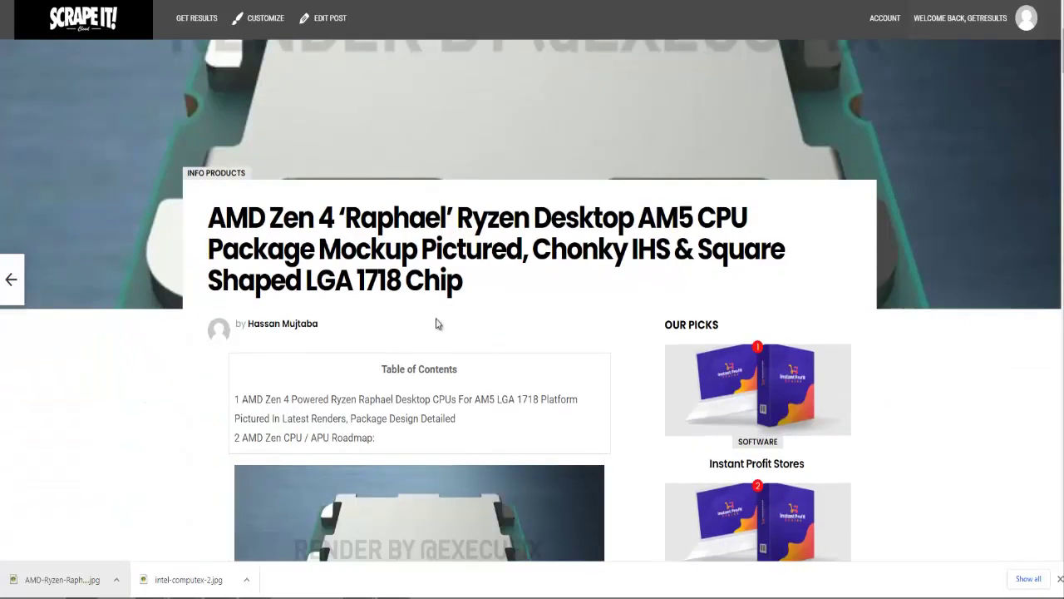
scroll(421, 369, down, 2)
scroll(444, 325, up, 5)
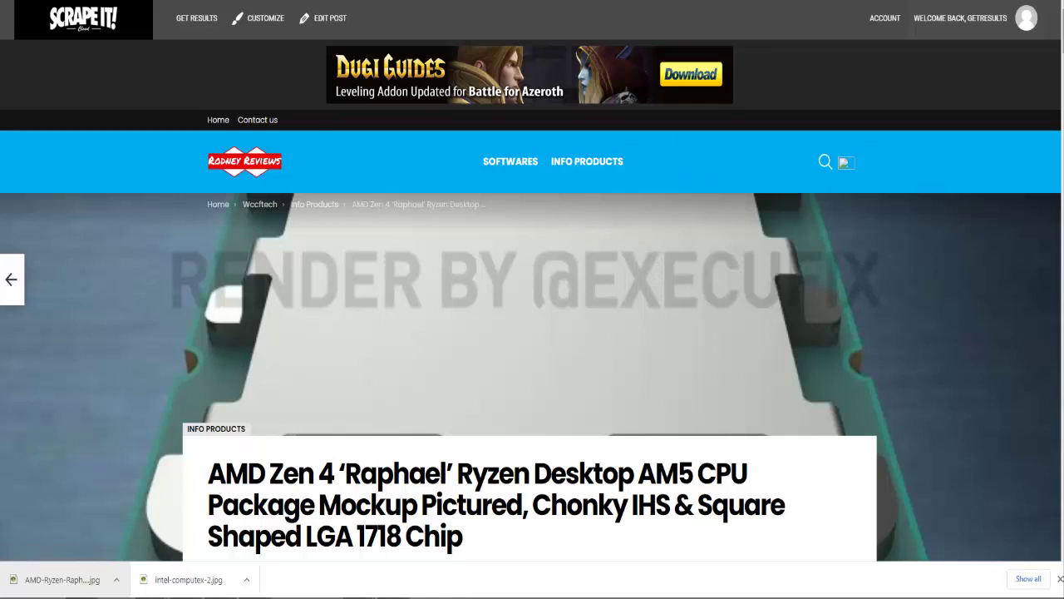
- Close the published article, leave the post editor and check the category choices in the Site Outline scheduler
key(ctrl+w)
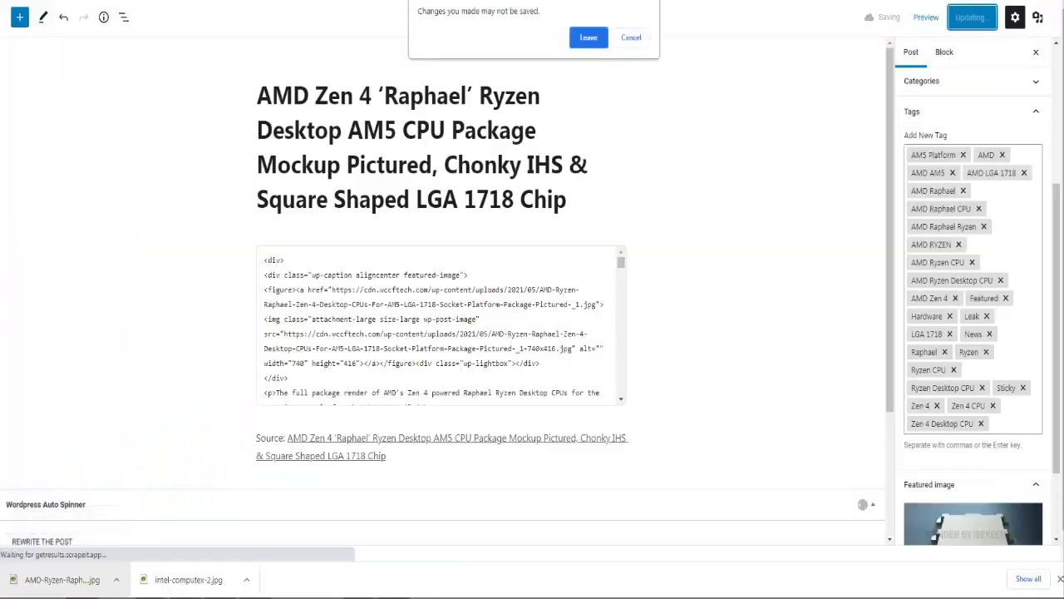
click(585, 37)
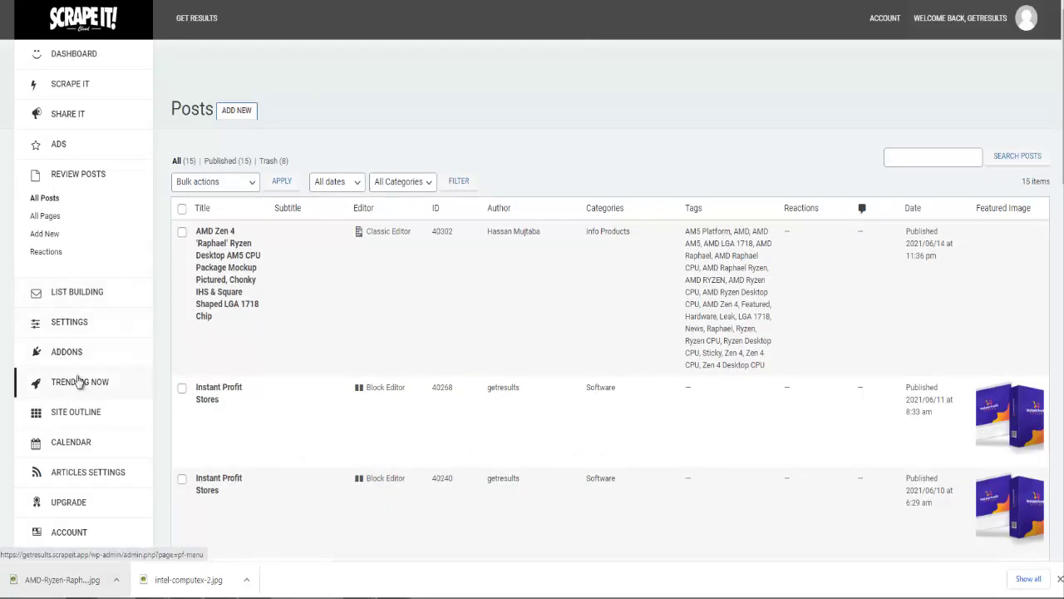
scroll(163, 183, down, 2)
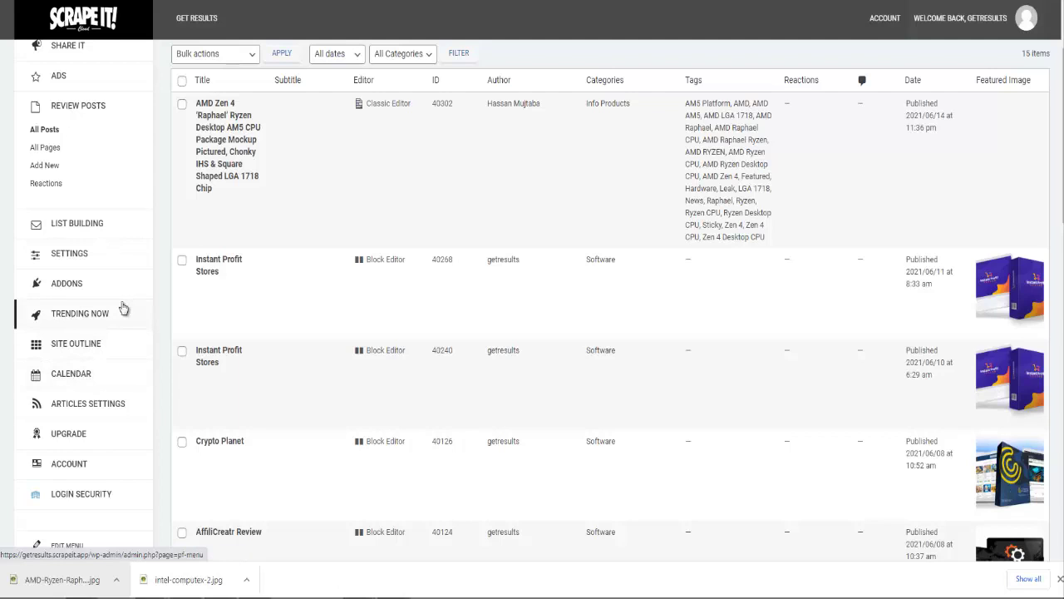
click(94, 349)
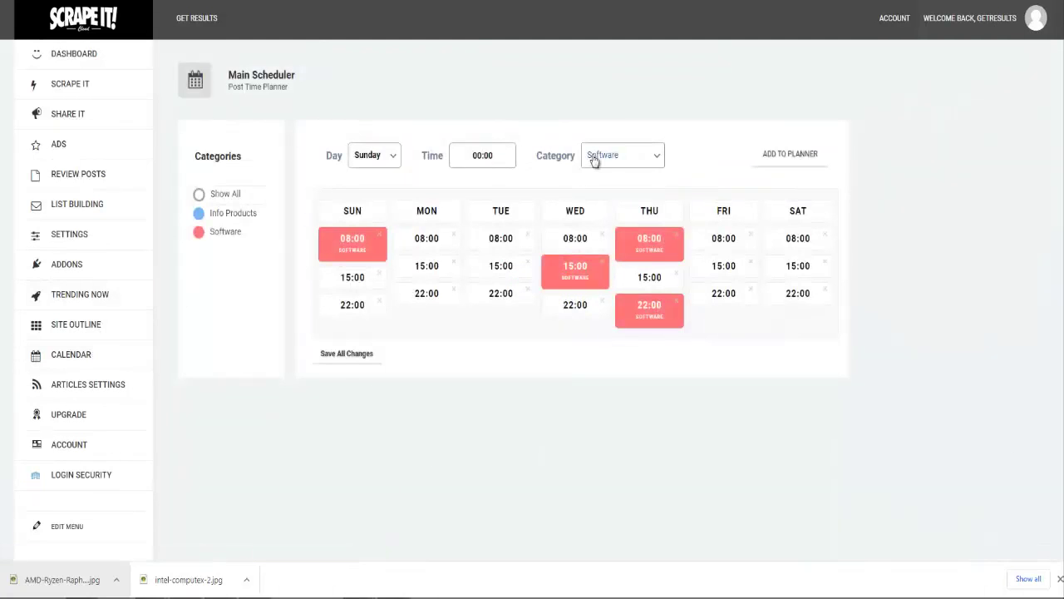
click(658, 161)
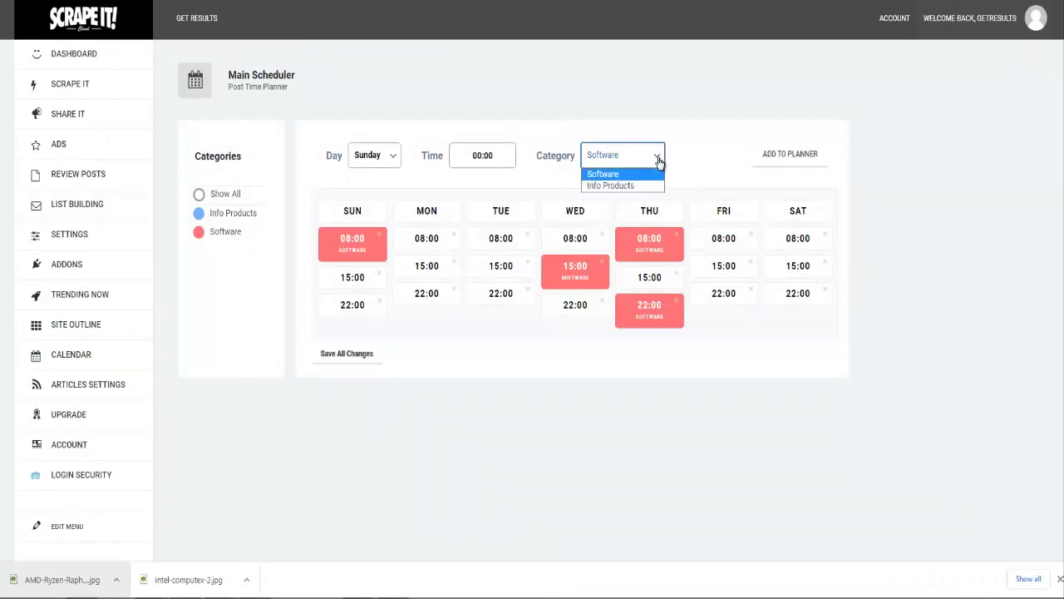
click(672, 174)
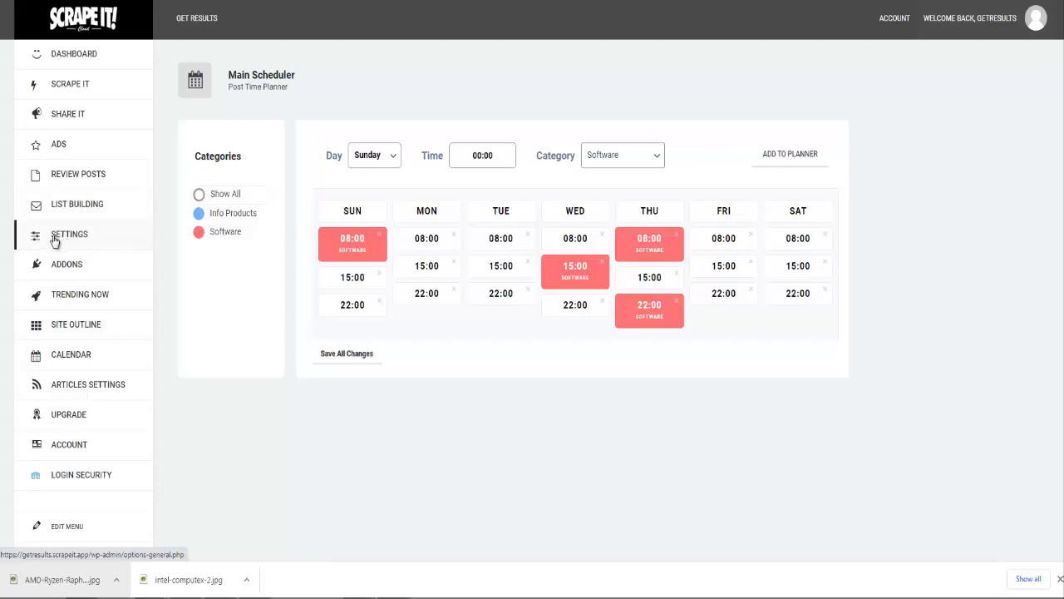
- Add a new post category named Viral News with the slug viralnews
mouse_move(56, 242)
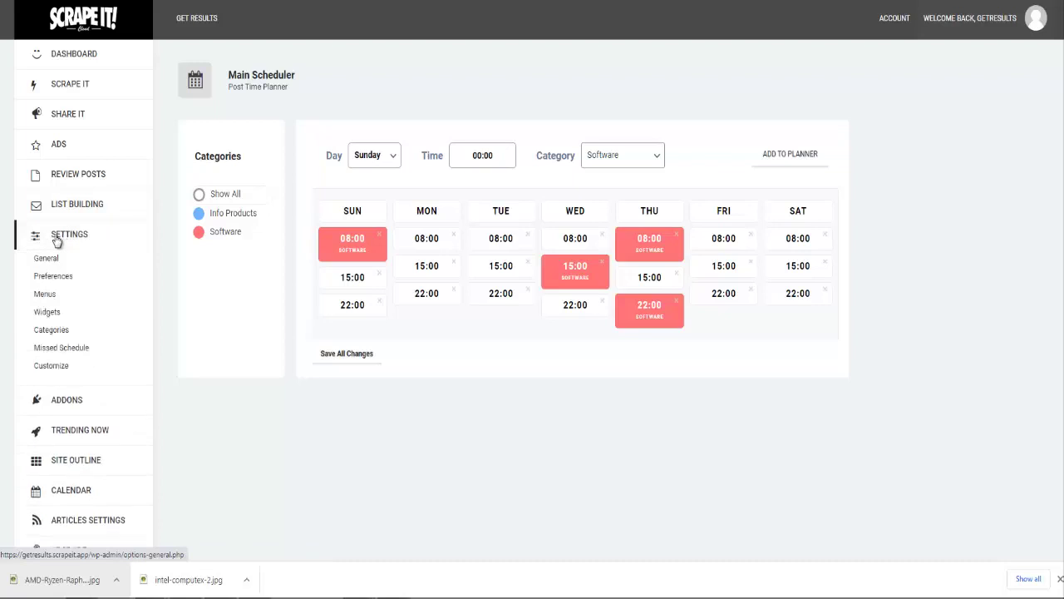
click(52, 333)
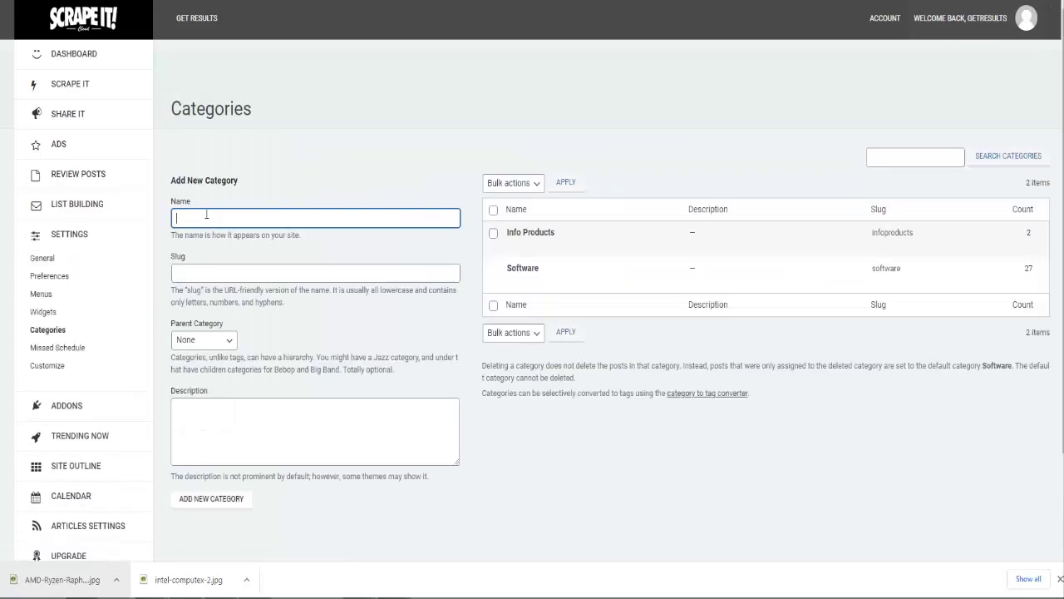
text(Viral News)
click(184, 269)
text(viralnews)
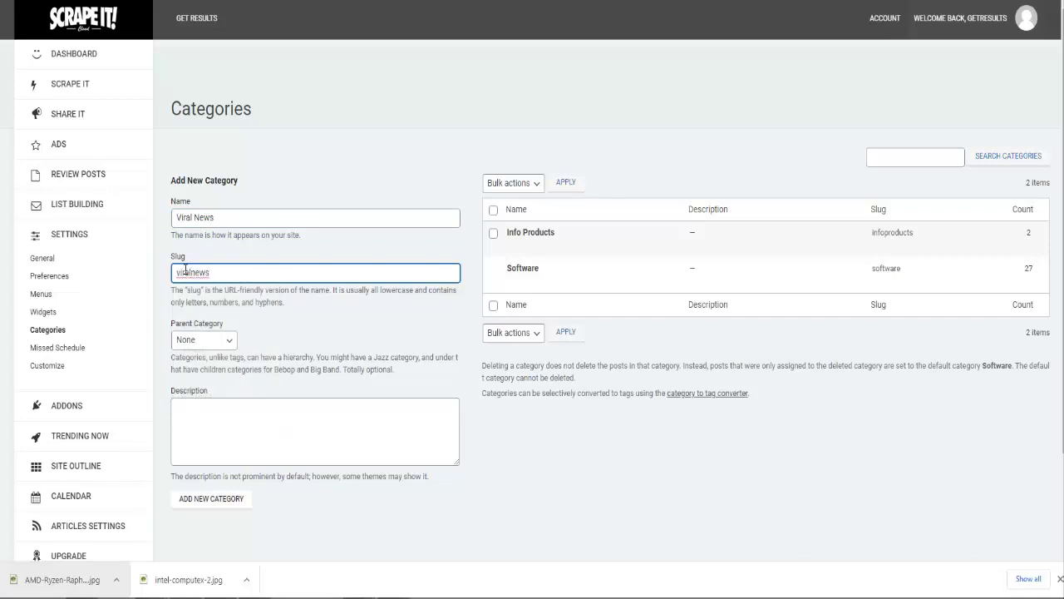
click(226, 499)
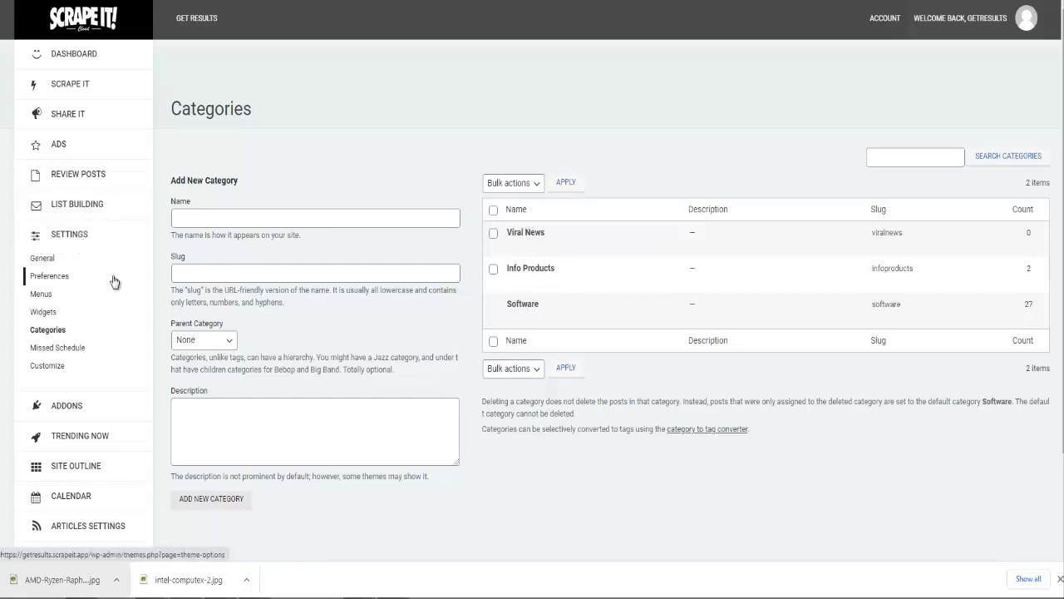
- Find the Viral News category by searching for "viral news" and add it to the Header Menu
click(46, 297)
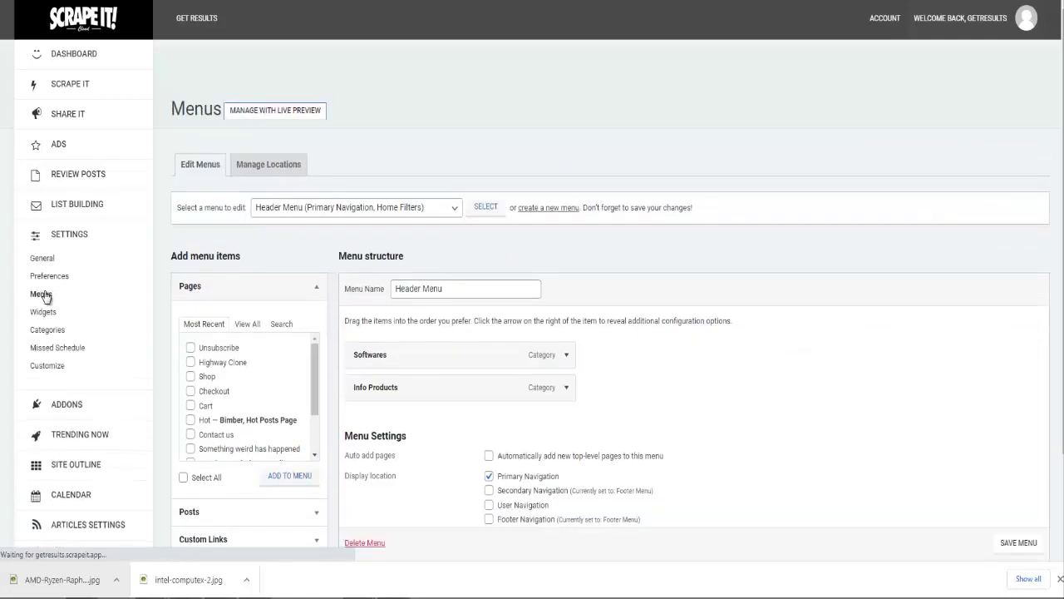
scroll(309, 381, down, 3)
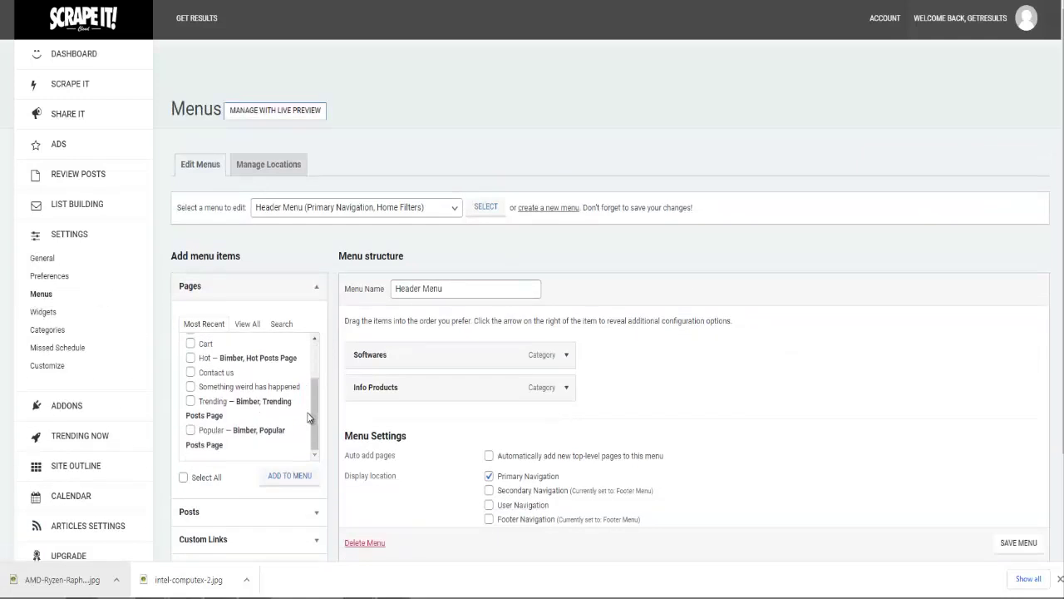
click(280, 490)
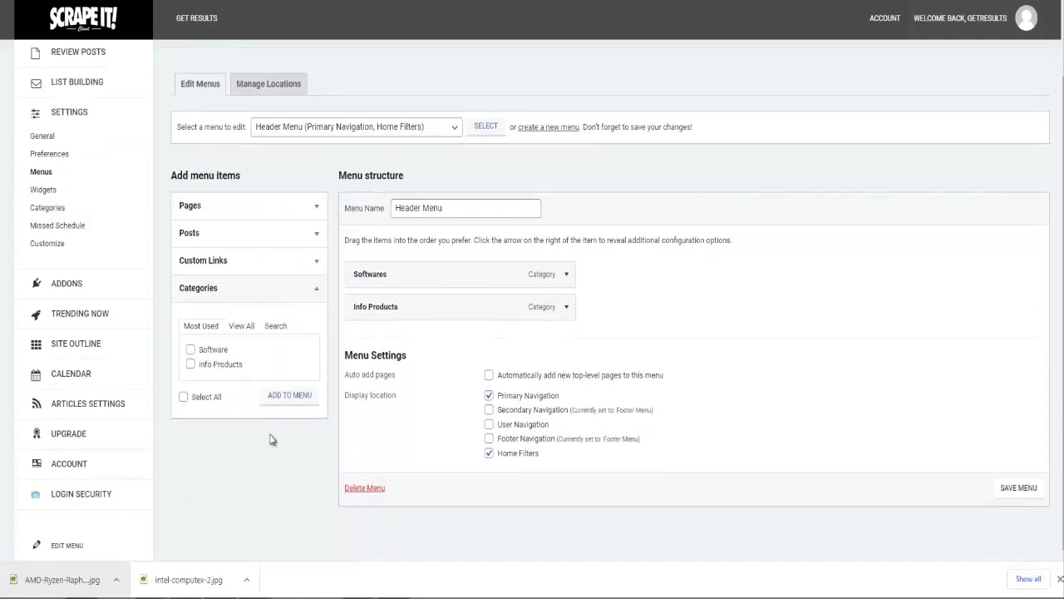
click(274, 326)
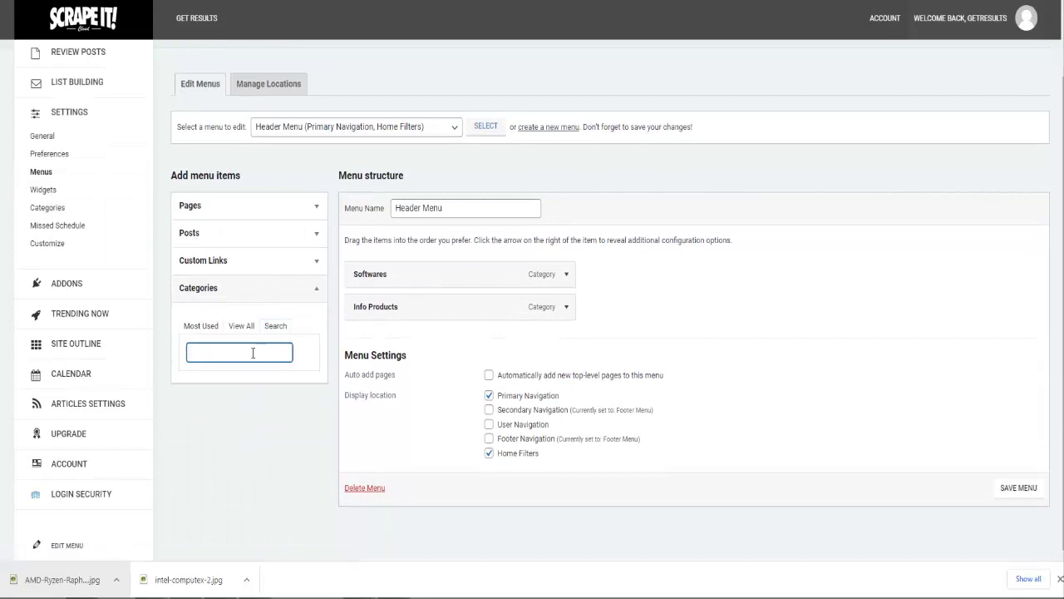
text(viral news)
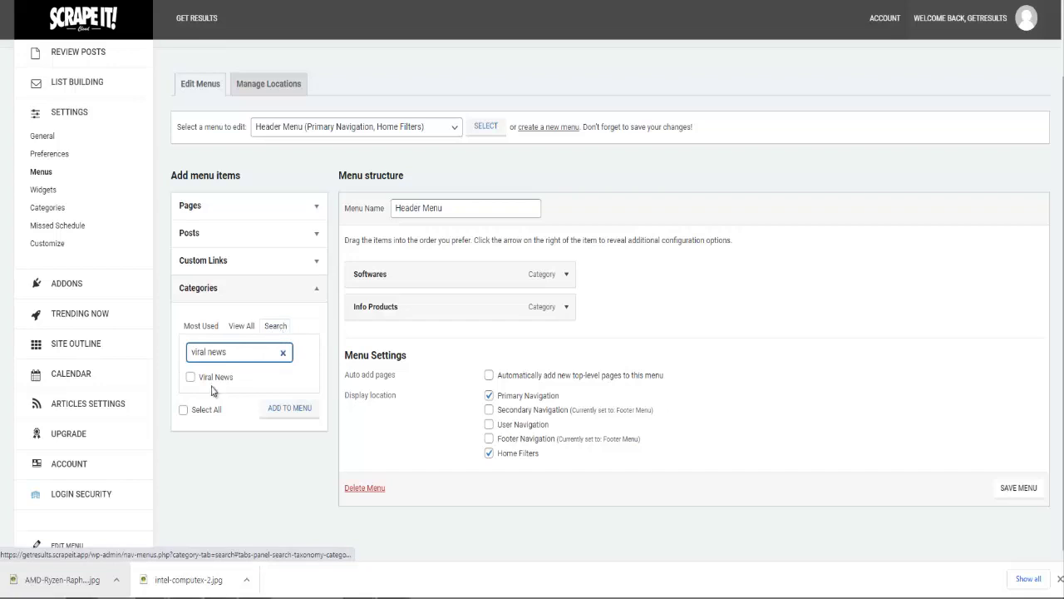
click(191, 378)
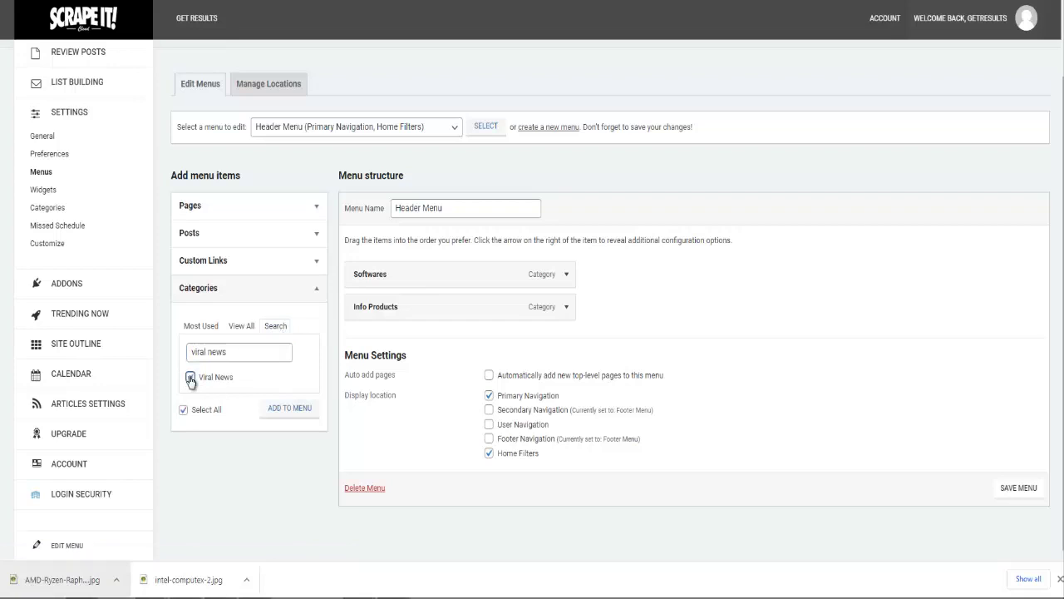
click(280, 411)
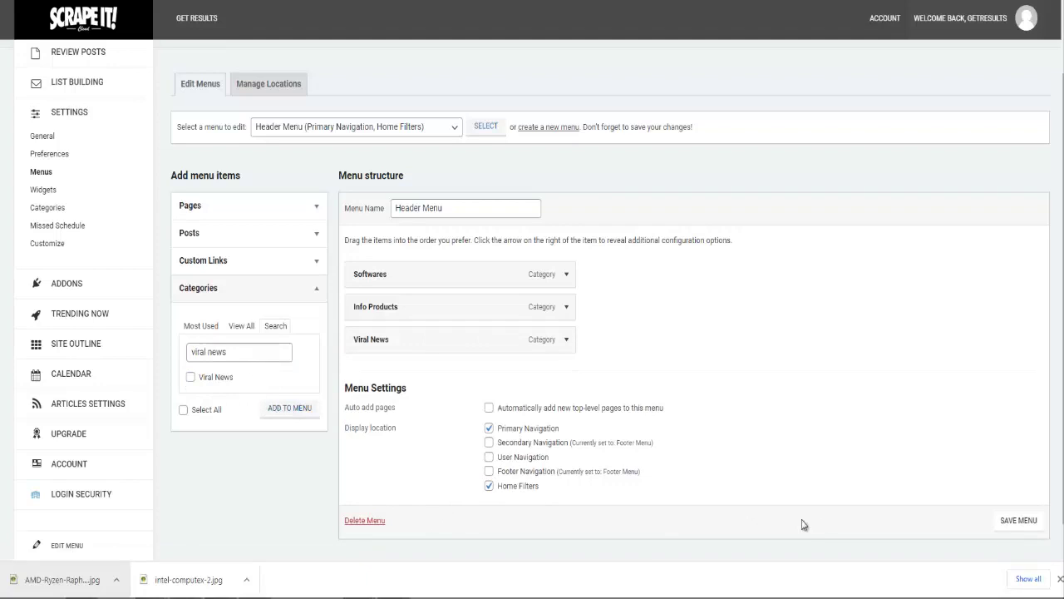
scroll(1014, 531, down, 1)
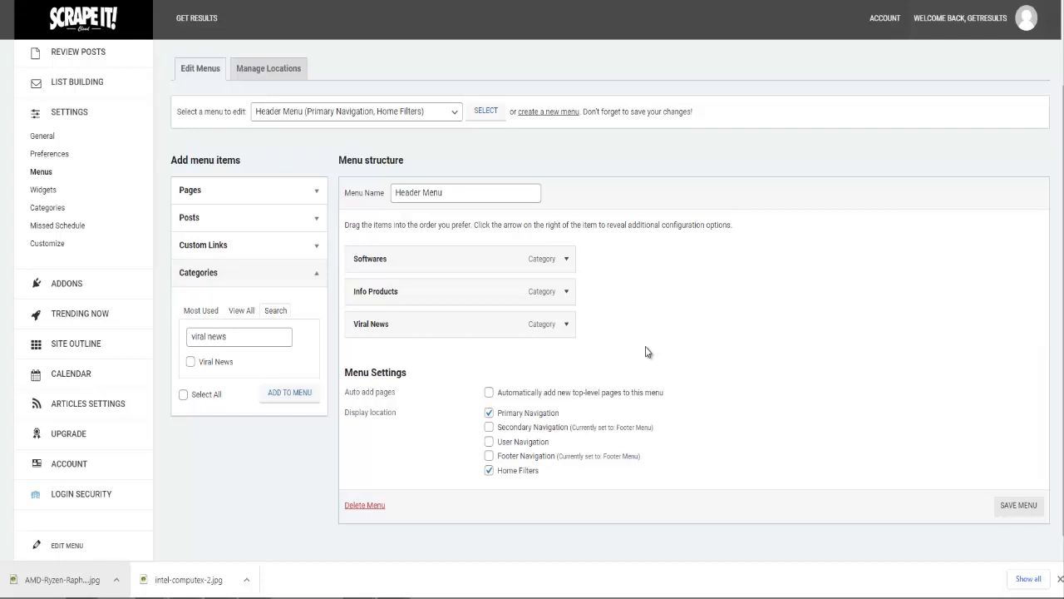
- Save the Header Menu and open the Info Products category from the published AMD Zen 4 article
click(1011, 508)
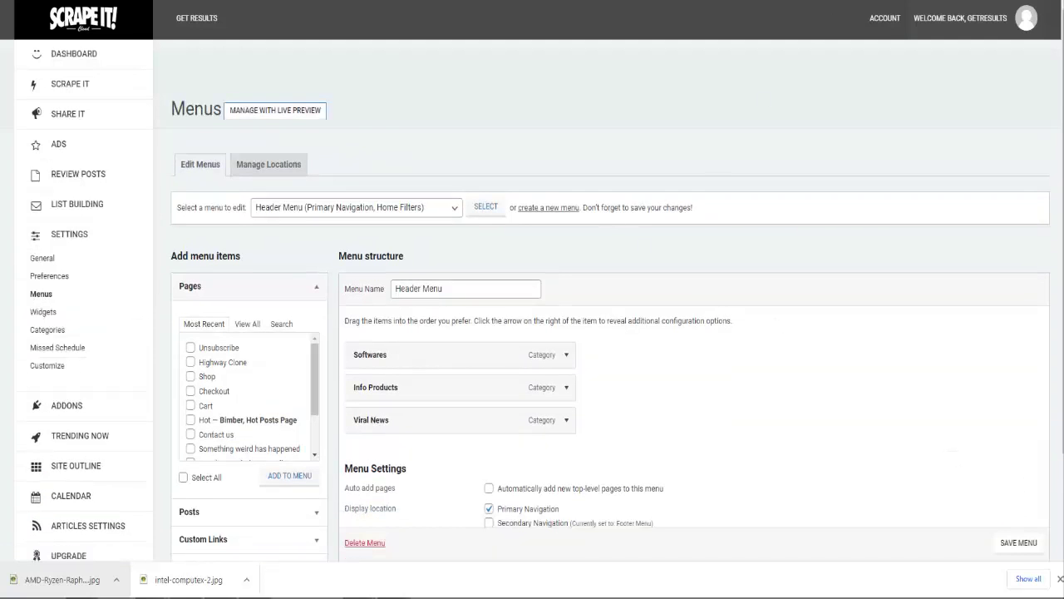
key(ctrl+Tab)
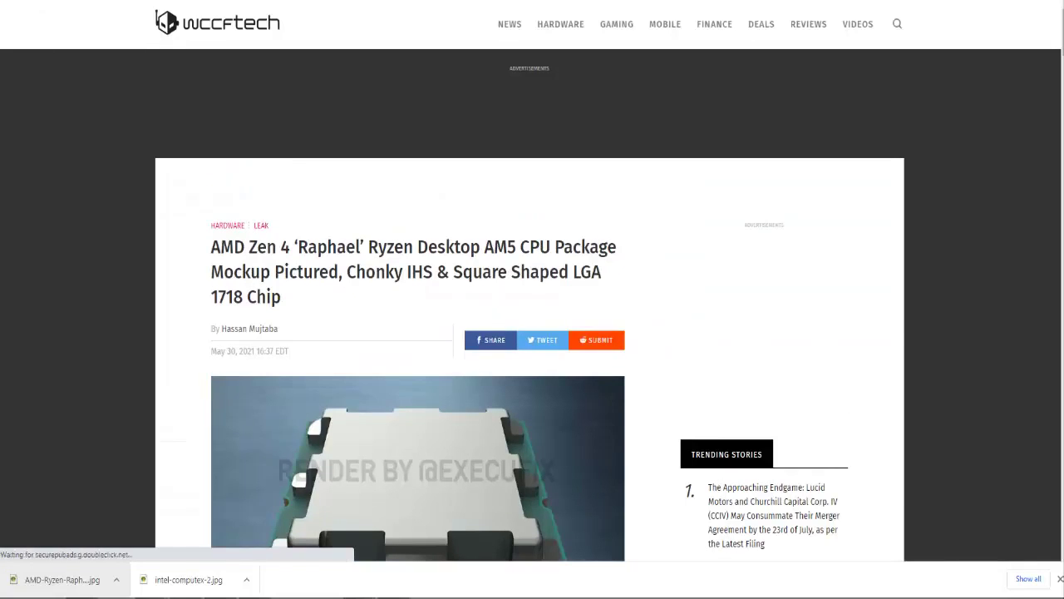
key(ctrl+Tab)
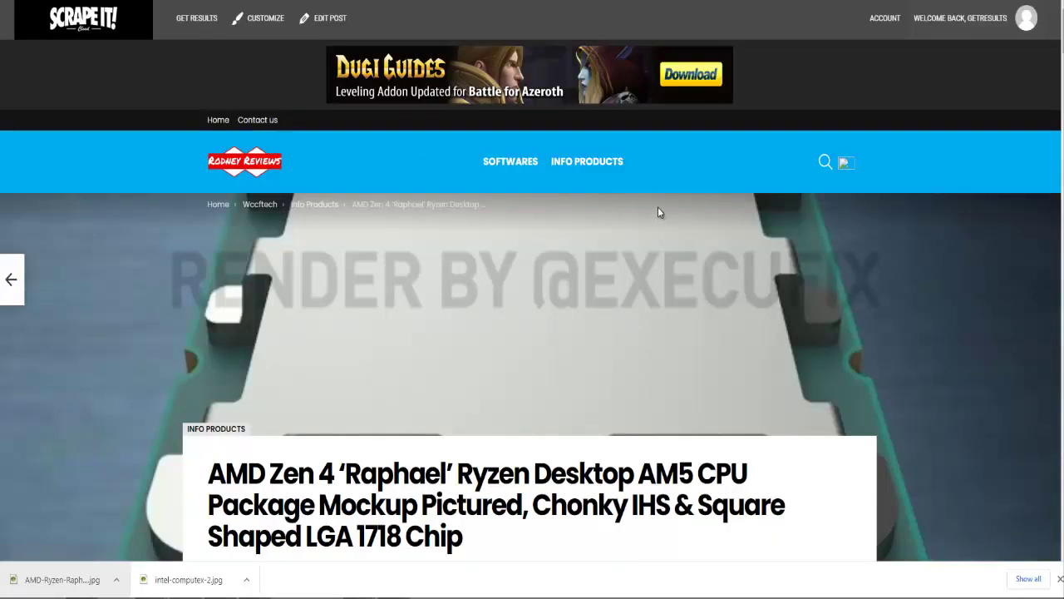
click(594, 154)
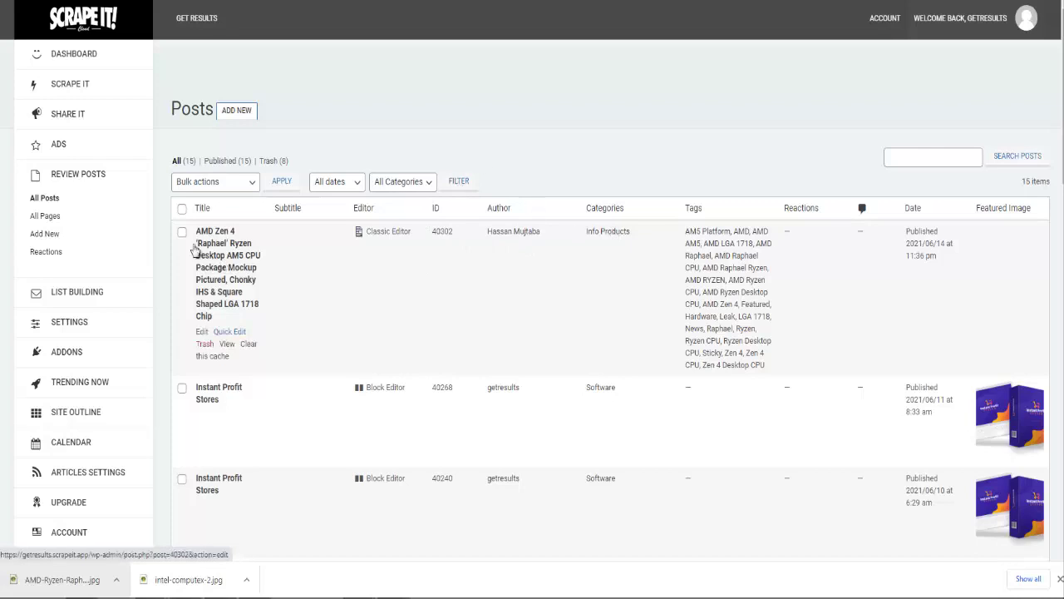
- Edit the AMD Zen 4 post to assign the Viral News category, deselect Info Products, and update the post
click(201, 332)
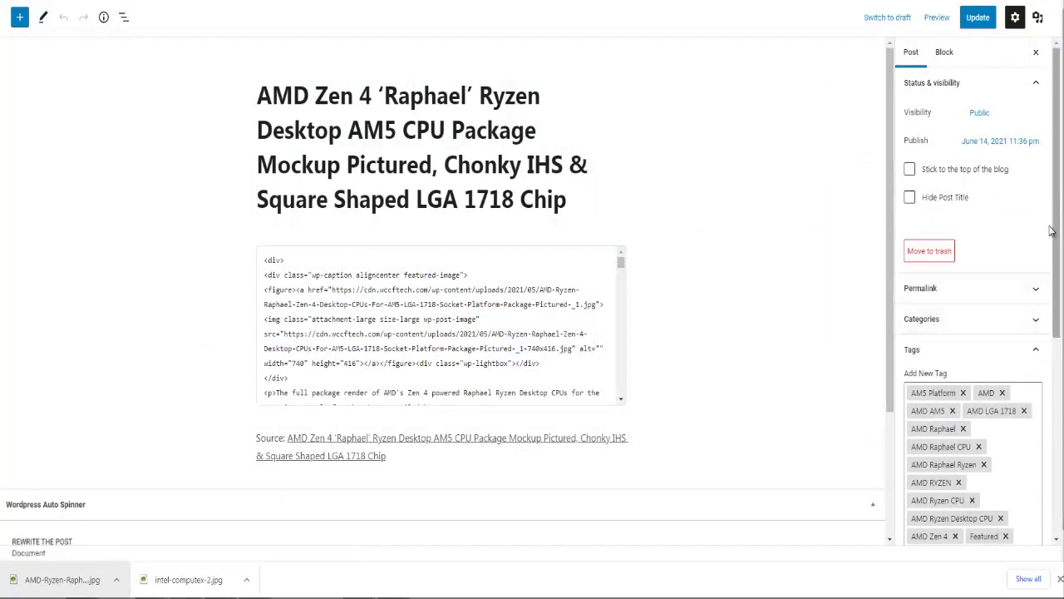
click(1032, 322)
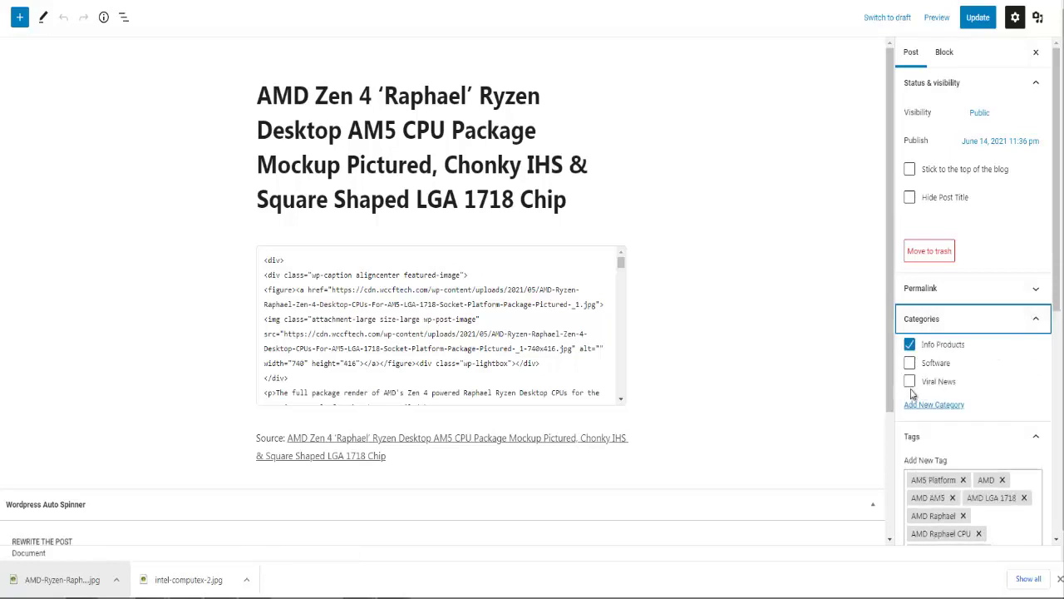
click(910, 381)
click(910, 345)
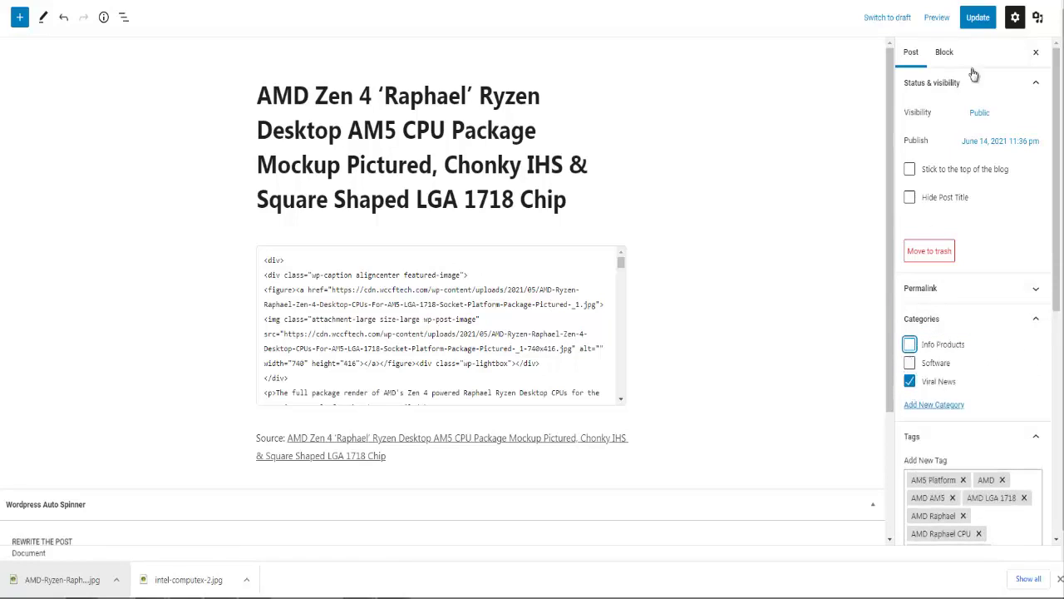
click(980, 18)
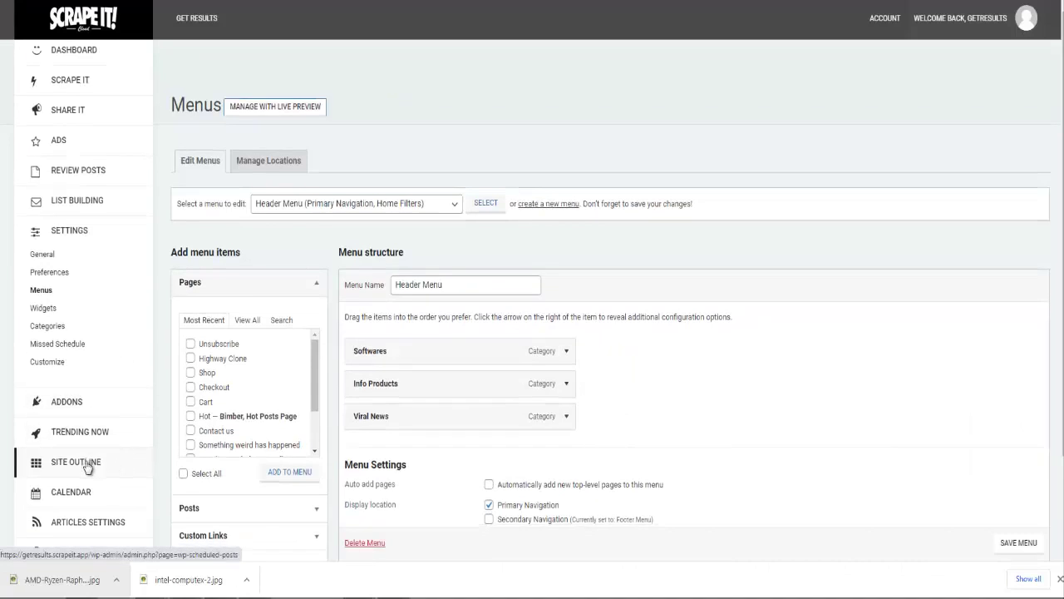
- Open the Site Outline scheduler and choose Viral News as the planner's category
scroll(86, 470, down, 2)
click(84, 348)
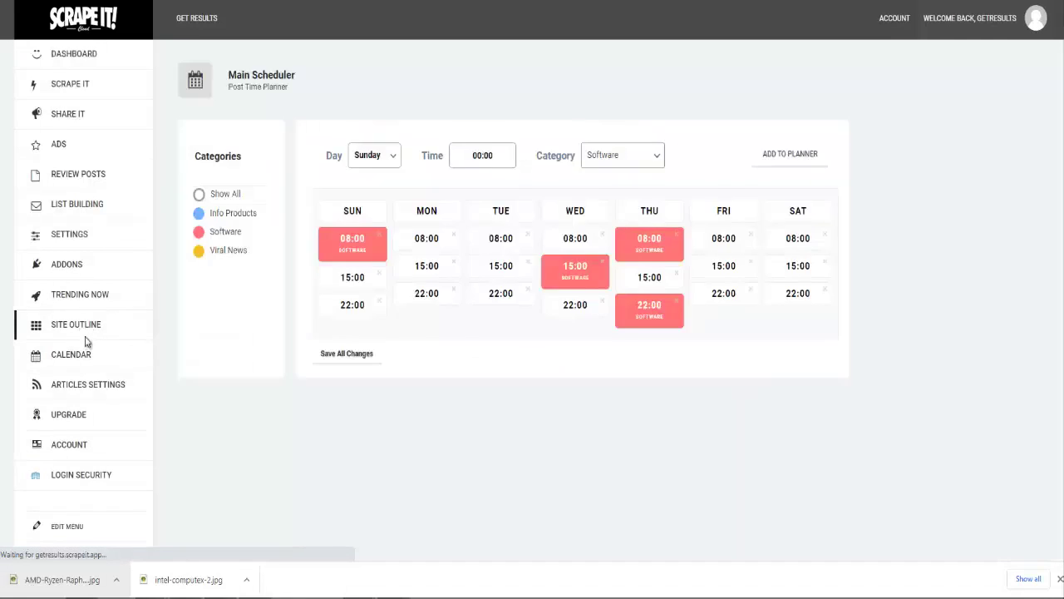
click(646, 158)
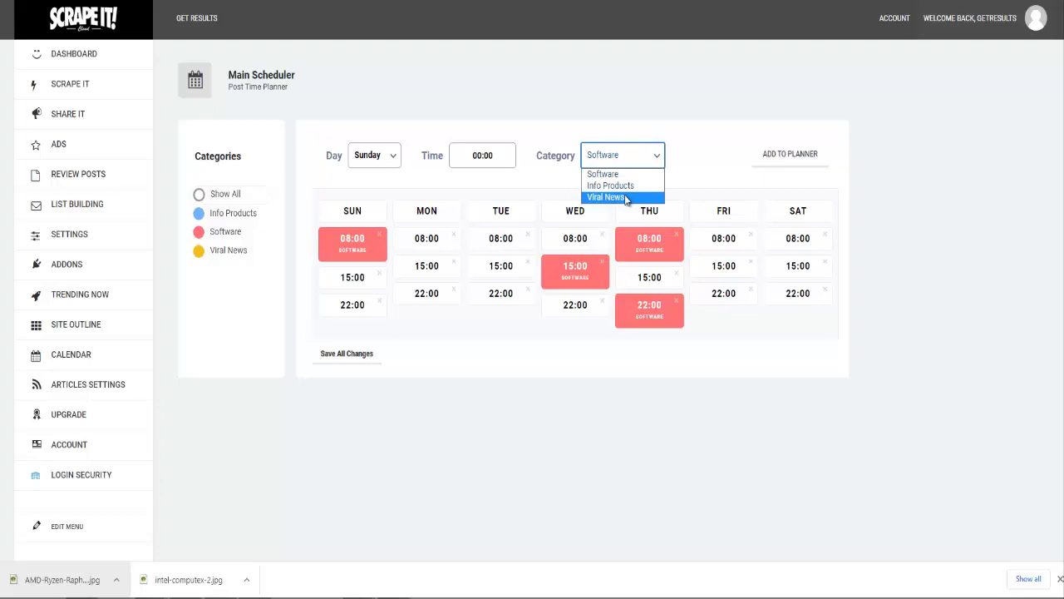
click(622, 198)
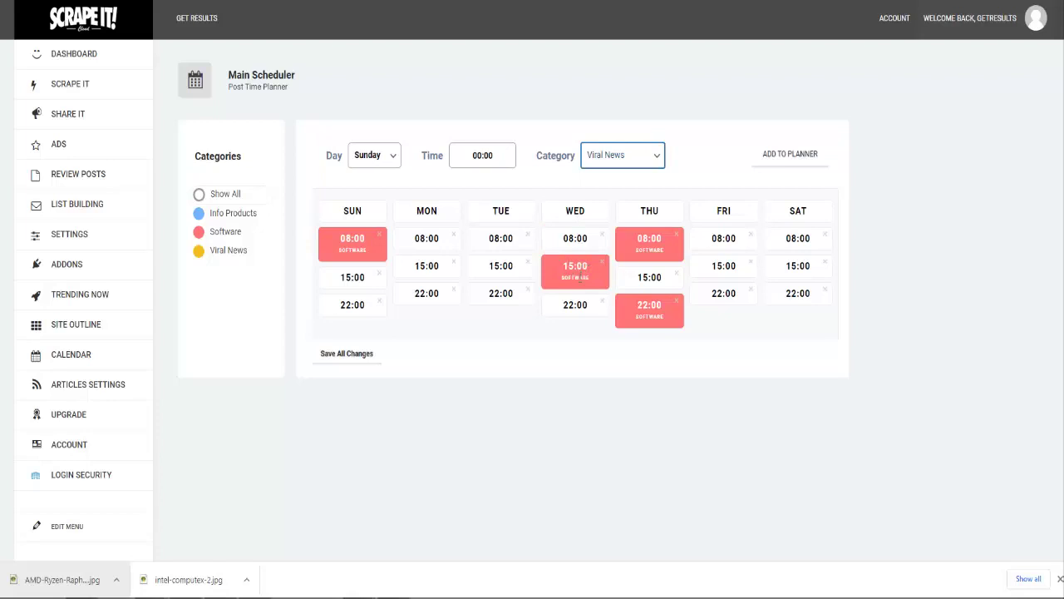
- Set the new planner slot to the Software category on Wednesday at 10:00
drag(563, 280, 593, 280)
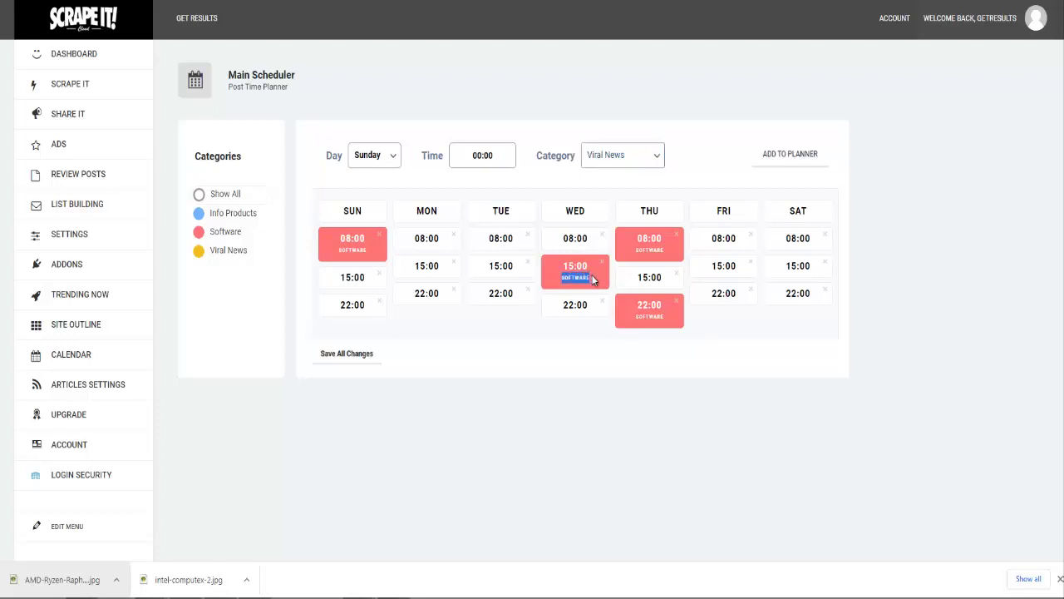
click(637, 163)
click(636, 174)
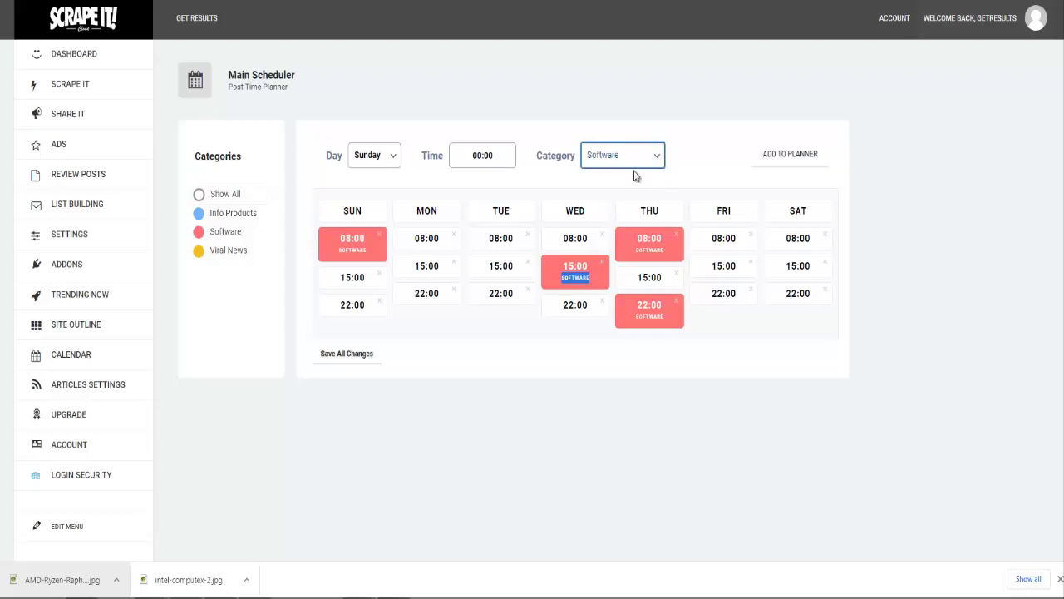
click(581, 345)
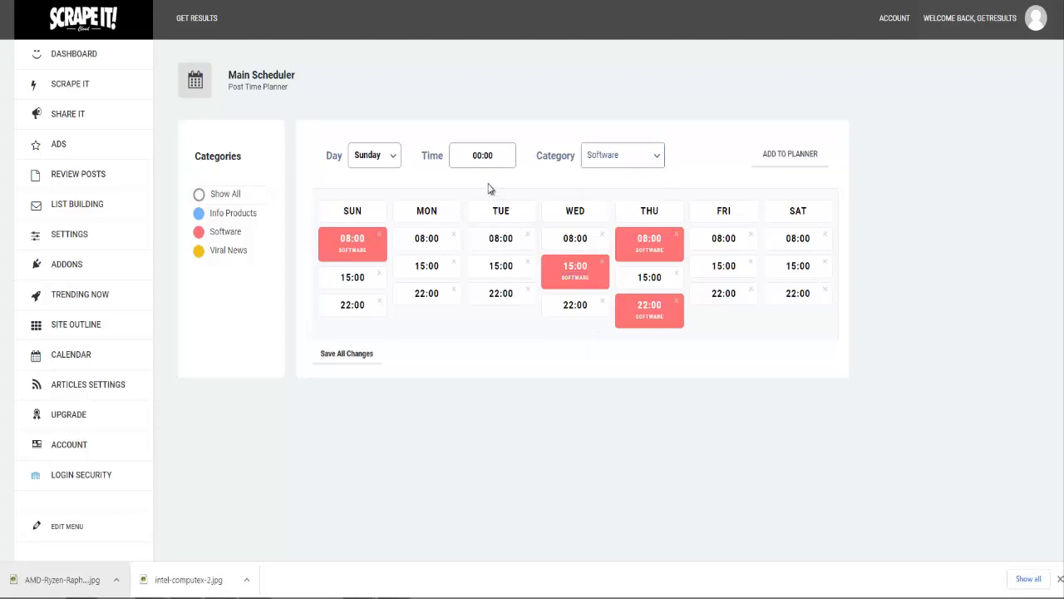
click(396, 158)
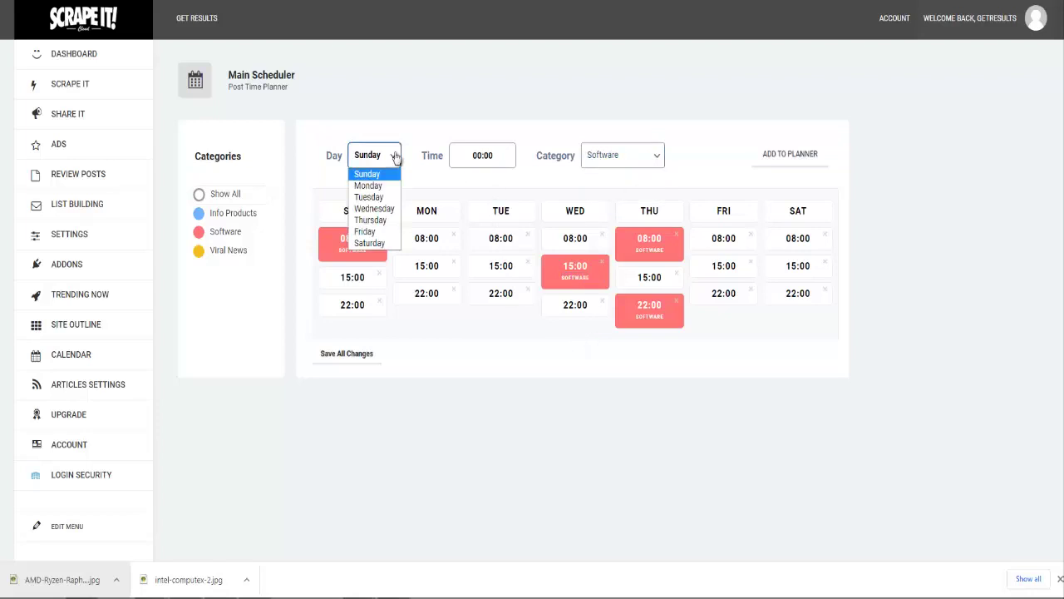
click(374, 208)
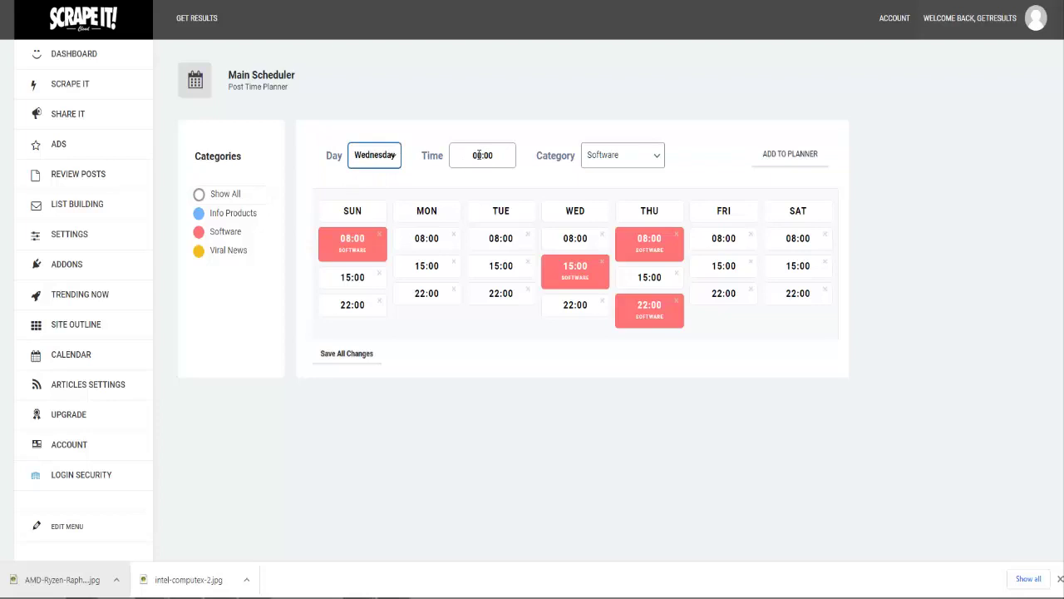
click(474, 156)
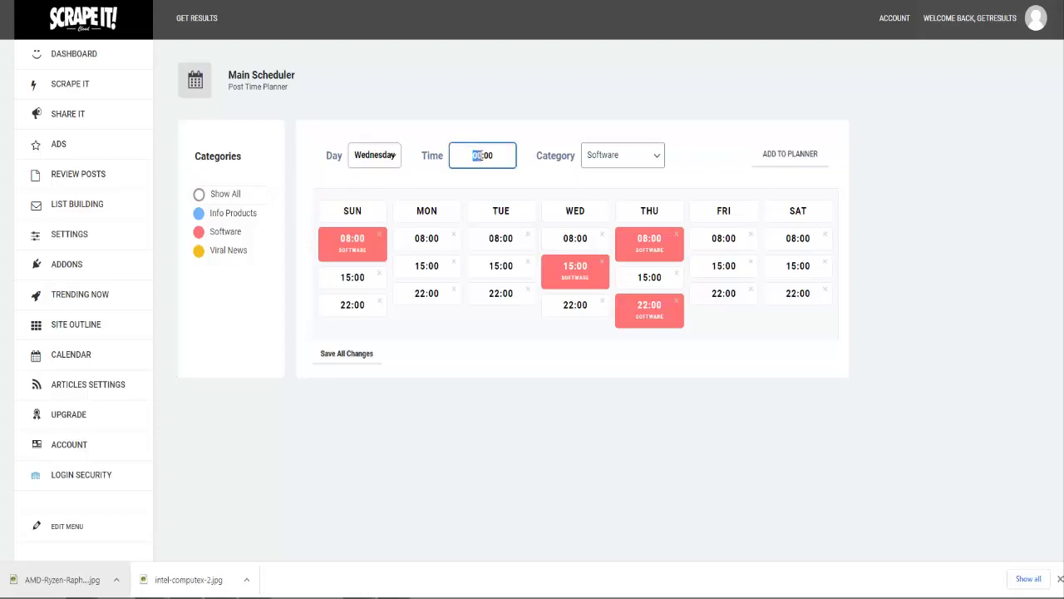
click(481, 156)
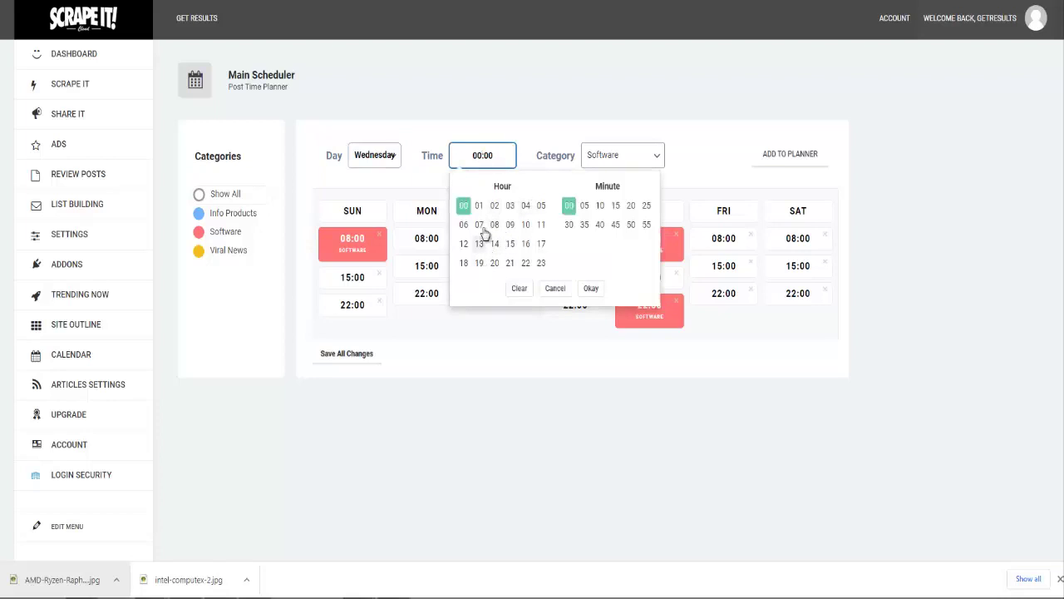
click(526, 225)
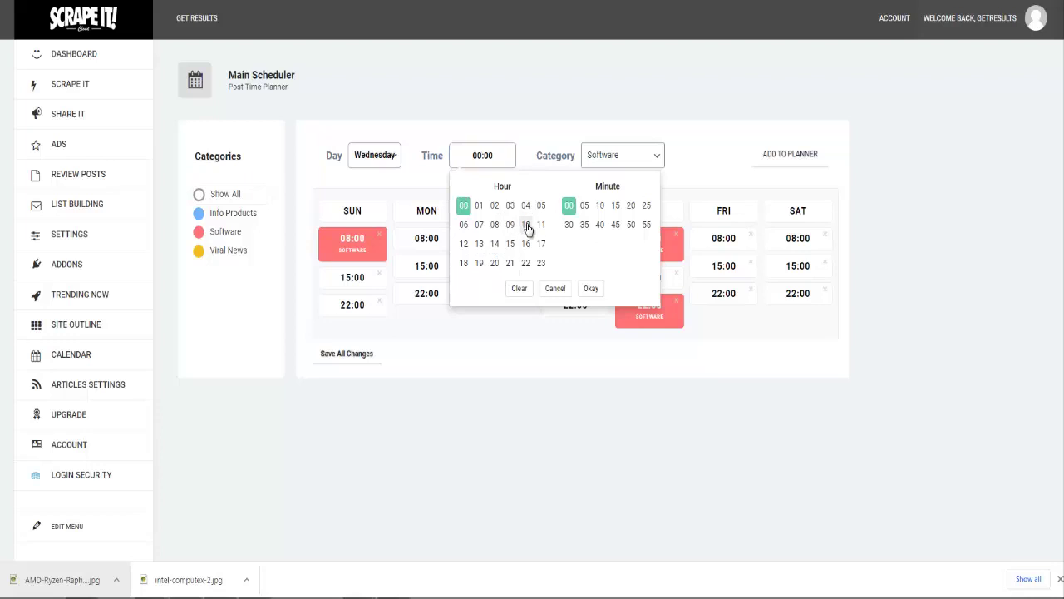
click(591, 288)
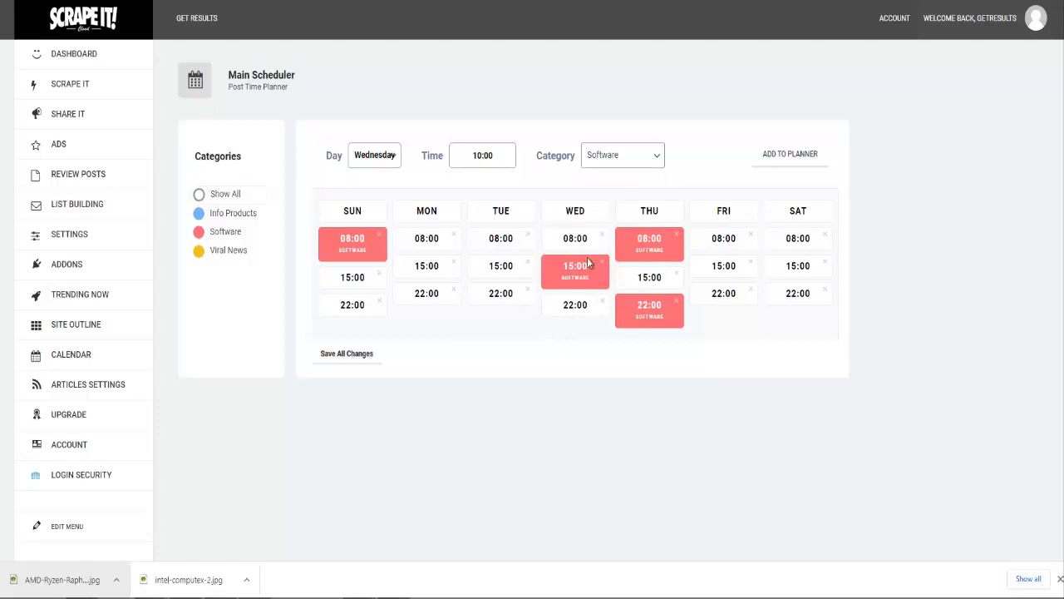
- Add the Wednesday 10:00 Software slot to the planner and save all scheduler changes
click(359, 354)
click(637, 354)
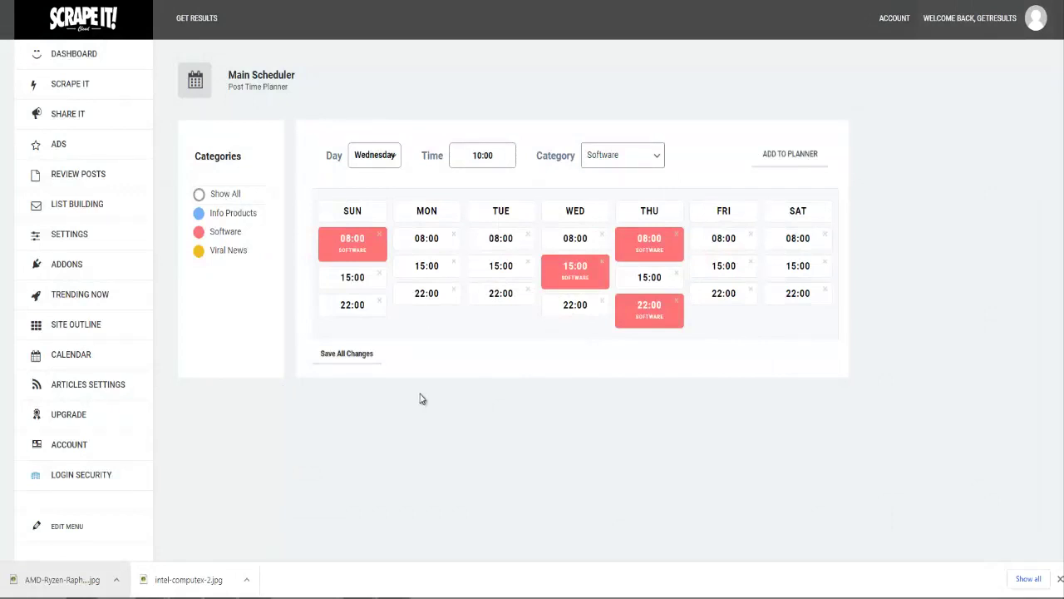
click(788, 158)
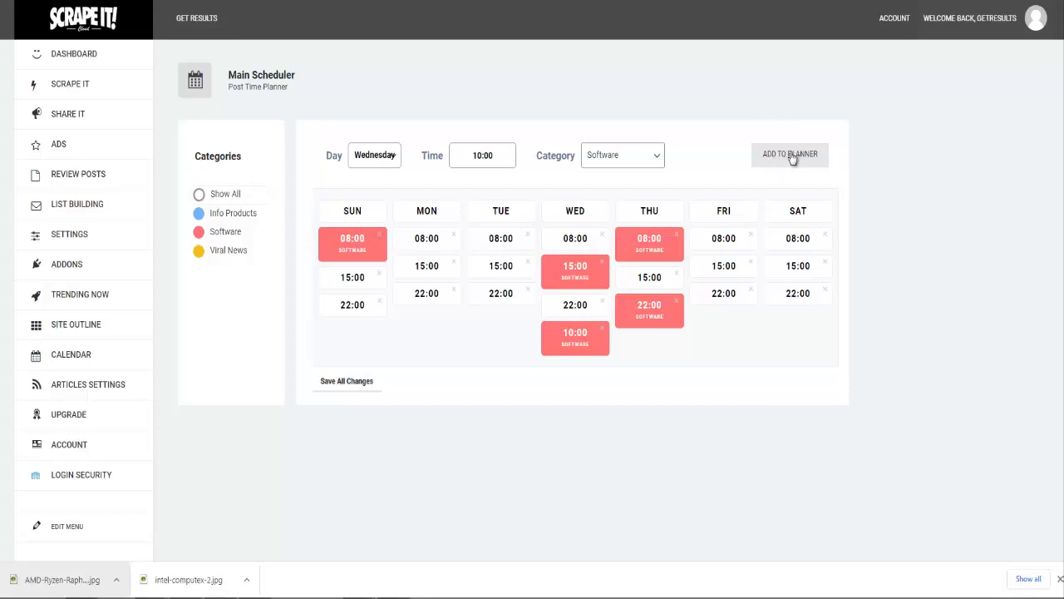
click(356, 388)
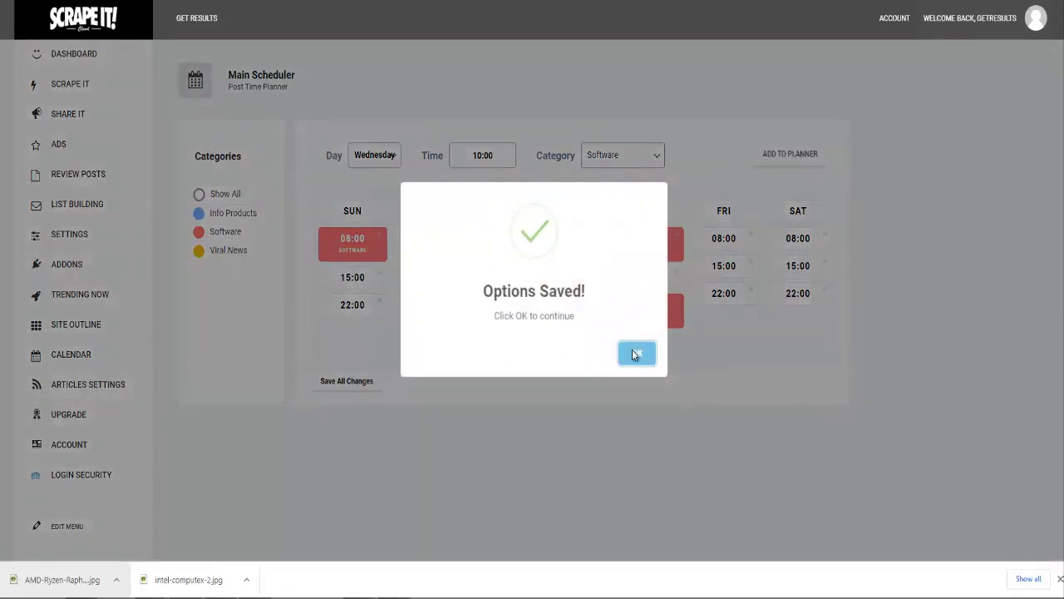
click(632, 354)
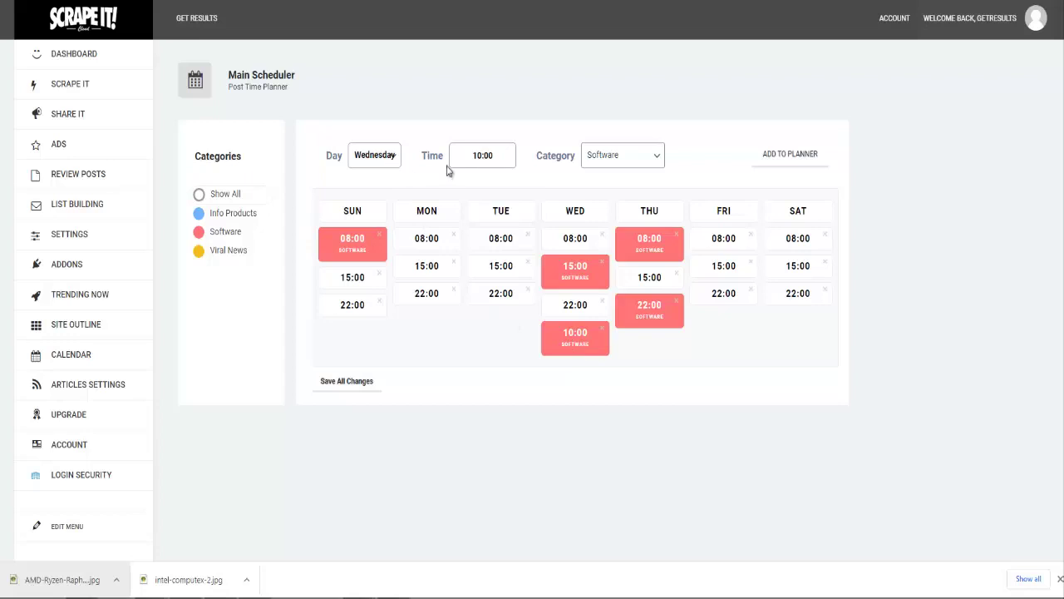
- Add a Viral News slot on Tuesday at 12:00 to the planner
click(638, 159)
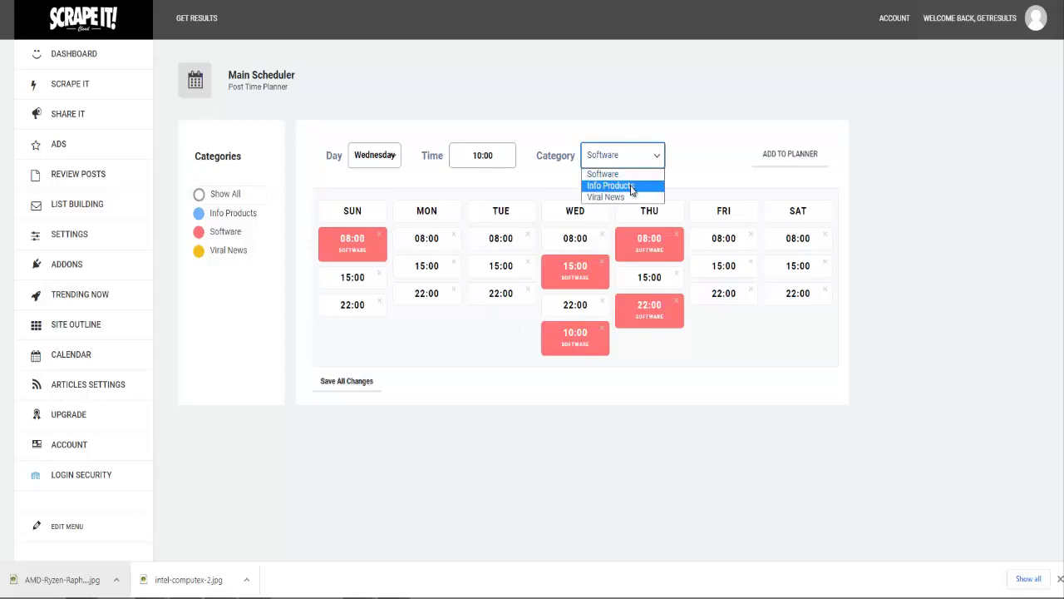
click(623, 197)
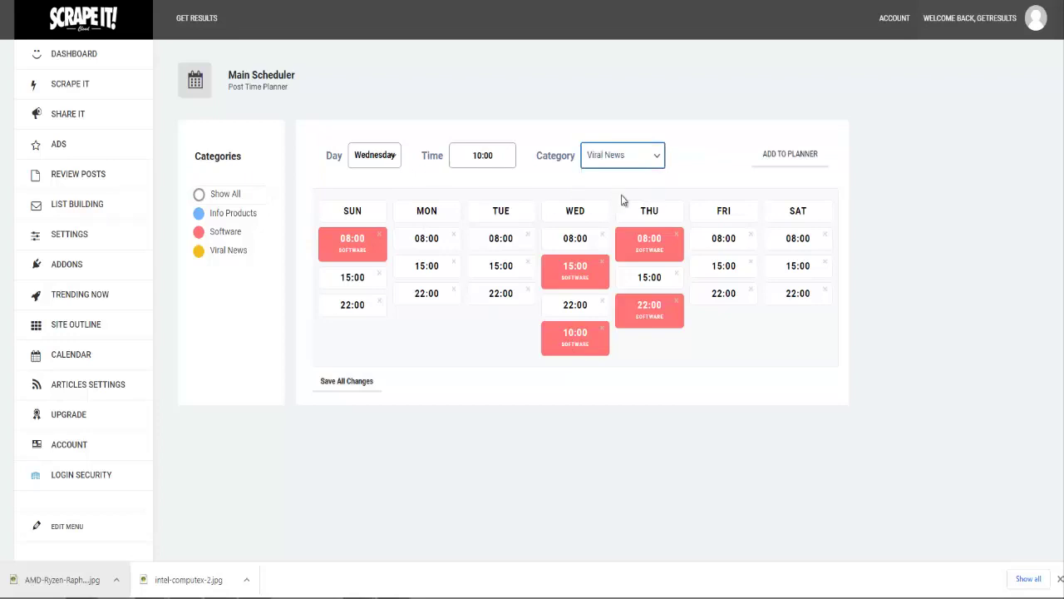
click(388, 162)
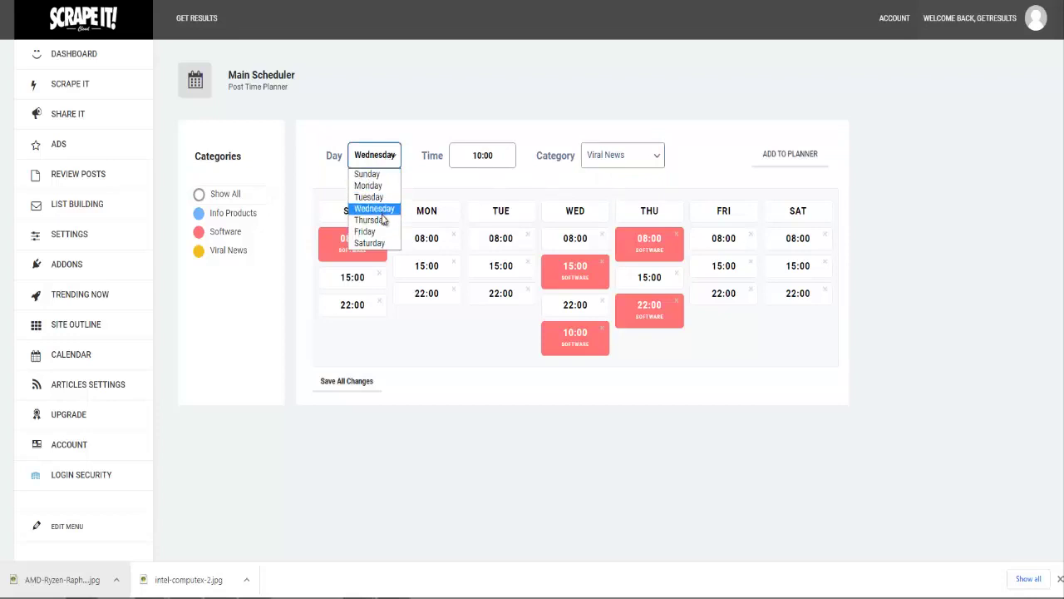
click(384, 200)
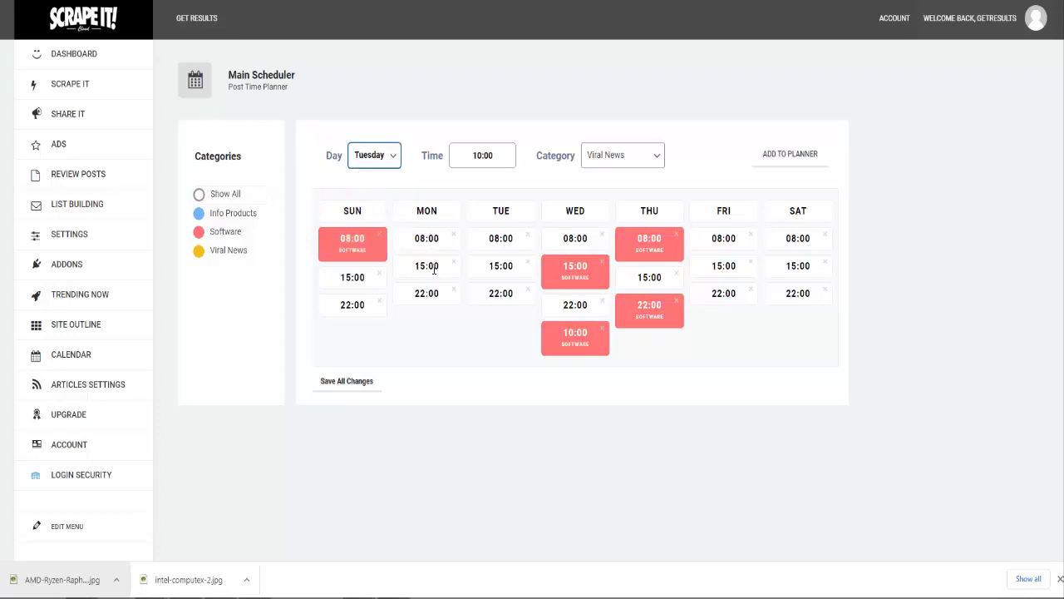
click(496, 154)
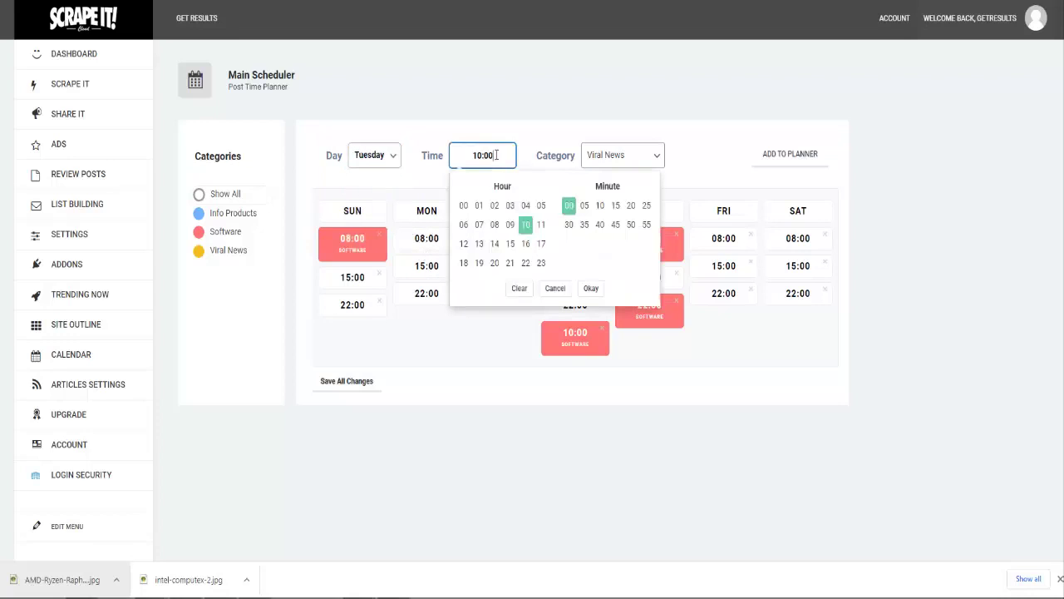
click(463, 243)
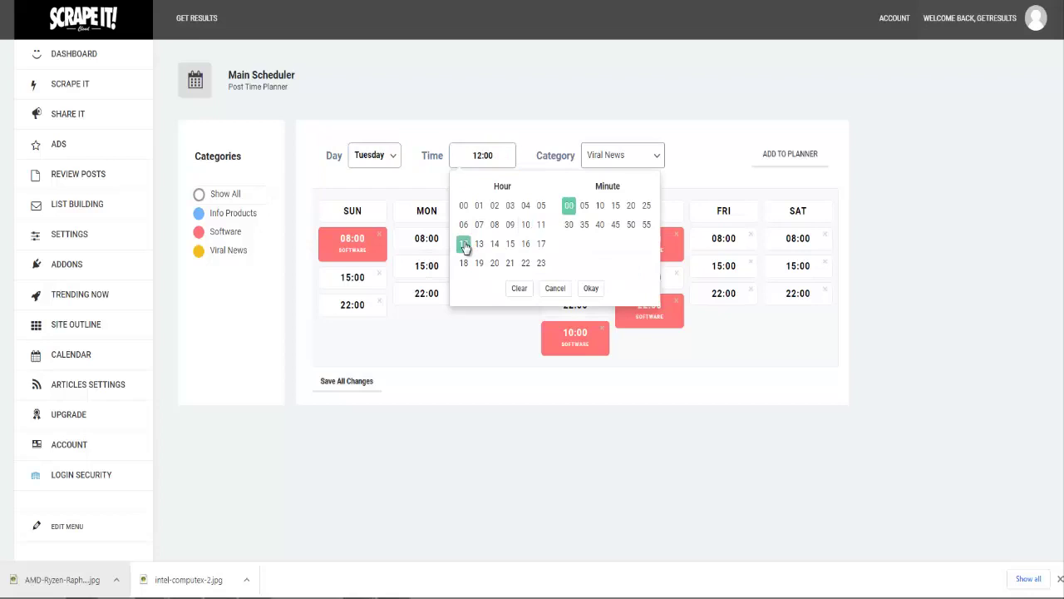
click(594, 291)
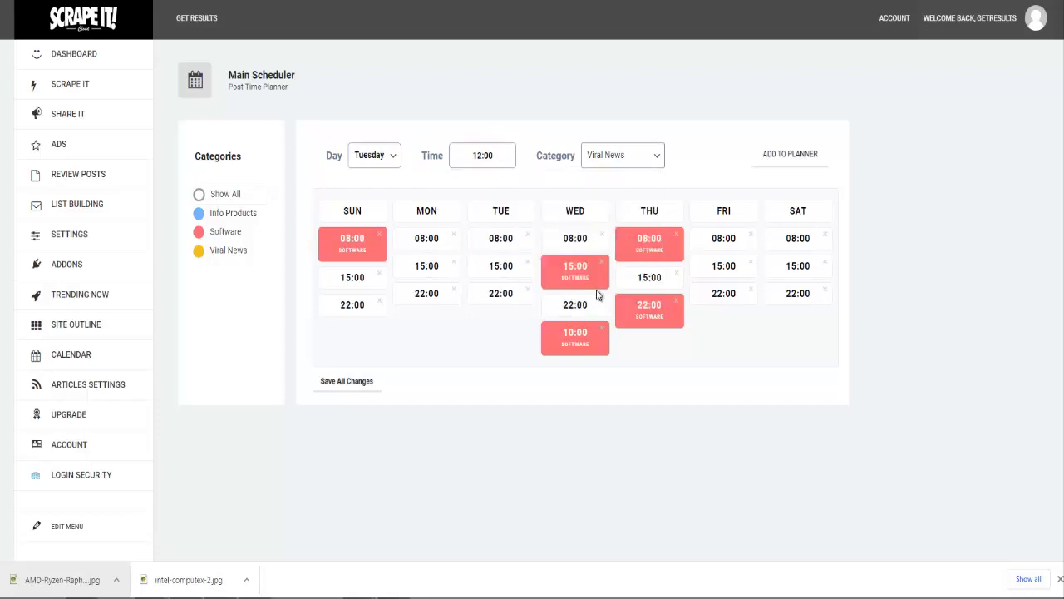
click(794, 158)
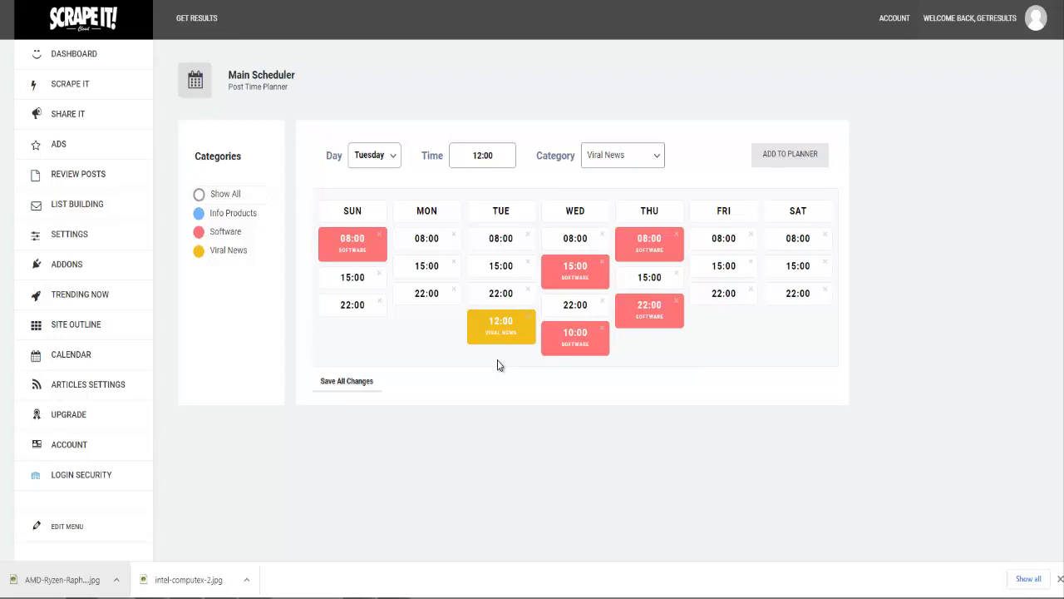
- Open the Calendar in a new tab and examine the scheduled posts by category
right_click(80, 360)
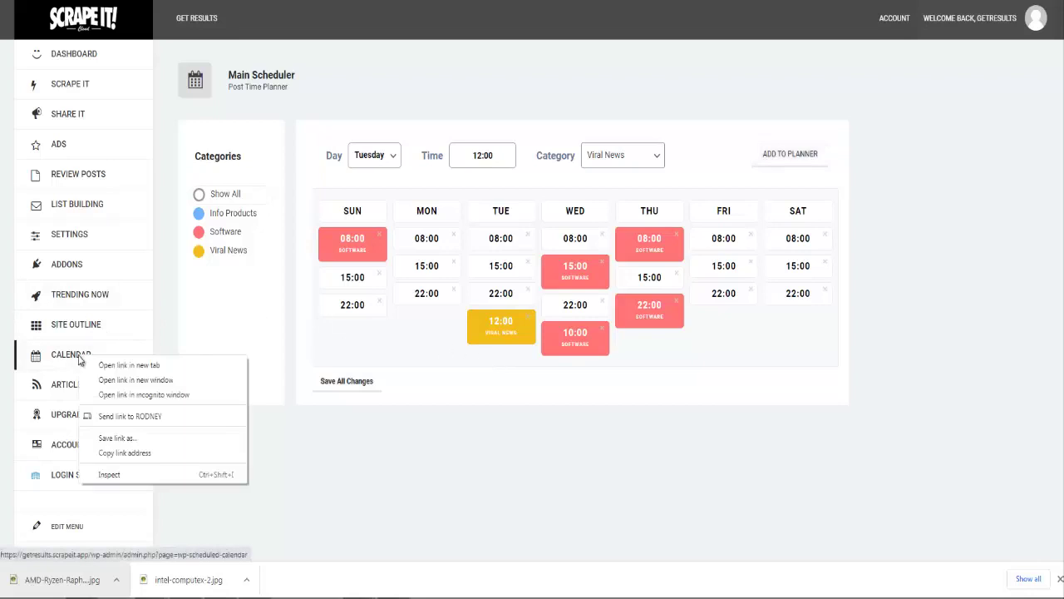
click(108, 364)
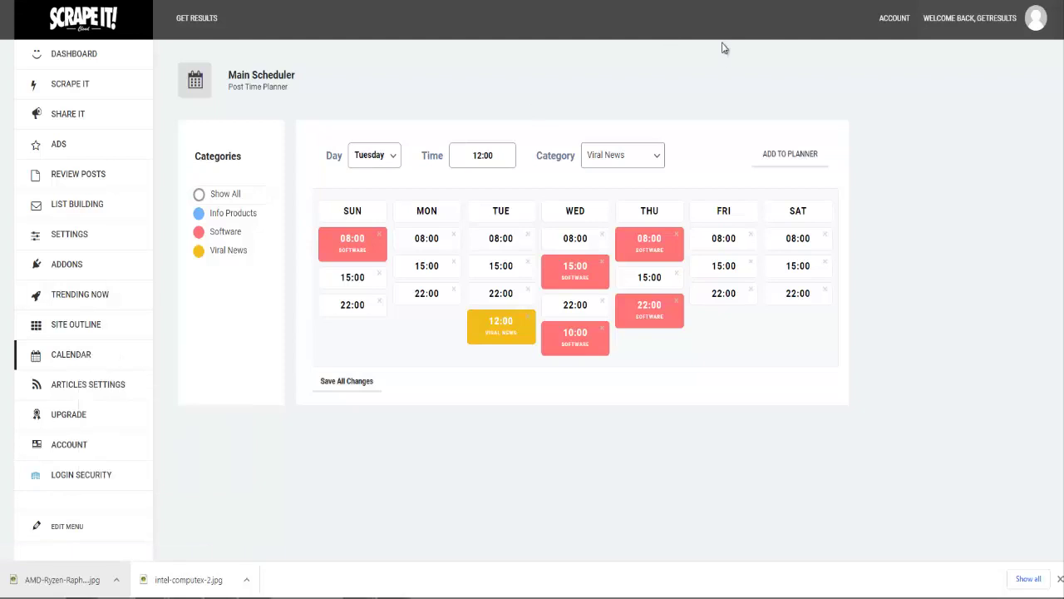
key(ctrl+Tab)
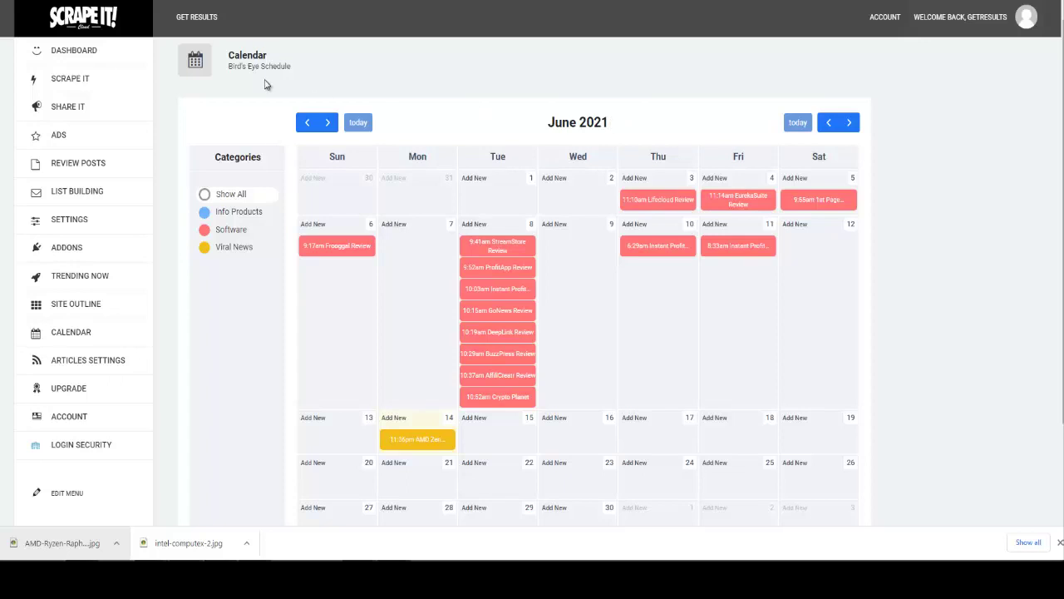
- Leave the post editor without saving, go to the trending articles, and schedule the City Union Bank article under the Software category
mouse_move(479, 247)
mouse_move(408, 446)
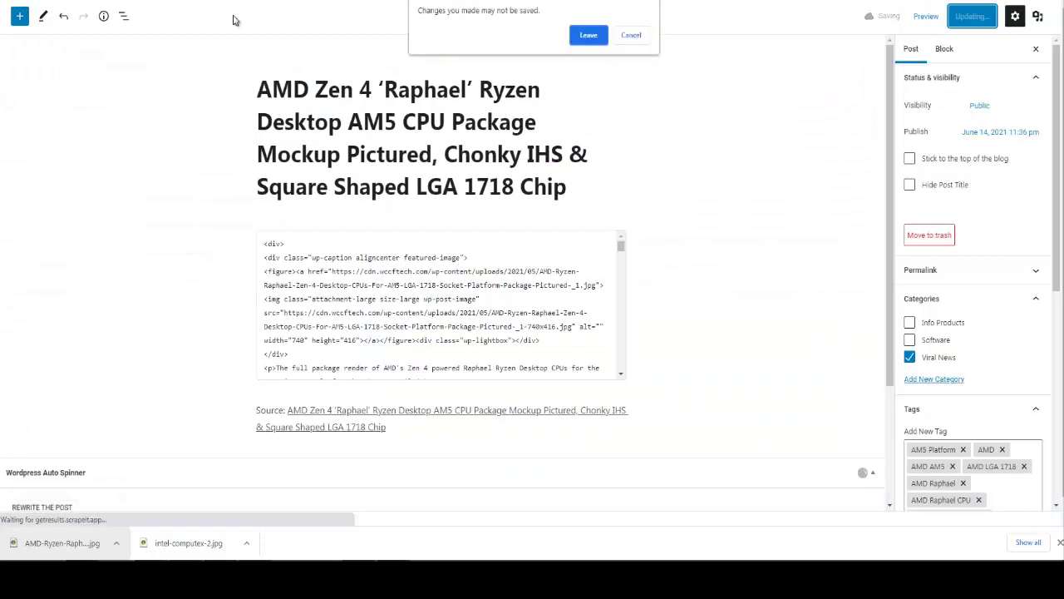
click(588, 36)
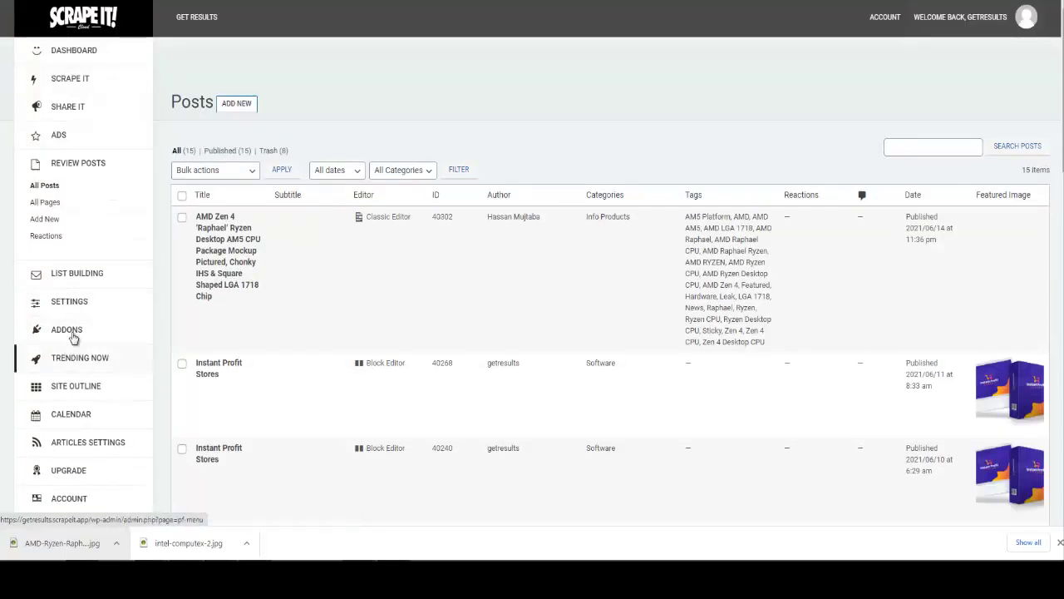
click(85, 361)
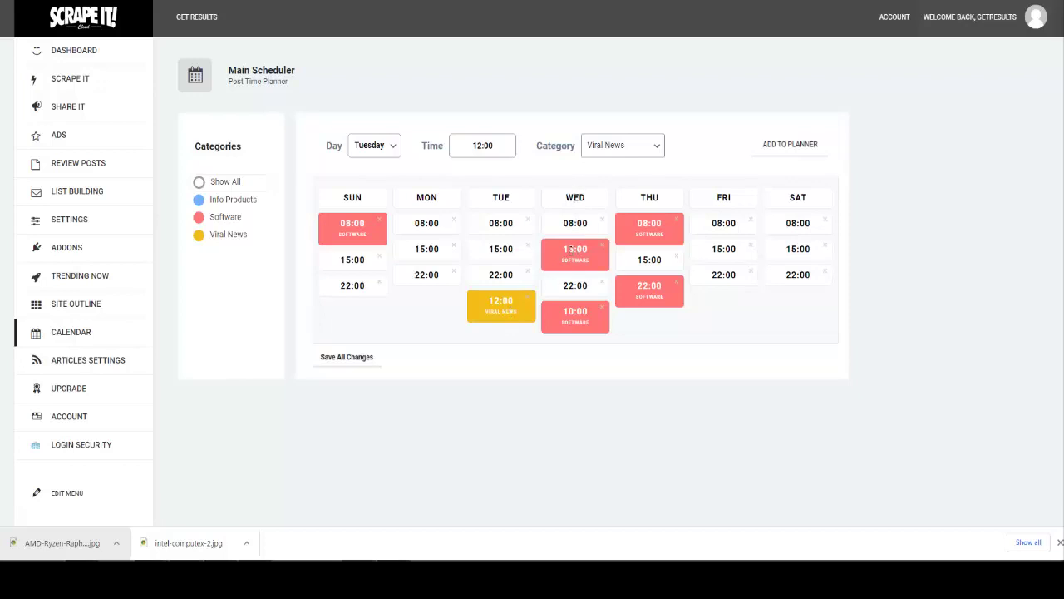
drag(565, 248, 587, 249)
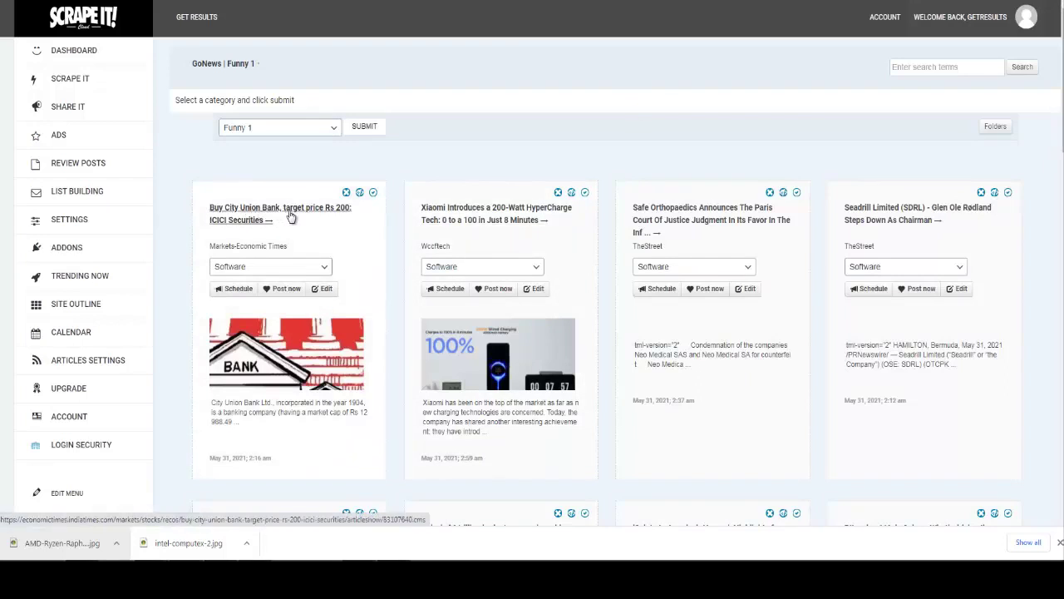
click(238, 289)
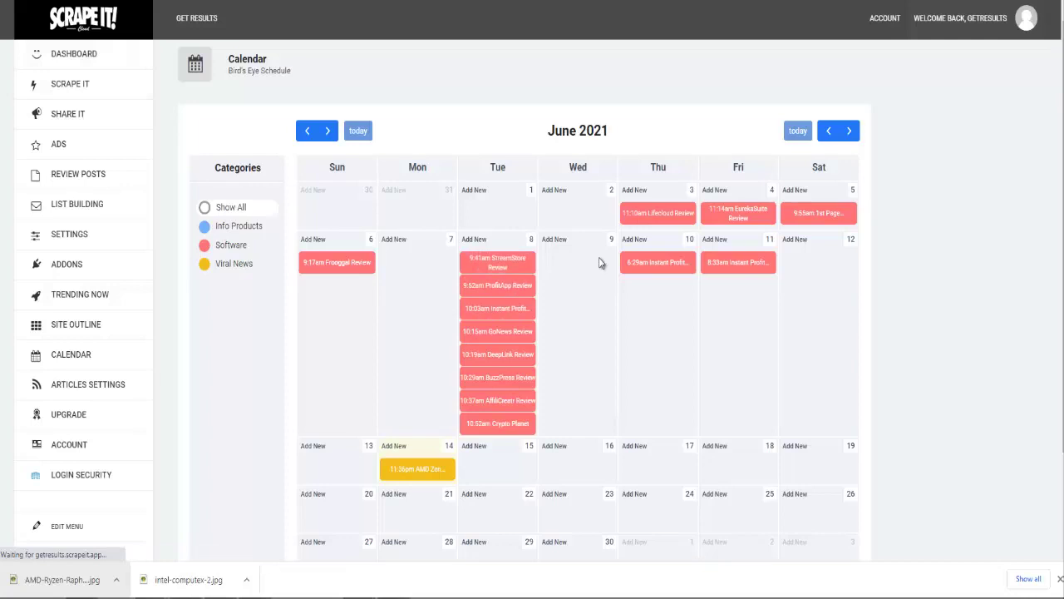
- Compare the Wednesday Software slots in the planner with the newly scheduled article in the June 2021 calendar
mouse_move(566, 486)
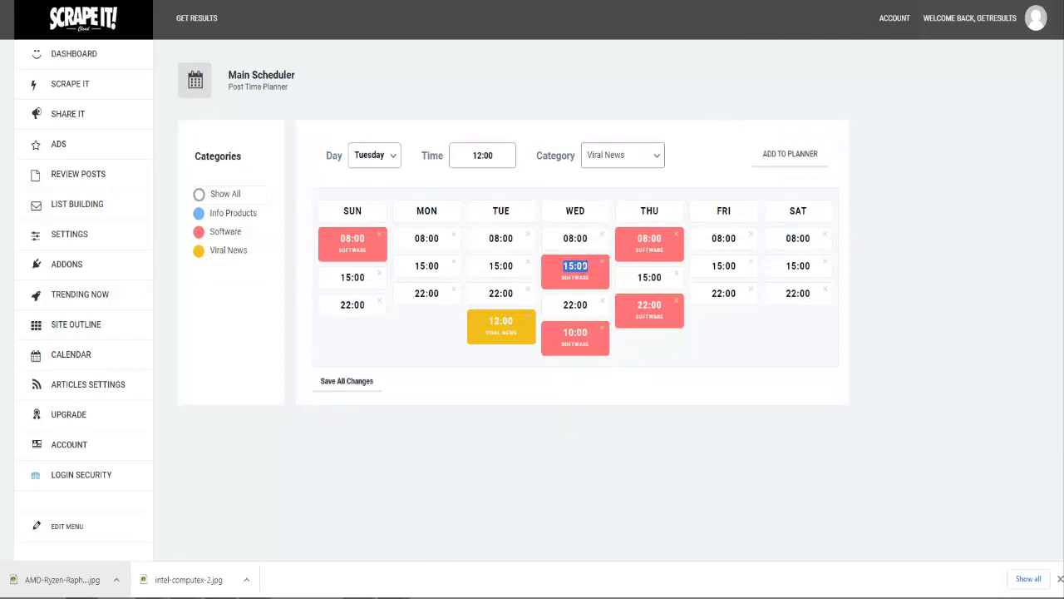
click(591, 271)
drag(564, 308, 591, 333)
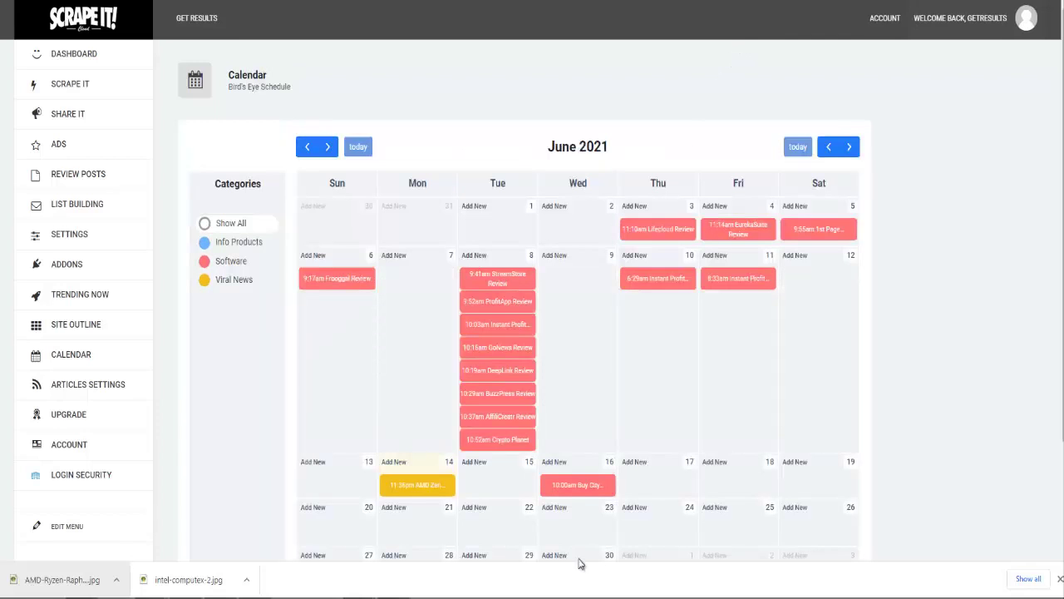
mouse_move(587, 487)
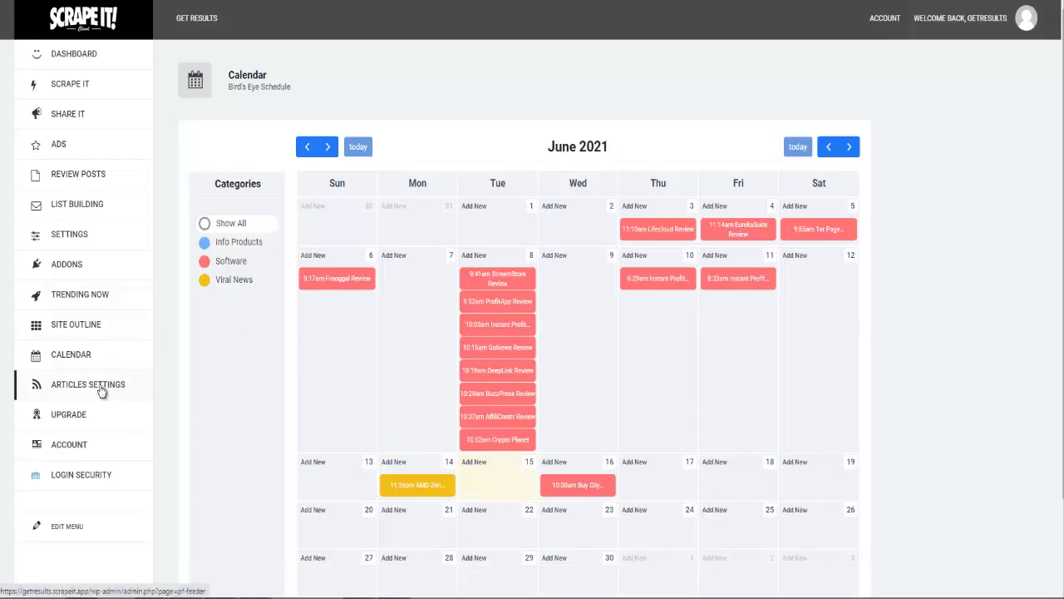
- Open the Add Feeds page for subscribing to sources and exit full-screen view
mouse_move(99, 390)
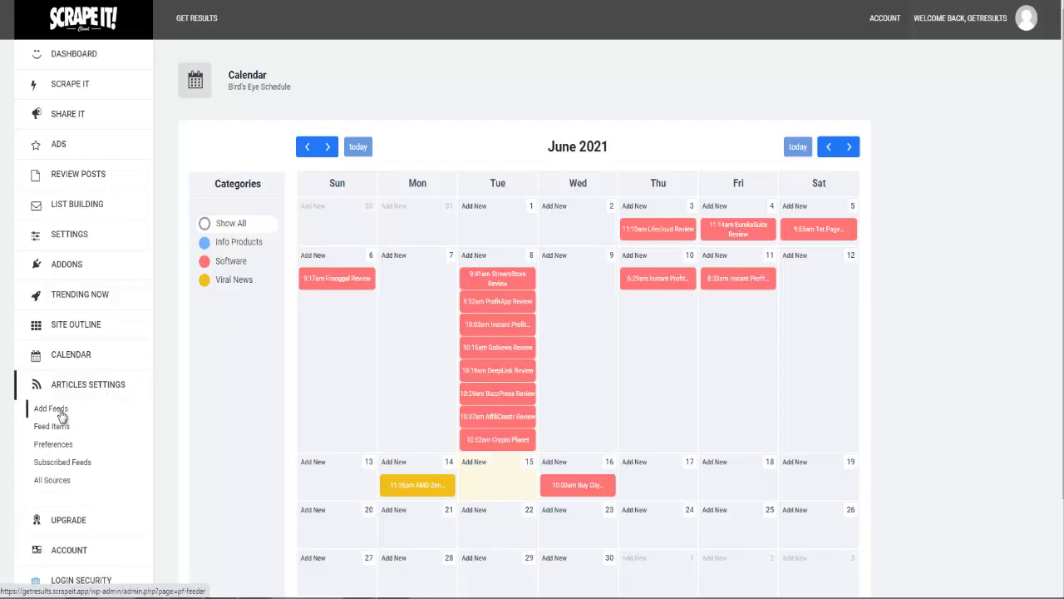
click(51, 409)
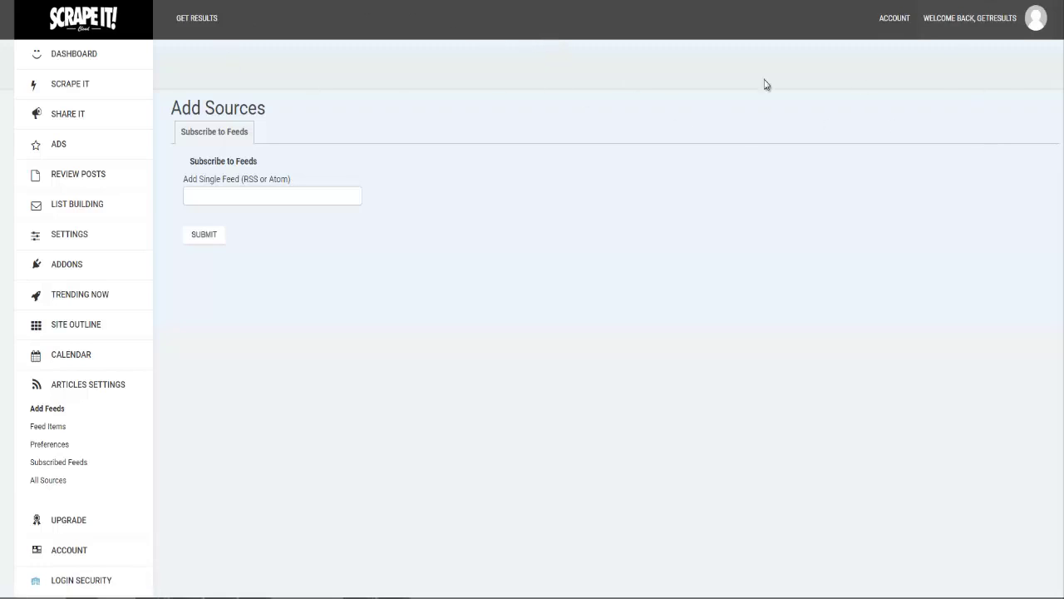
key(F11)
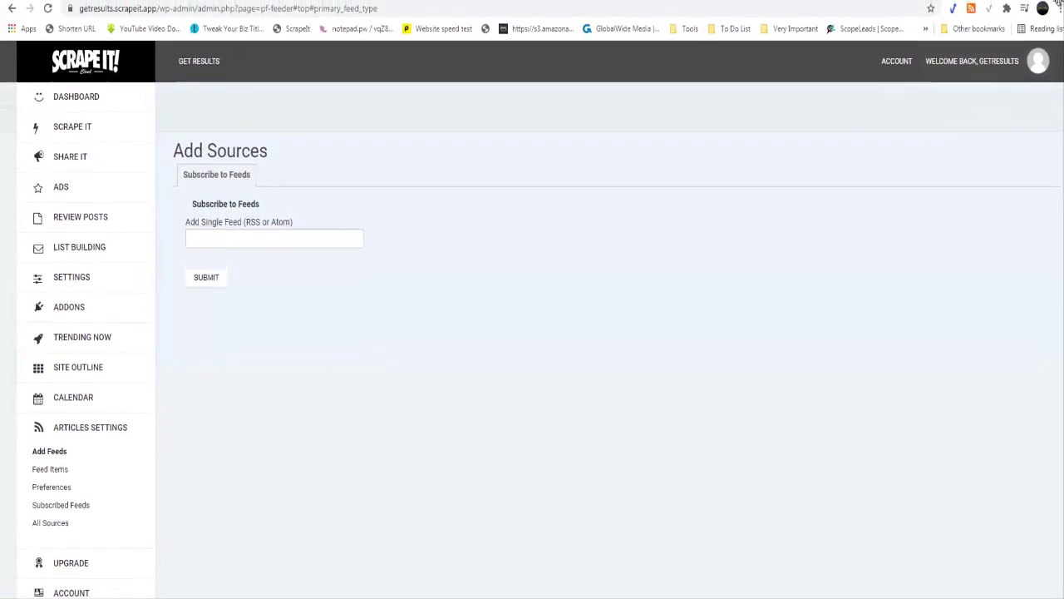
- Search Google for "rss chrome extension" and open the RSS Subscription Extension (by Google) in the Chrome Web Store
click(970, 10)
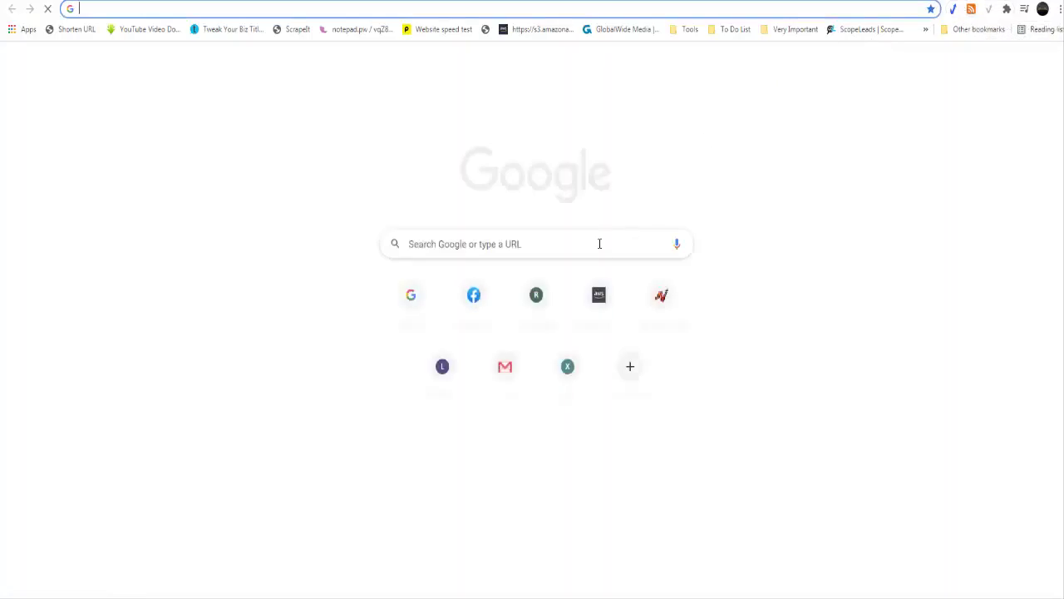
click(599, 242)
text(rss)
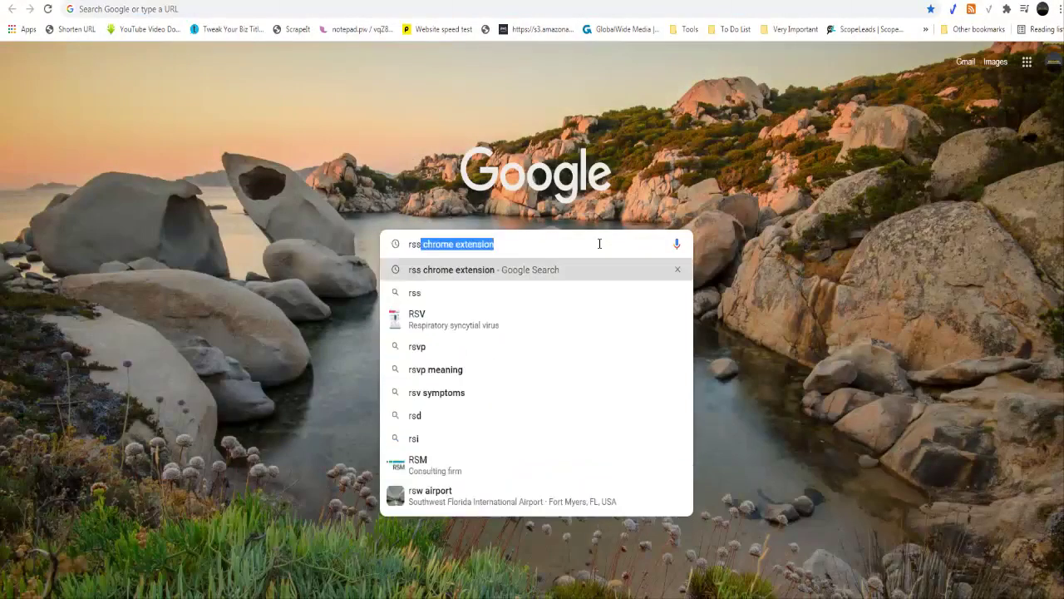
click(533, 274)
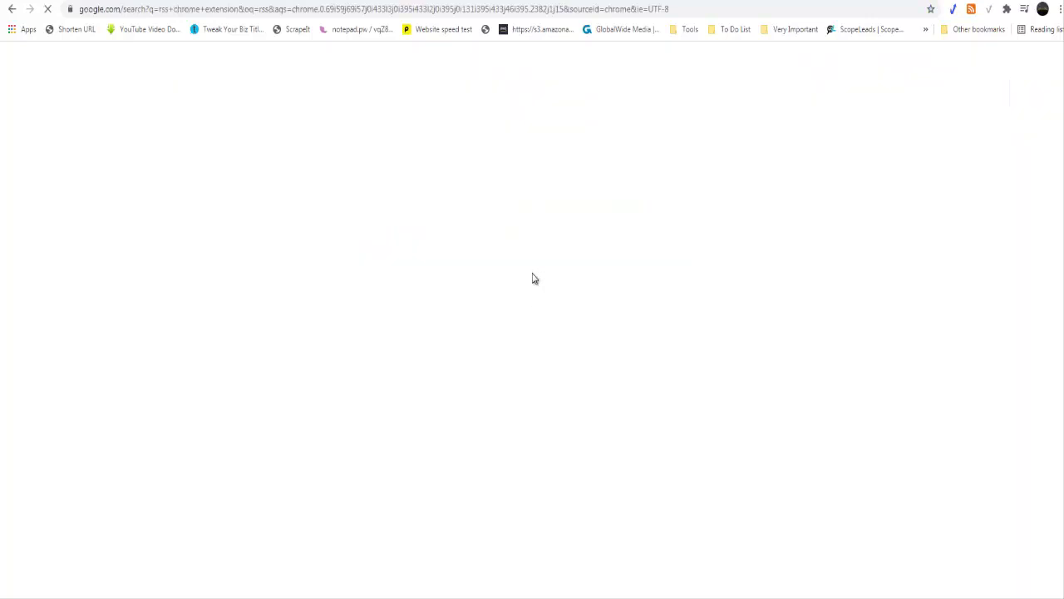
click(357, 183)
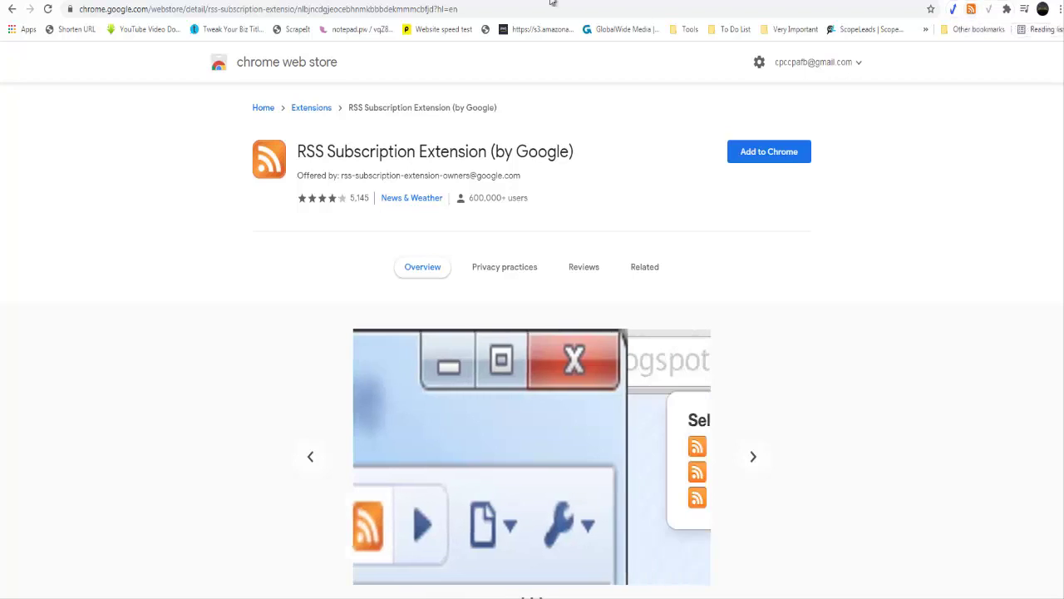
- Go to google.com from the Chrome Web Store page
click(477, 9)
text(m)
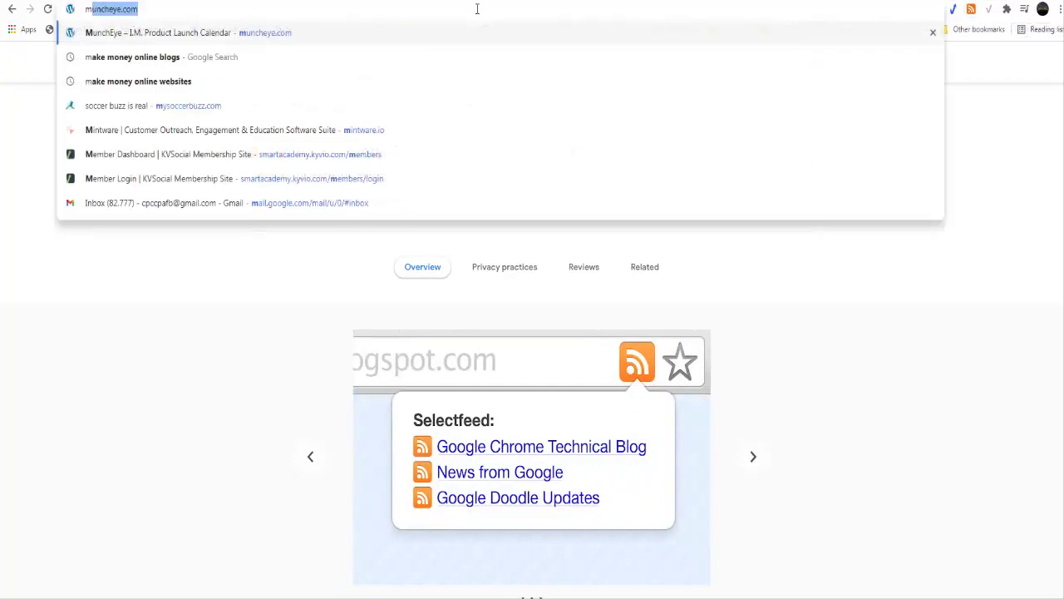
key(BackSpace)
key(BackSpace)
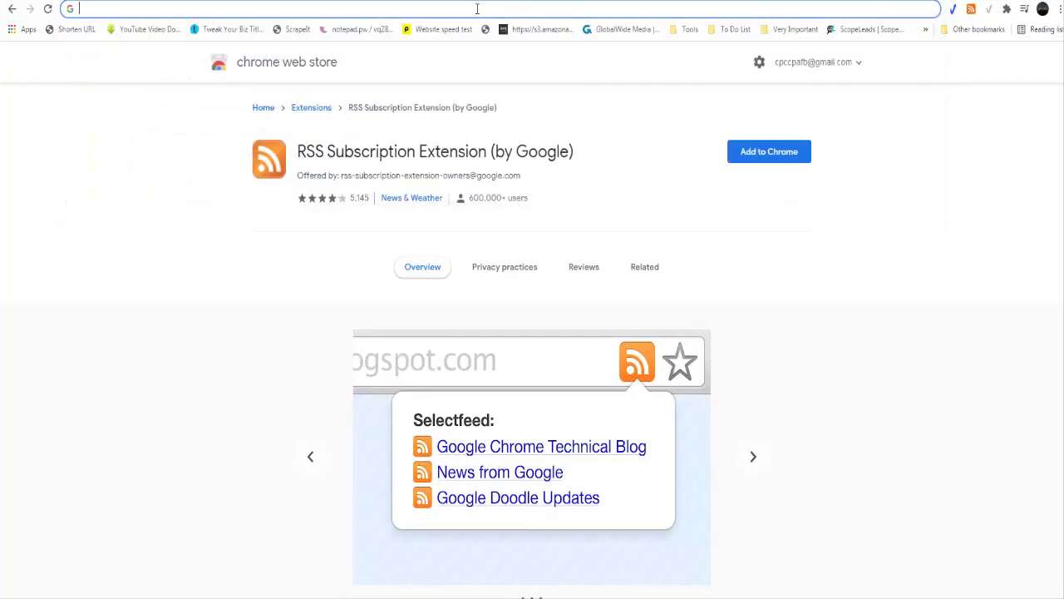
text(google.com)
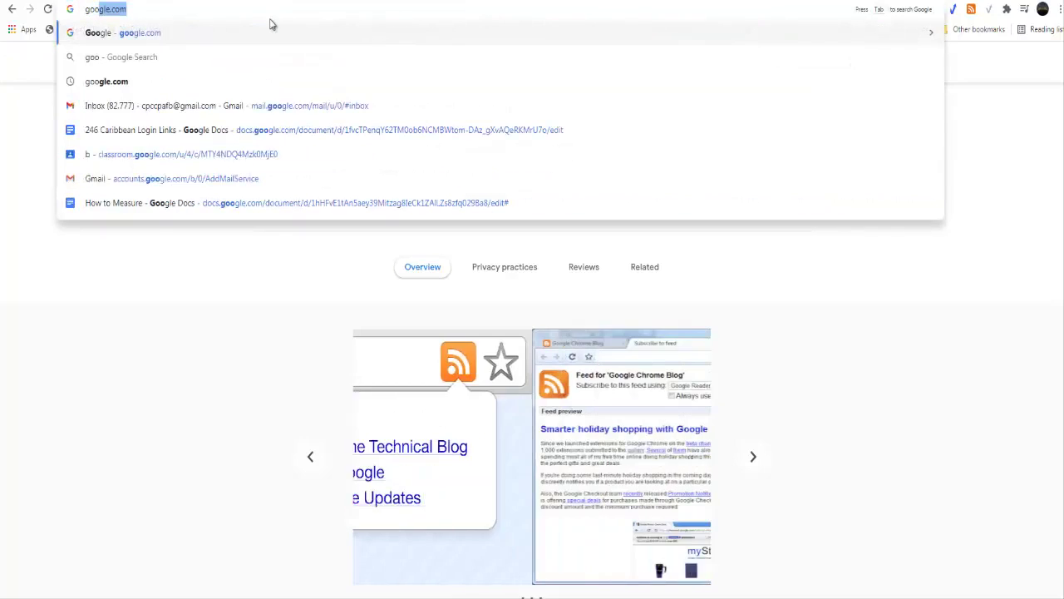
key(Return)
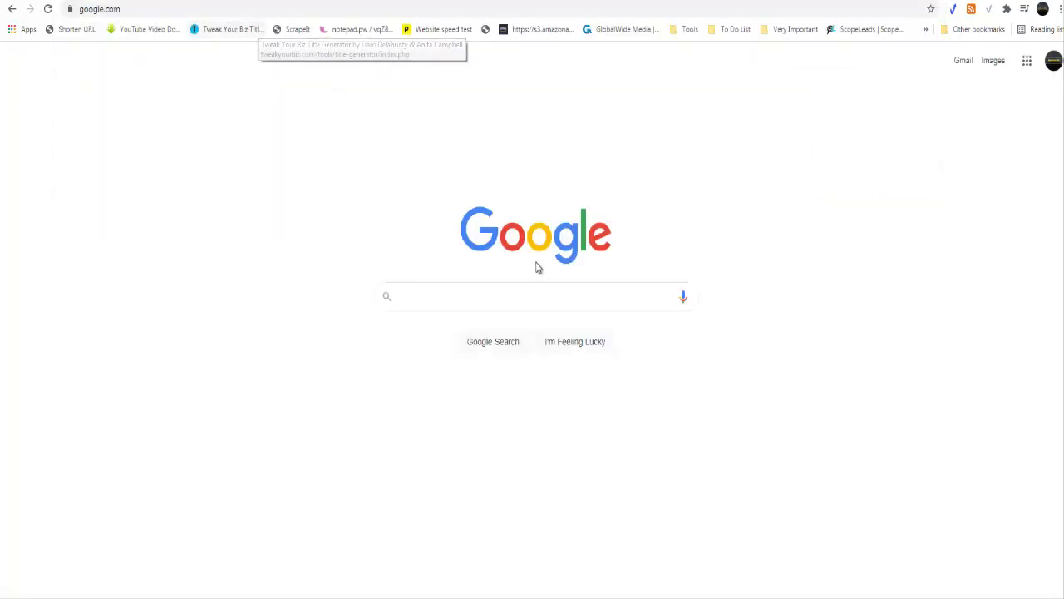
- Search Google for "make money online blogs" and open the incomediary.com article on making the first $100k from blogging
click(557, 299)
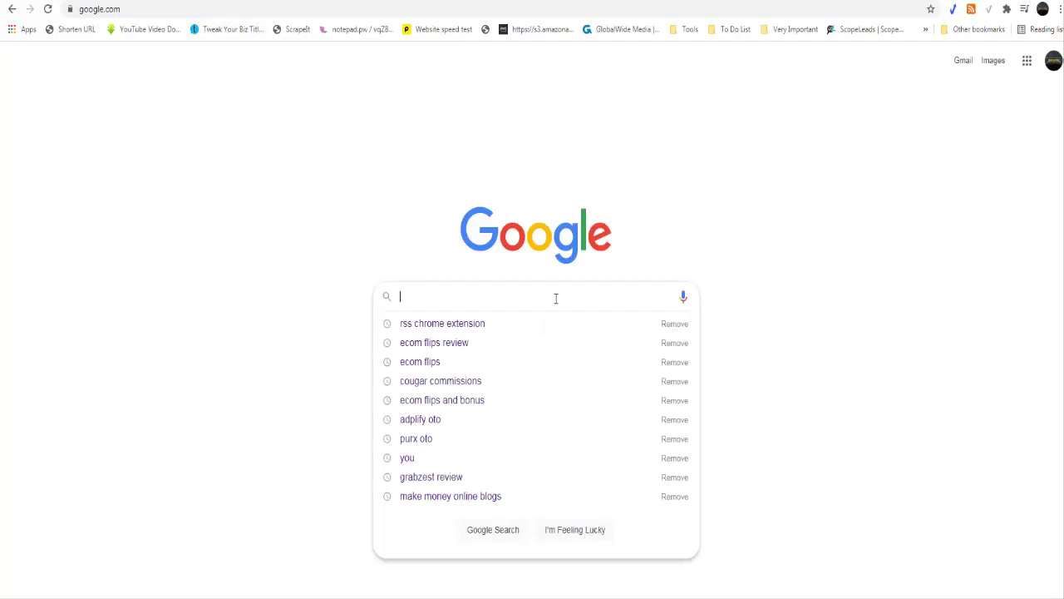
click(480, 497)
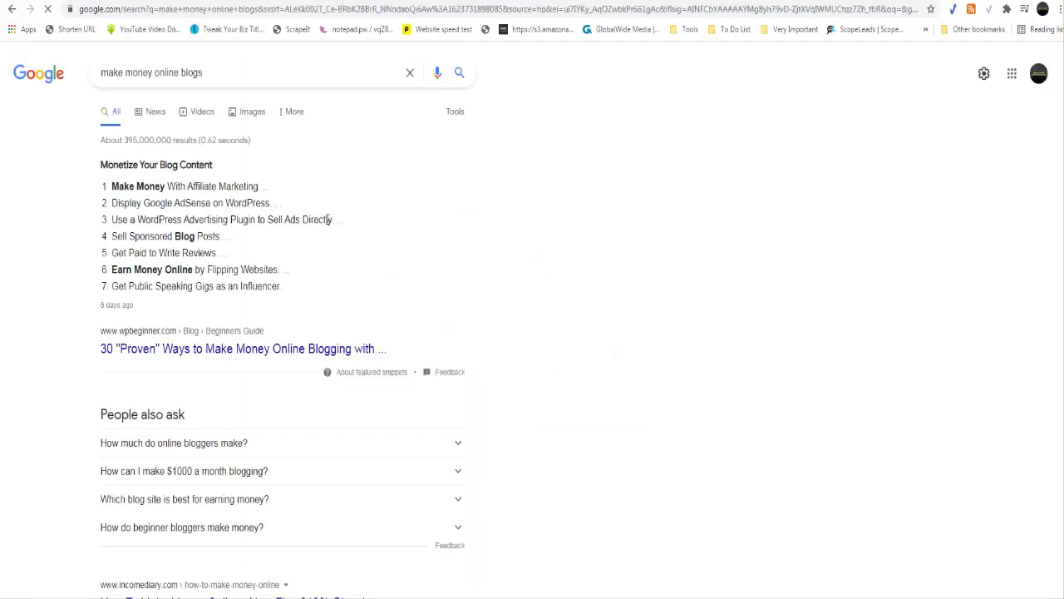
scroll(330, 219, down, 2)
scroll(329, 224, down, 1)
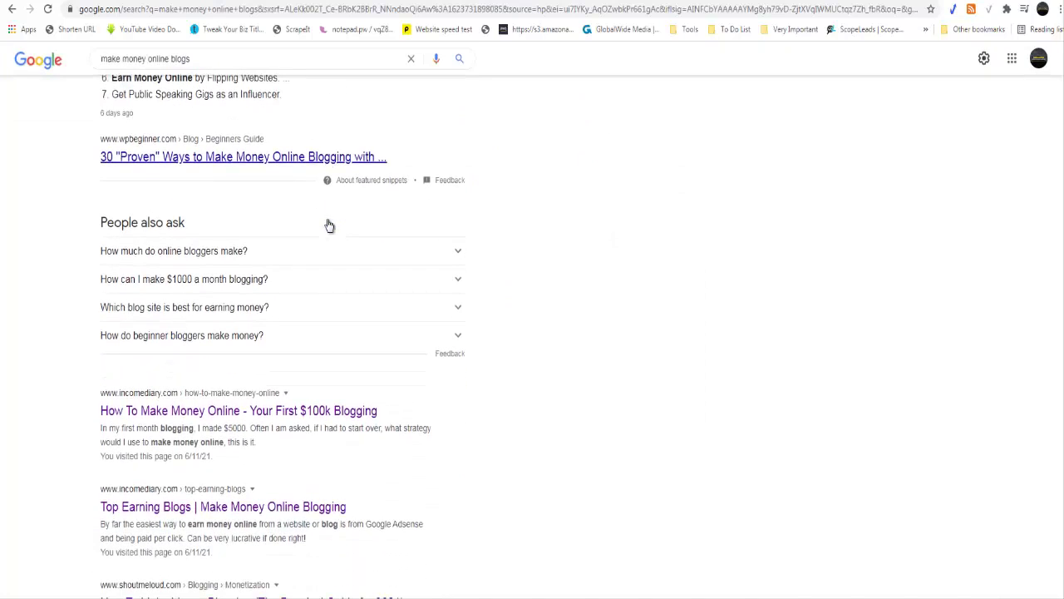
click(254, 412)
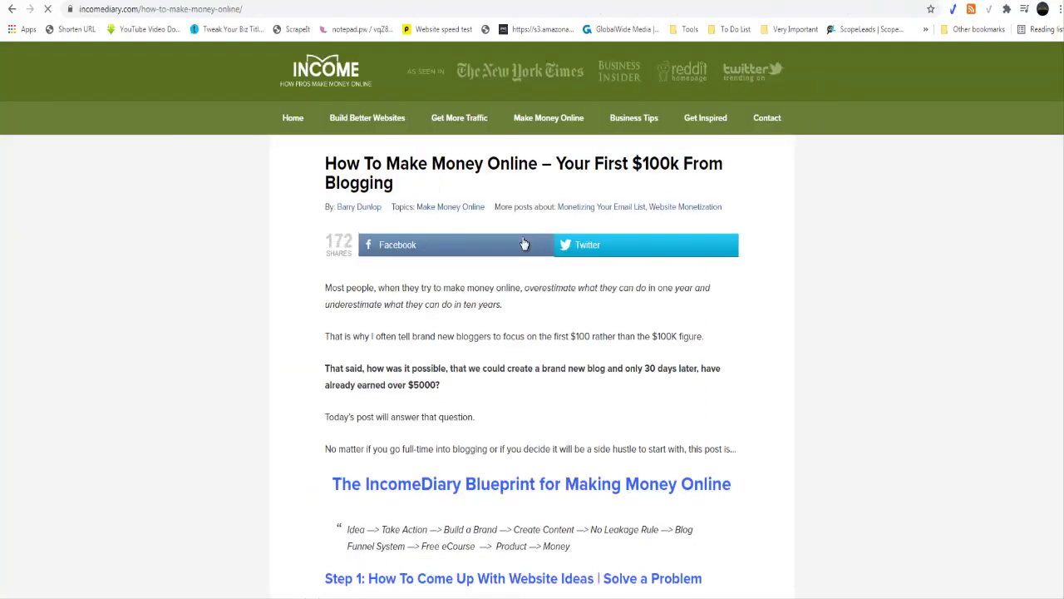
- Copy the incomediary.com/feed/ URL with the RSS feed extension and return to the Add Sources page
click(971, 10)
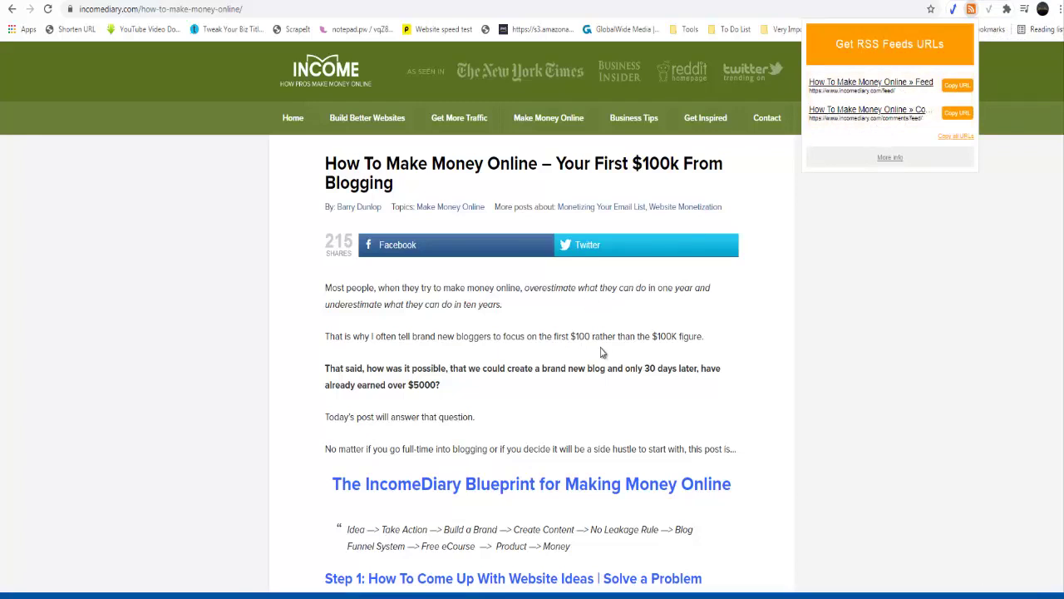
click(958, 87)
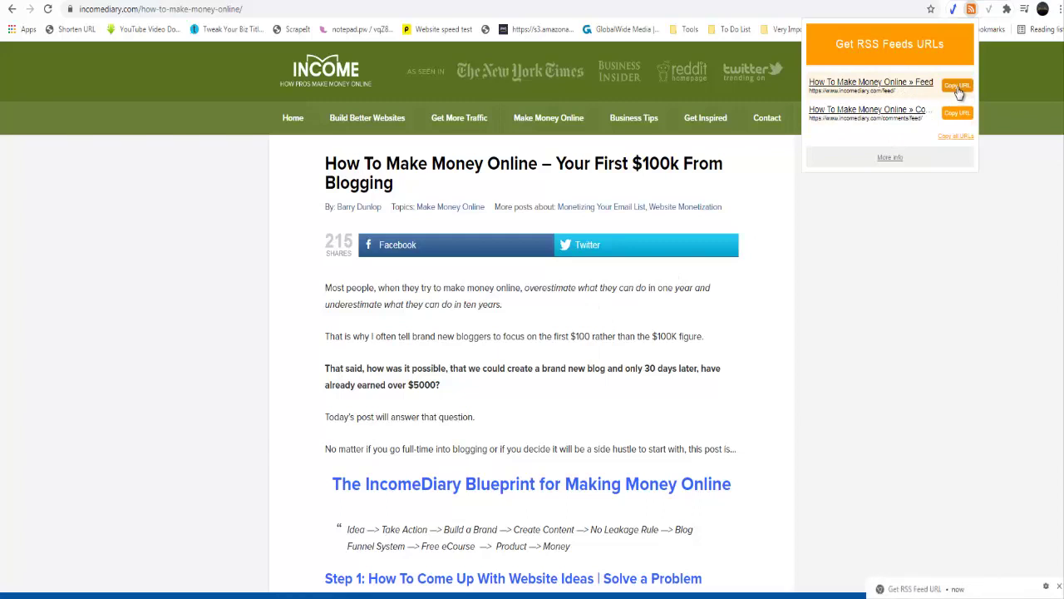
click(632, 2)
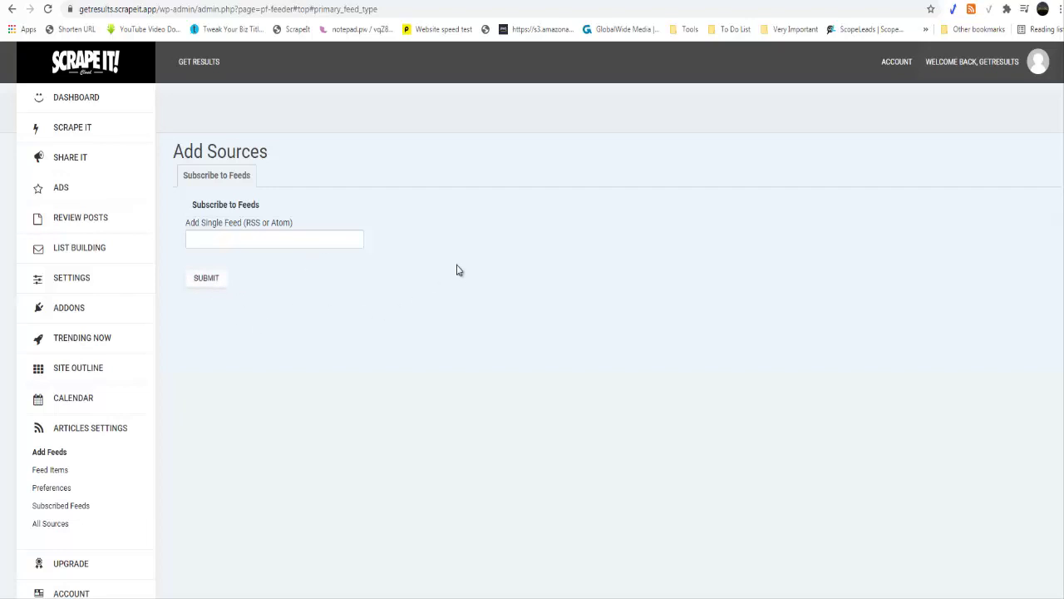
- Switch to the trending articles page and show the source folders beside the articles
click(688, 0)
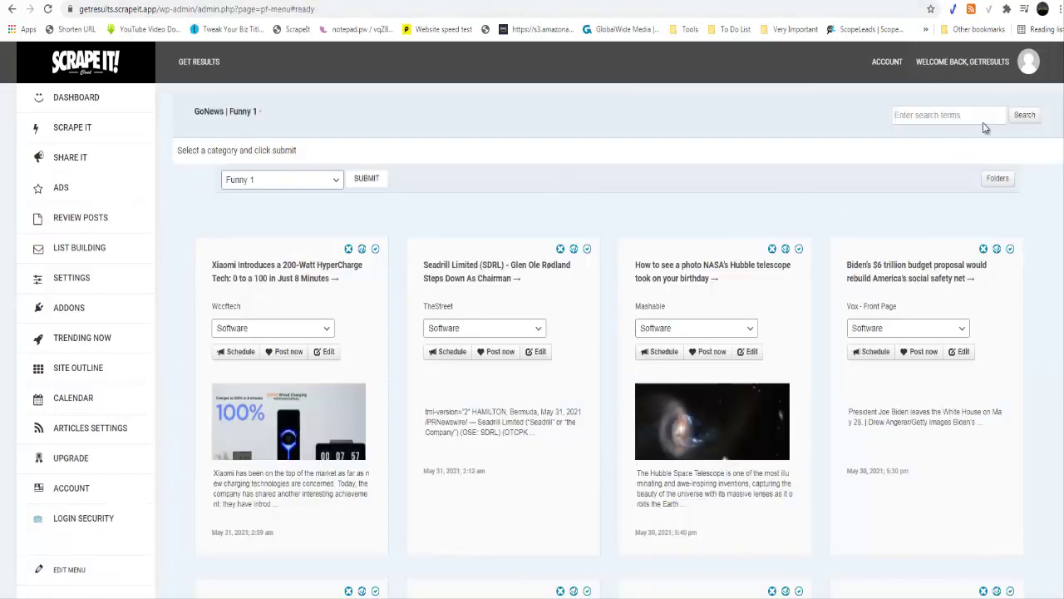
click(1003, 180)
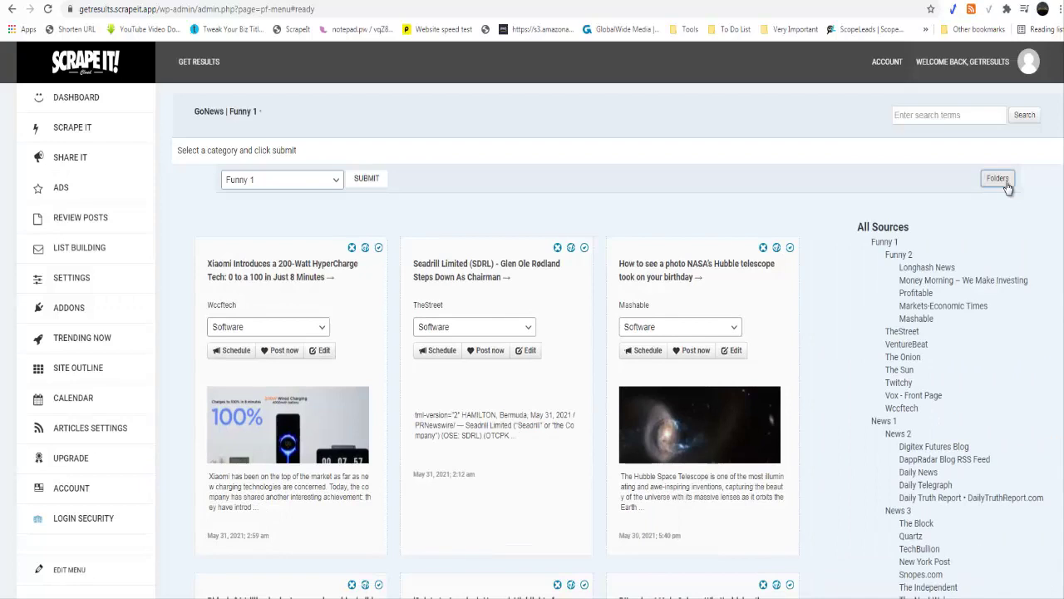
scroll(951, 380, down, 2)
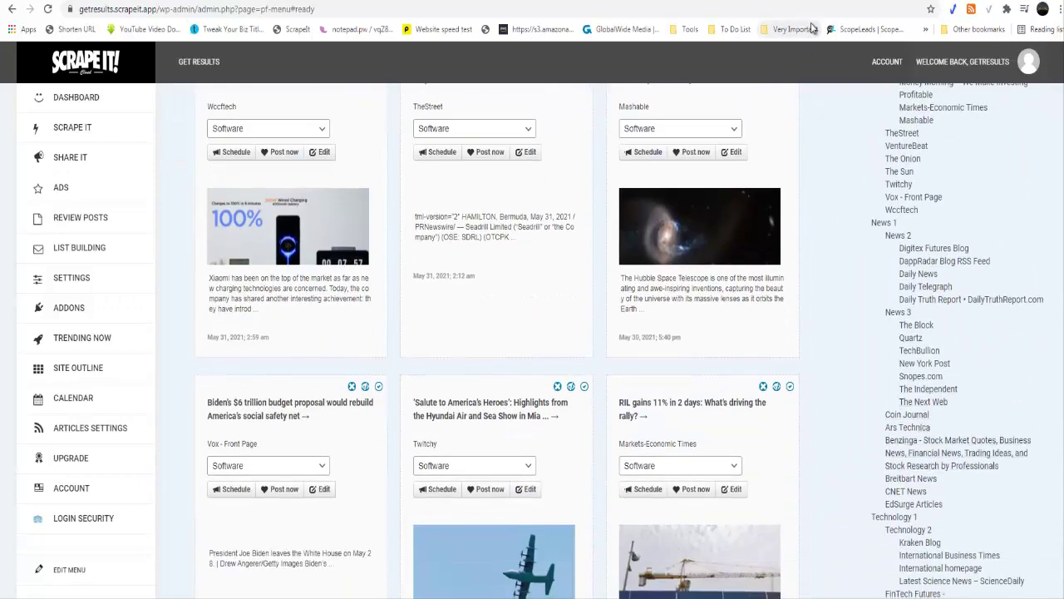
- Return from the incomediary.com article to the Google results, then switch back to the trending articles page
click(912, 5)
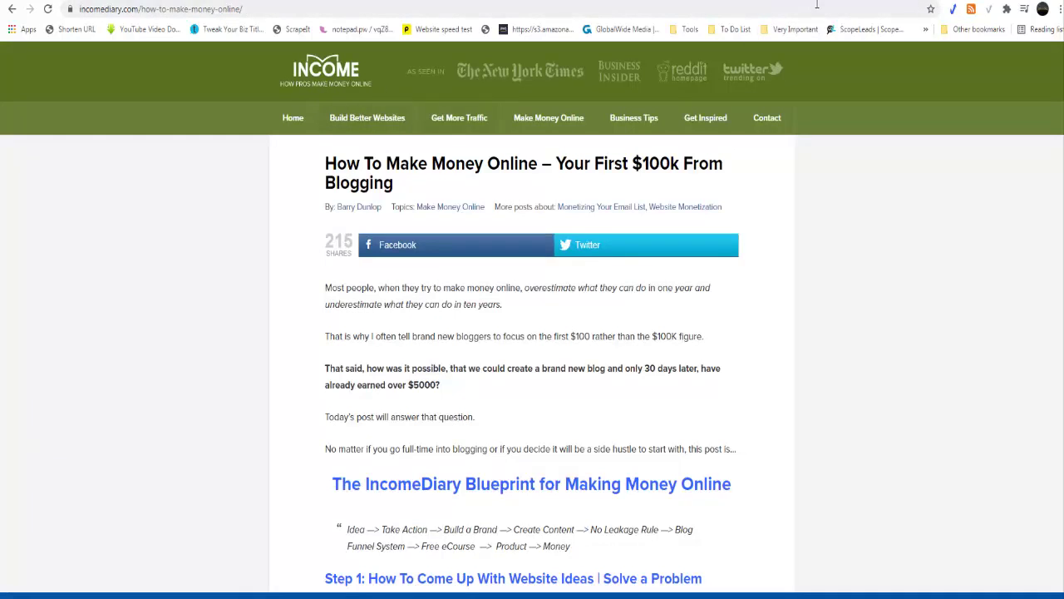
click(11, 8)
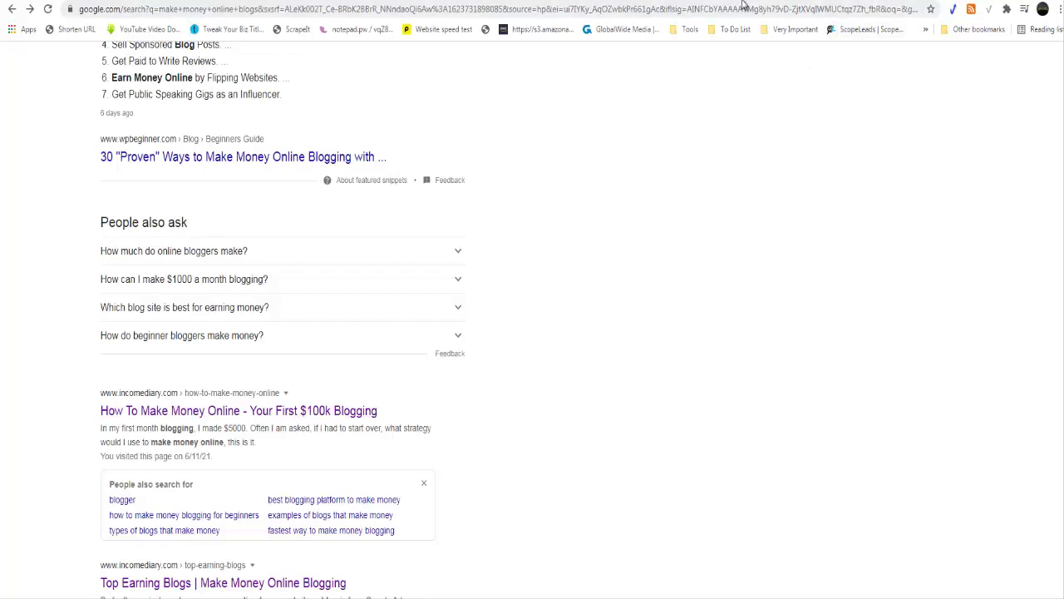
click(690, 2)
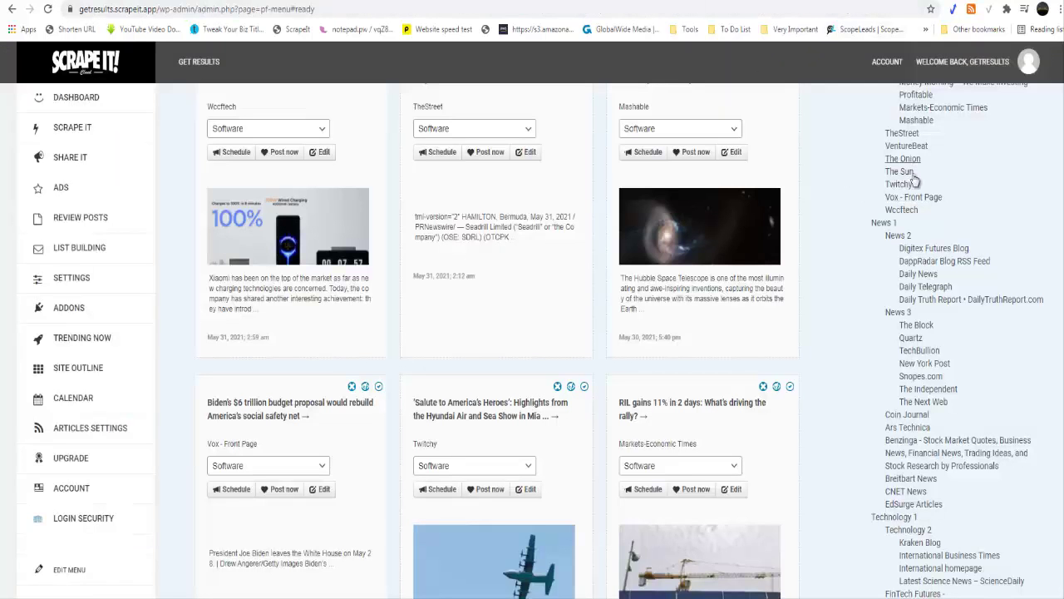
- Examine the feeds listed in the Funny, News and Technology source folders
scroll(933, 580, down, 2)
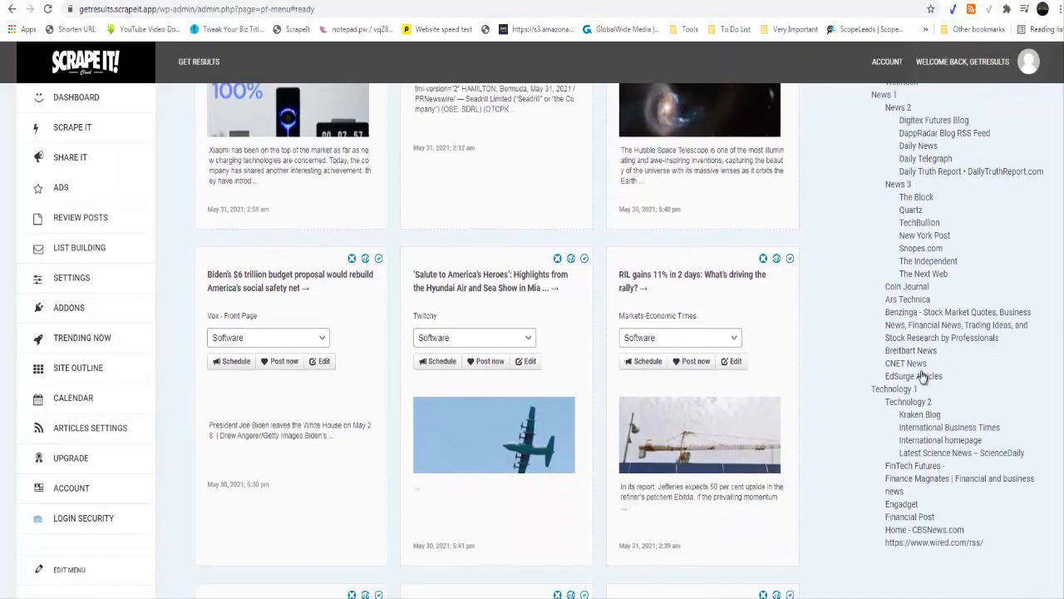
scroll(928, 267, up, 3)
scroll(928, 266, up, 1)
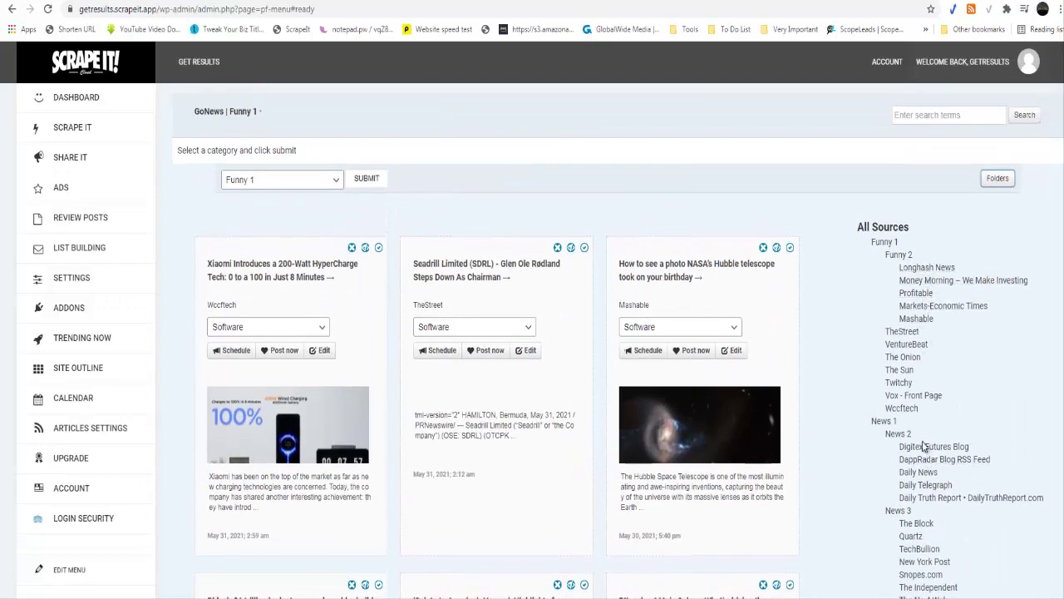
scroll(919, 435, down, 4)
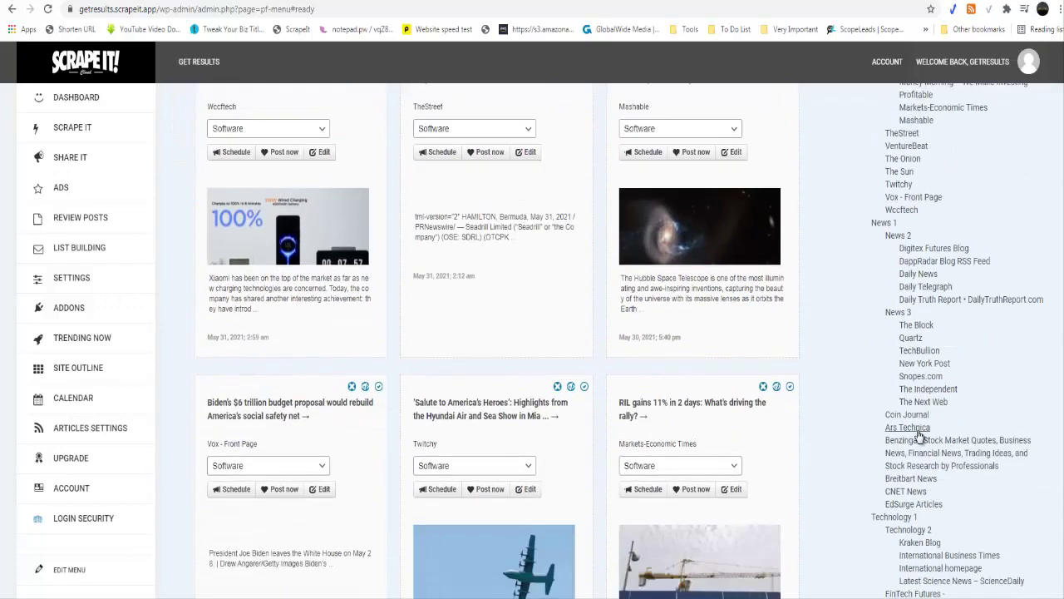
scroll(919, 434, down, 3)
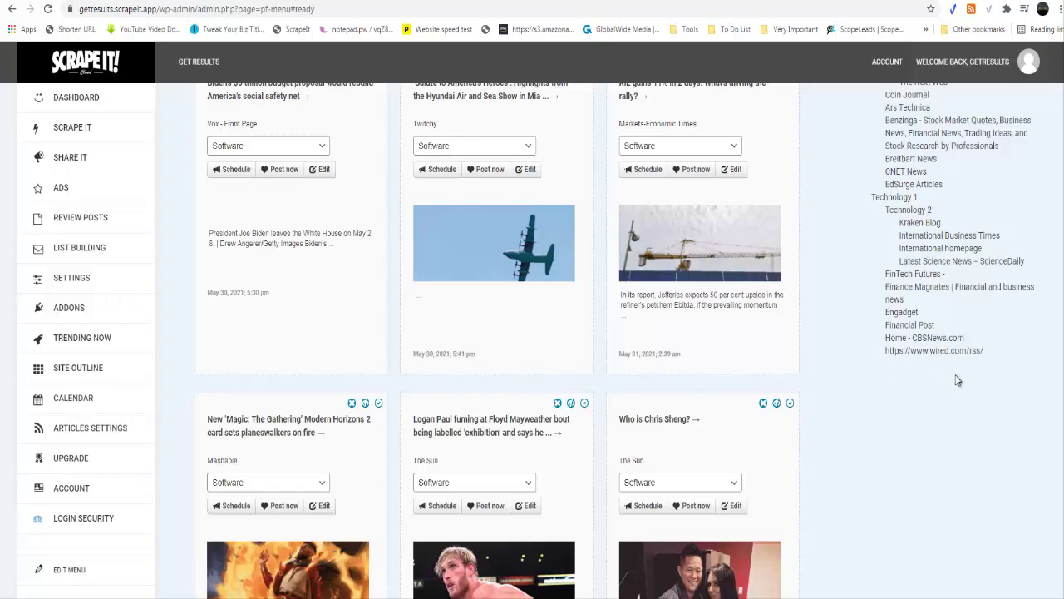
scroll(855, 368, up, 3)
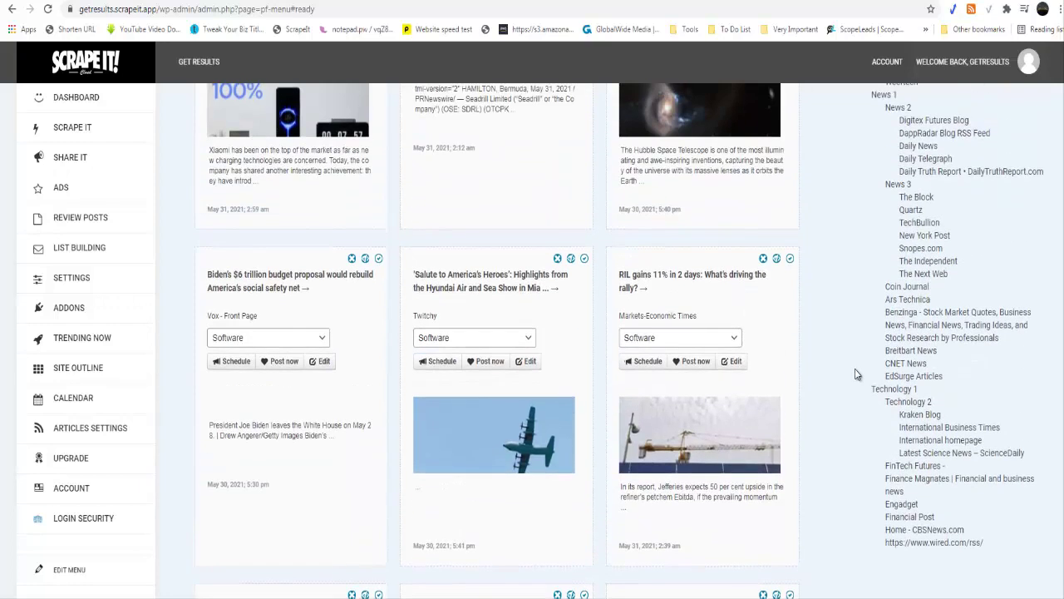
scroll(855, 368, up, 1)
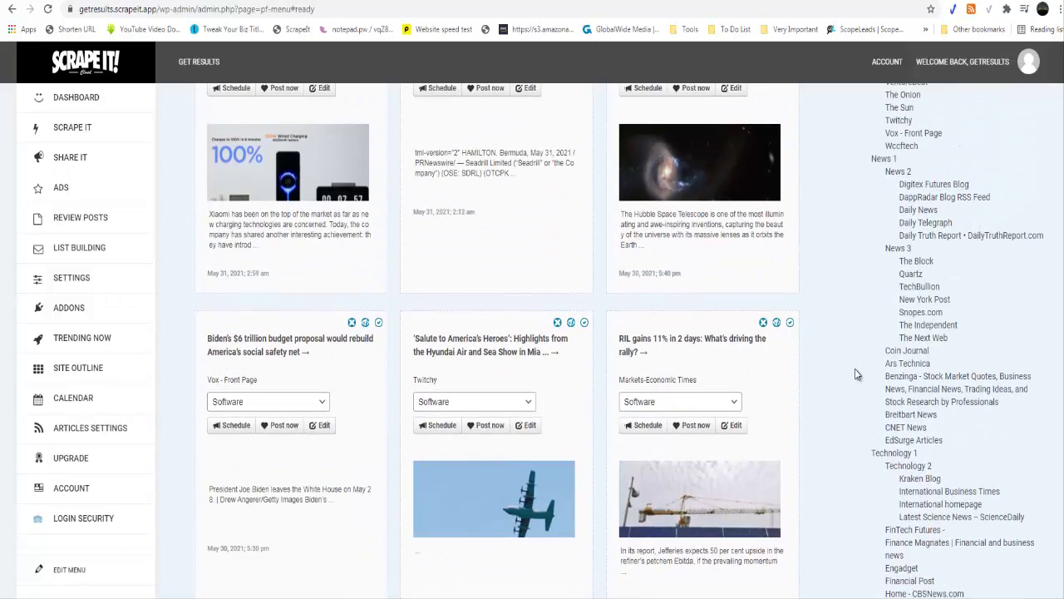